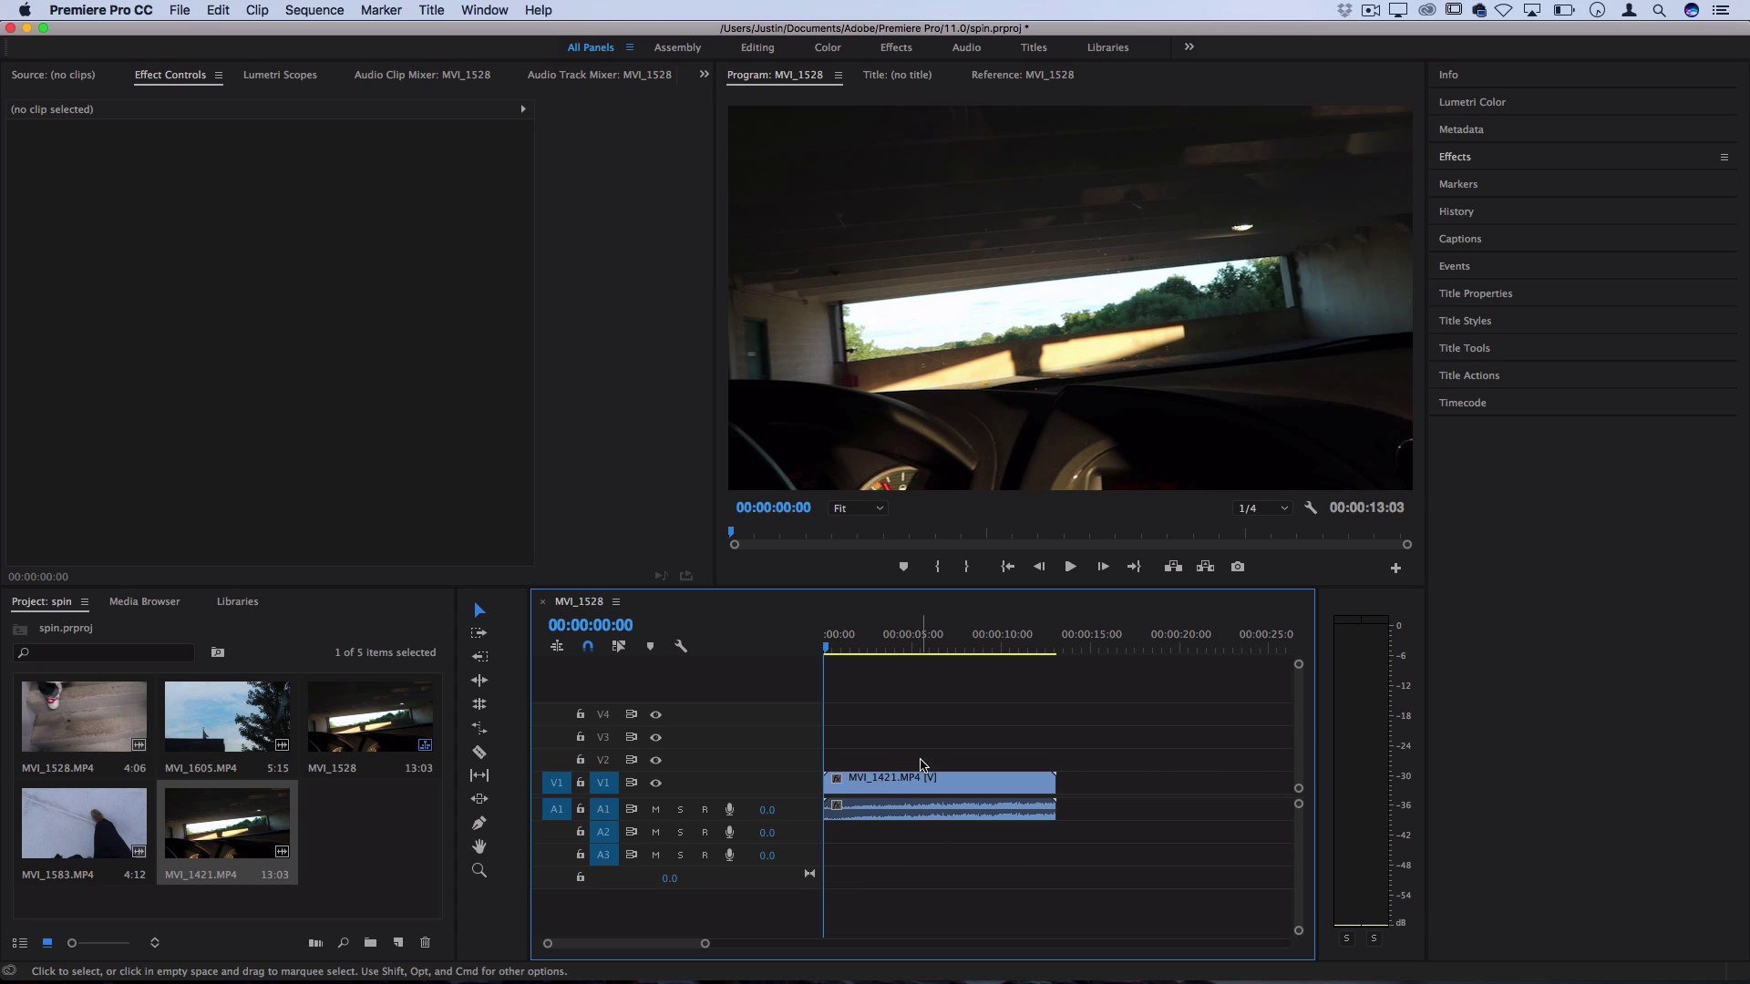
Expand Video Effects > Stylize and search 'strobe lig' to isolate the Strobe Light effect
{"action": "left_click", "coordinate": [1458, 157]}
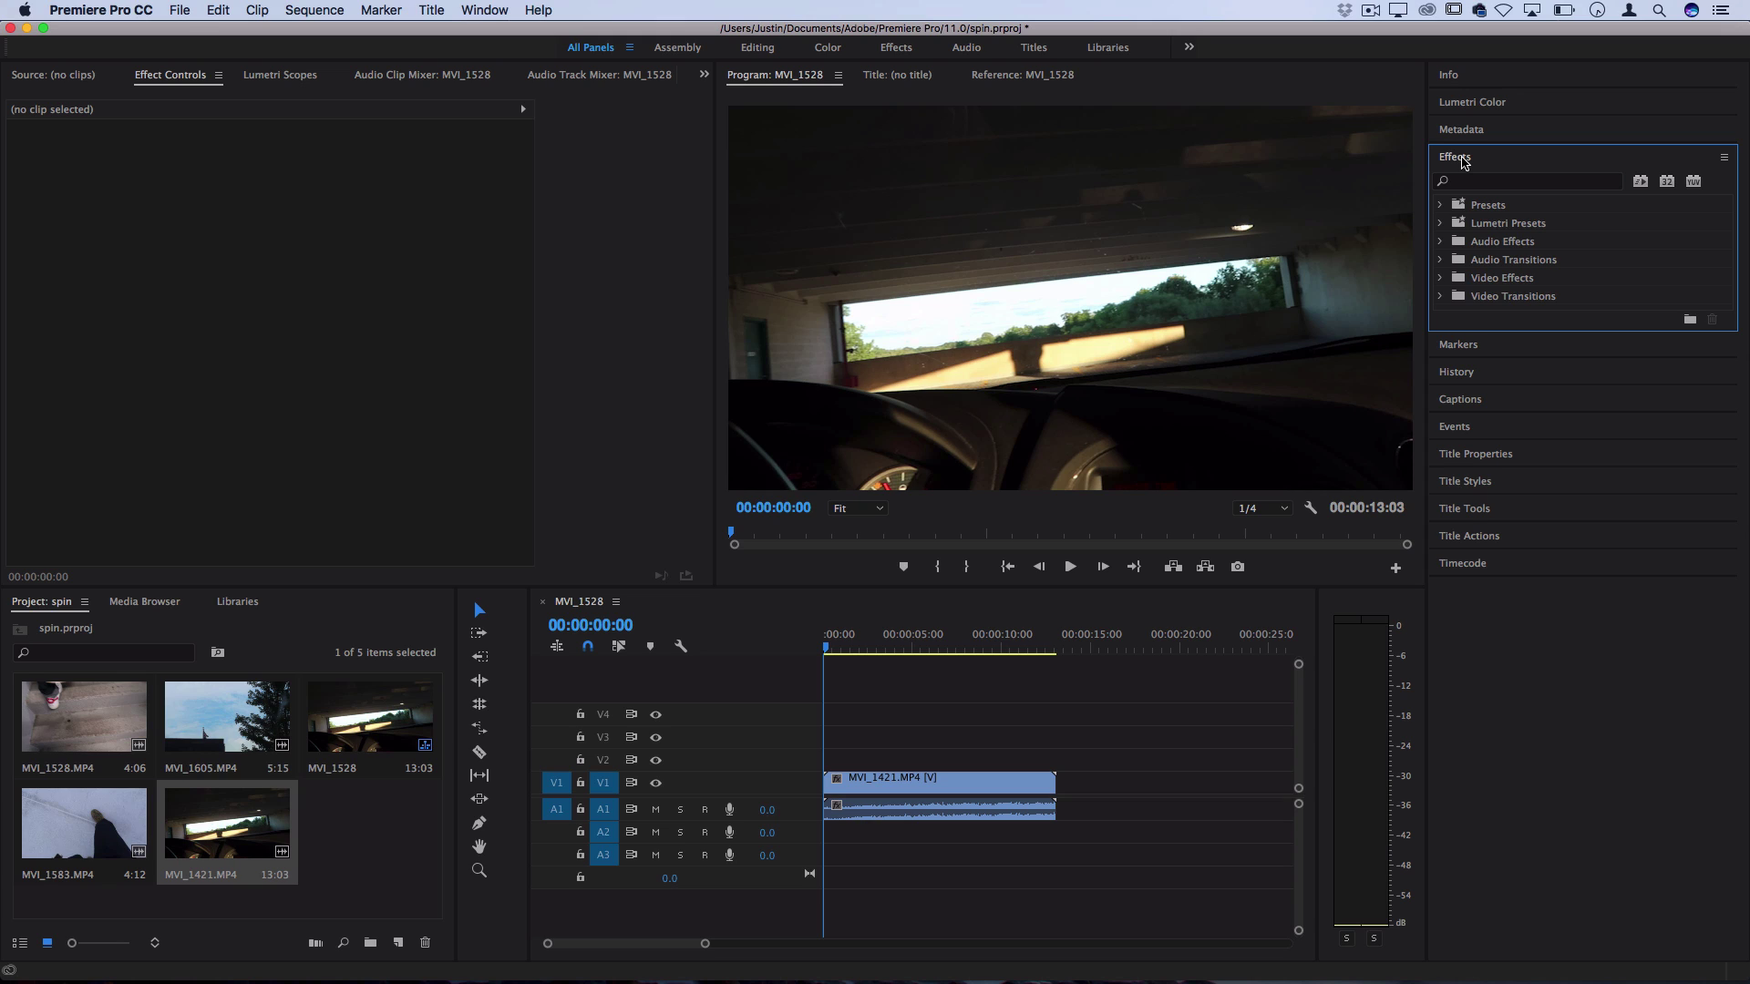
{"action": "left_click", "coordinate": [1439, 279]}
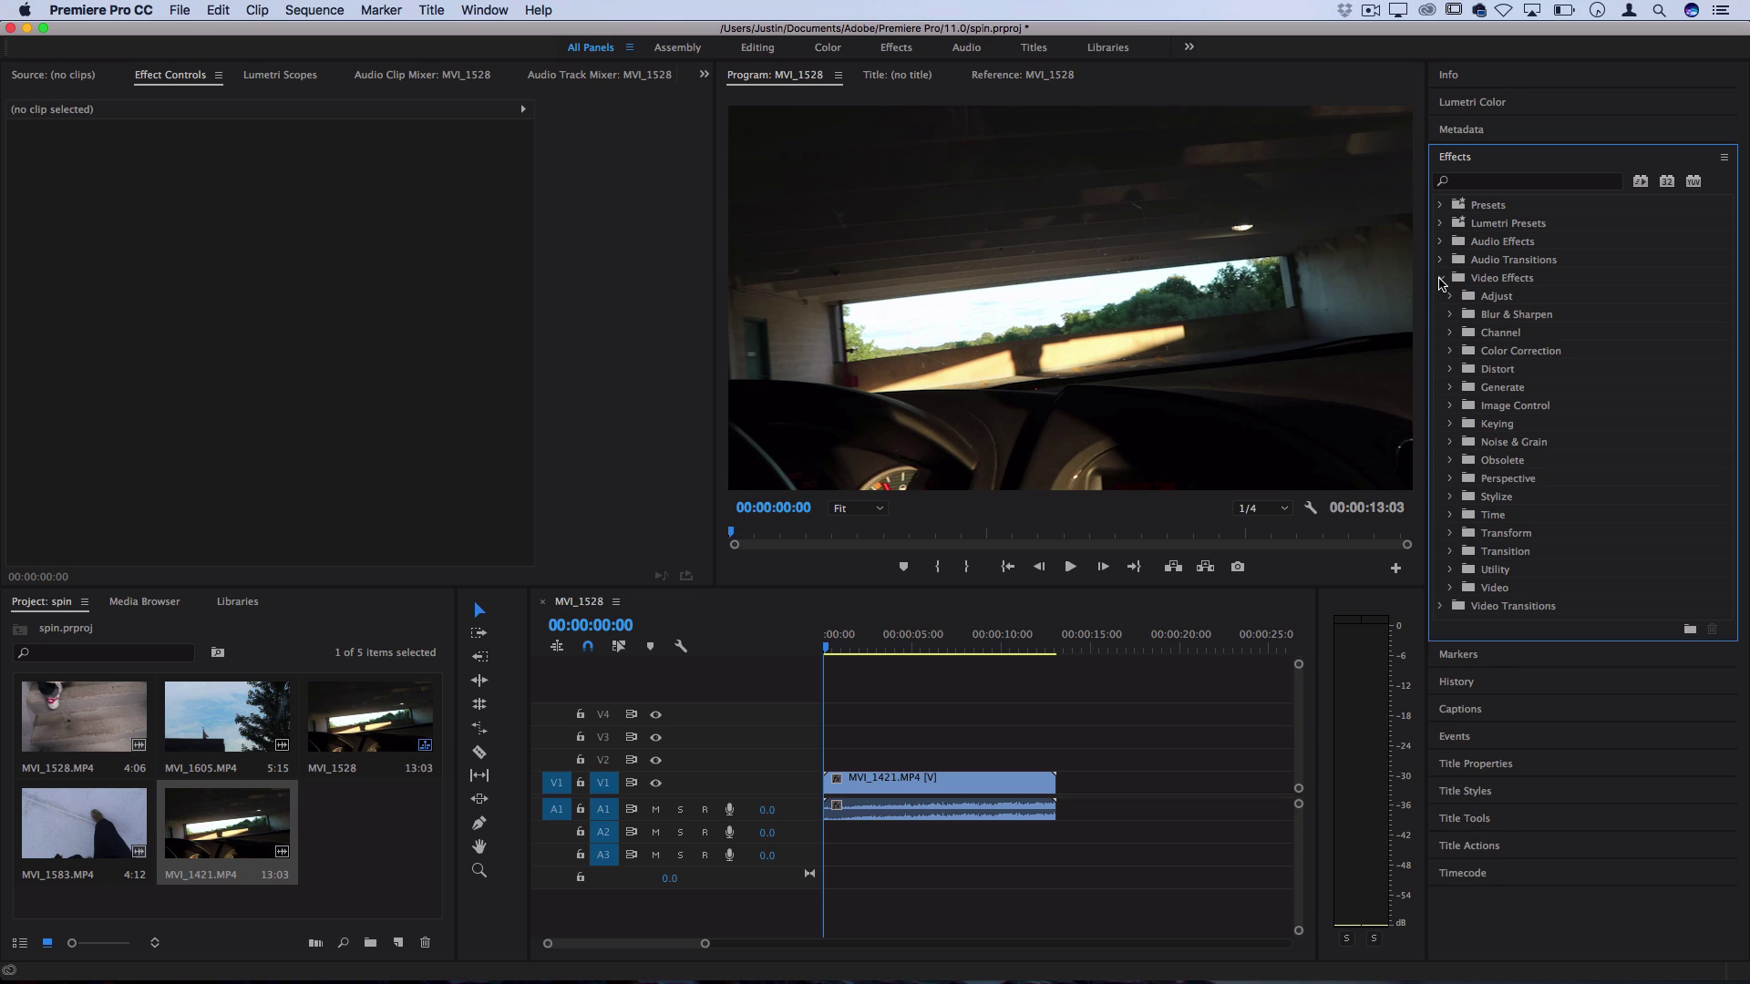
{"action": "left_click", "coordinate": [1451, 497]}
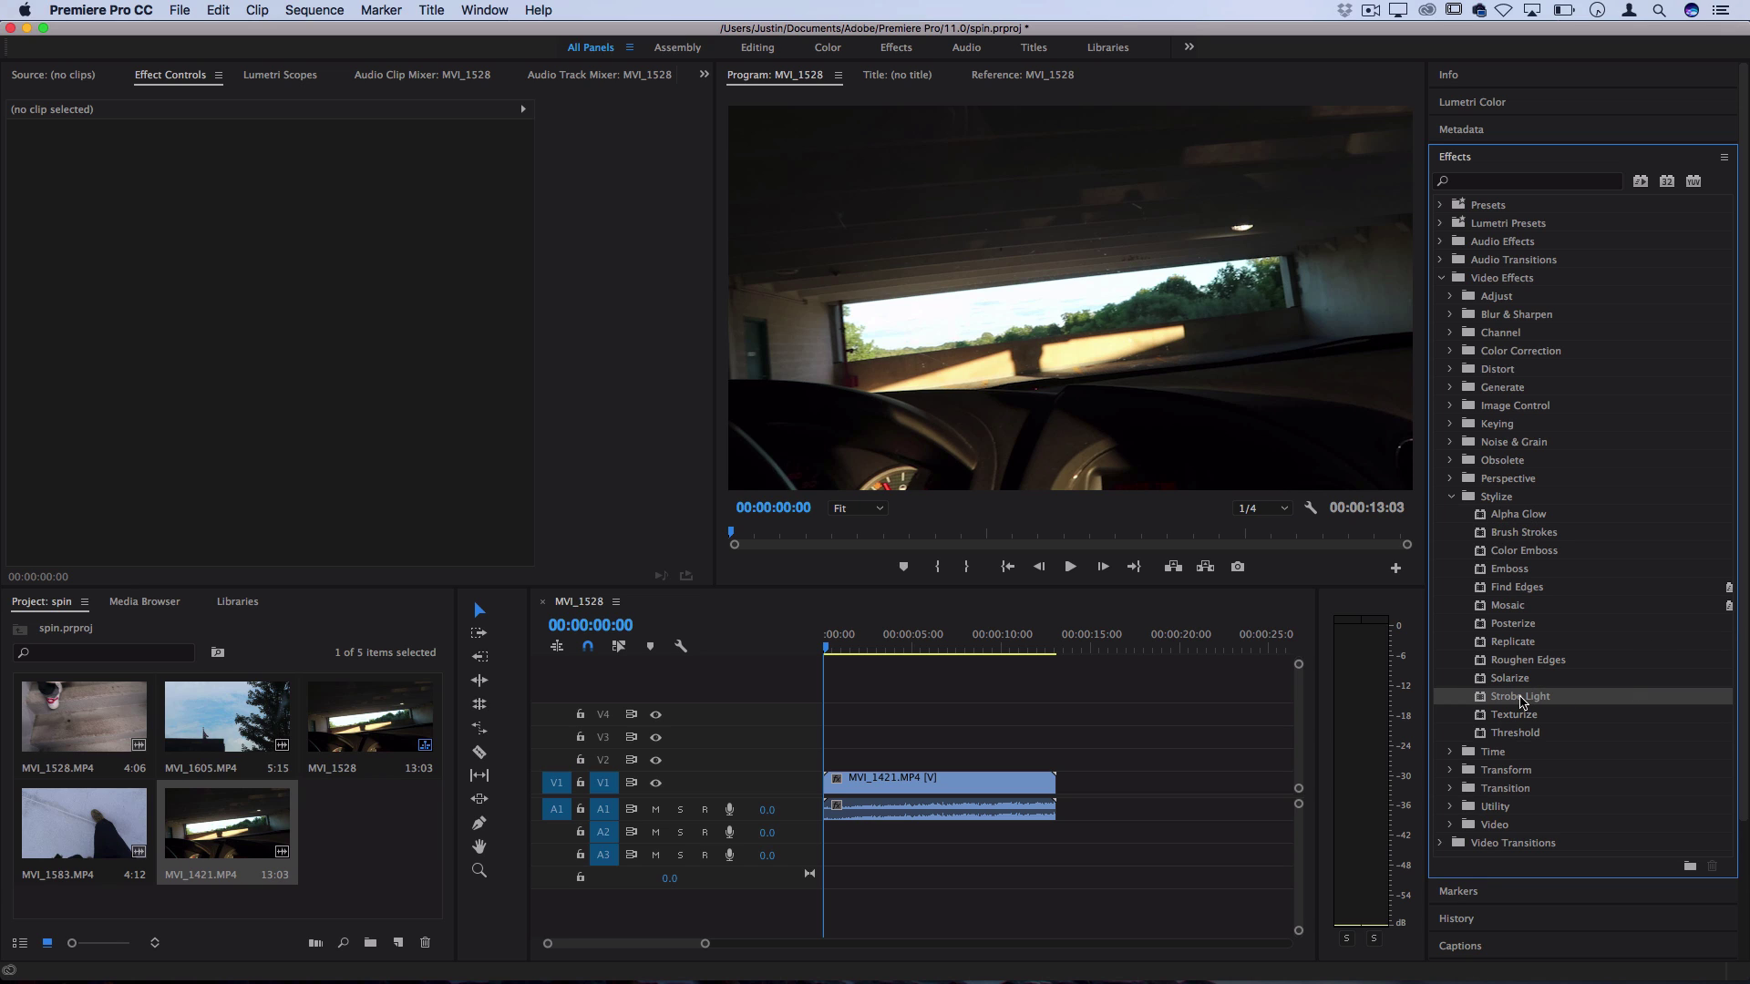
{"action": "left_click", "coordinate": [1467, 181]}
{"action": "type", "text": "strobe lig"}
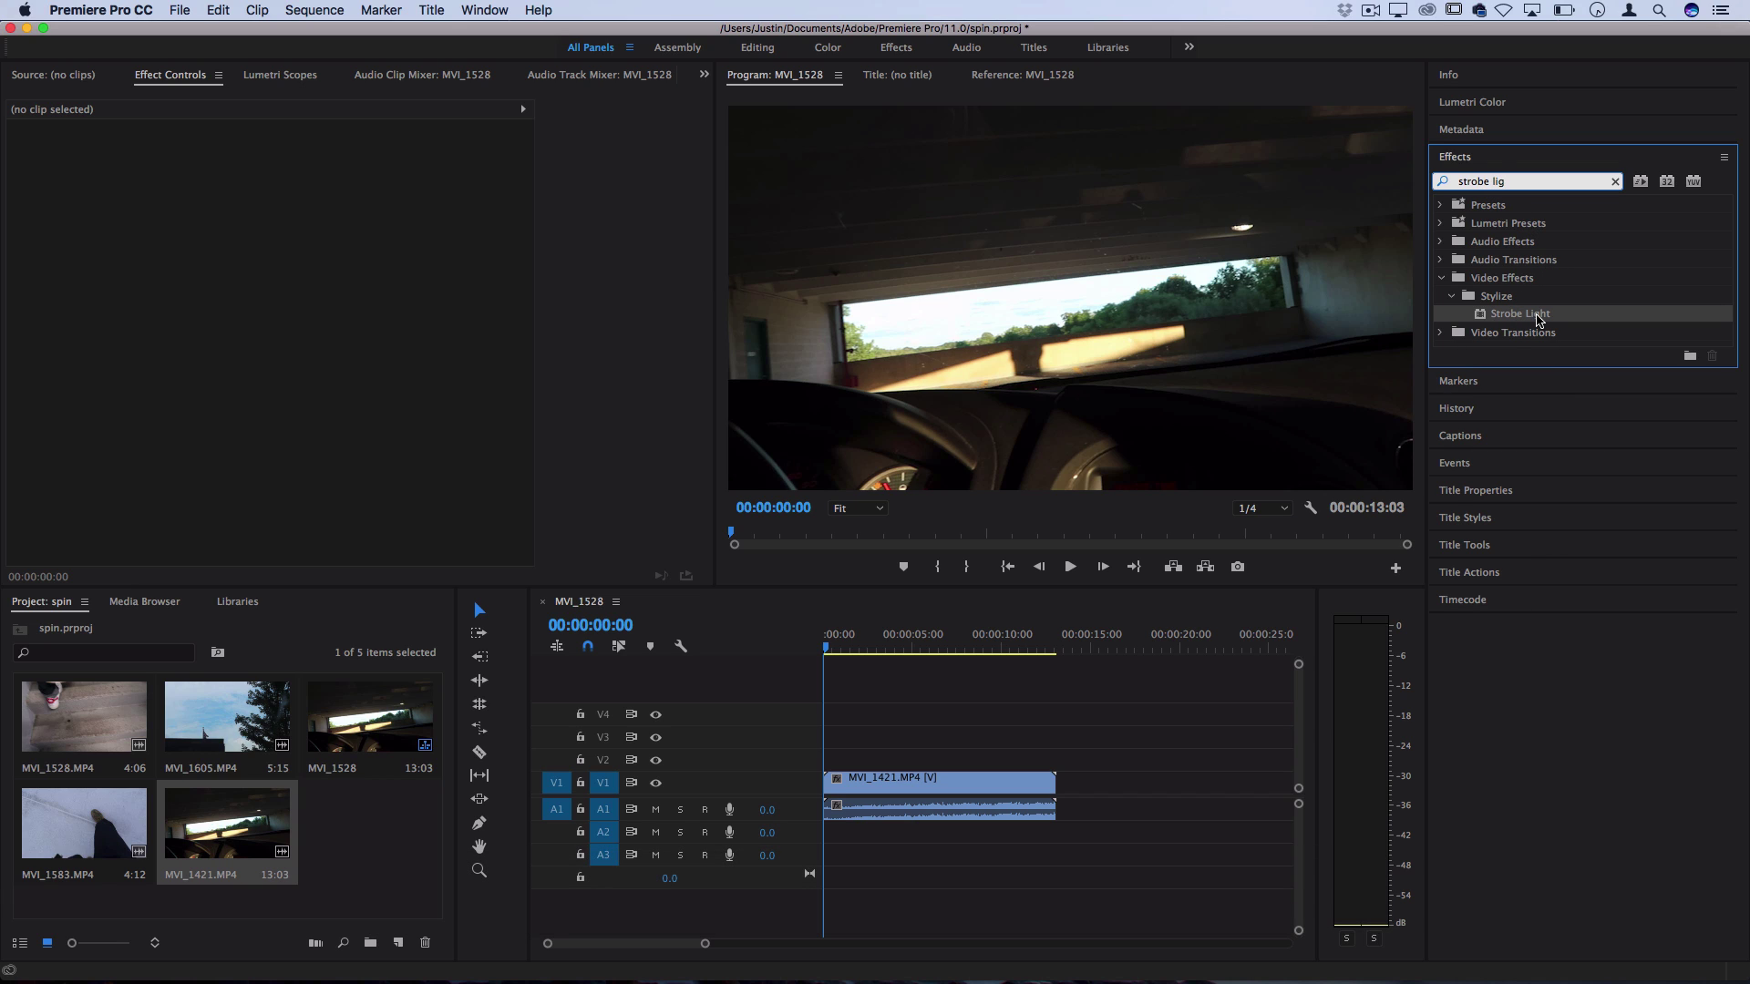
Drop Strobe Light onto MVI_1421.MP4 on V1 and set Strobe to Makes Layer Transparent
{"action": "left_click_drag", "start_coordinate": [1537, 318], "coordinate": [881, 782]}
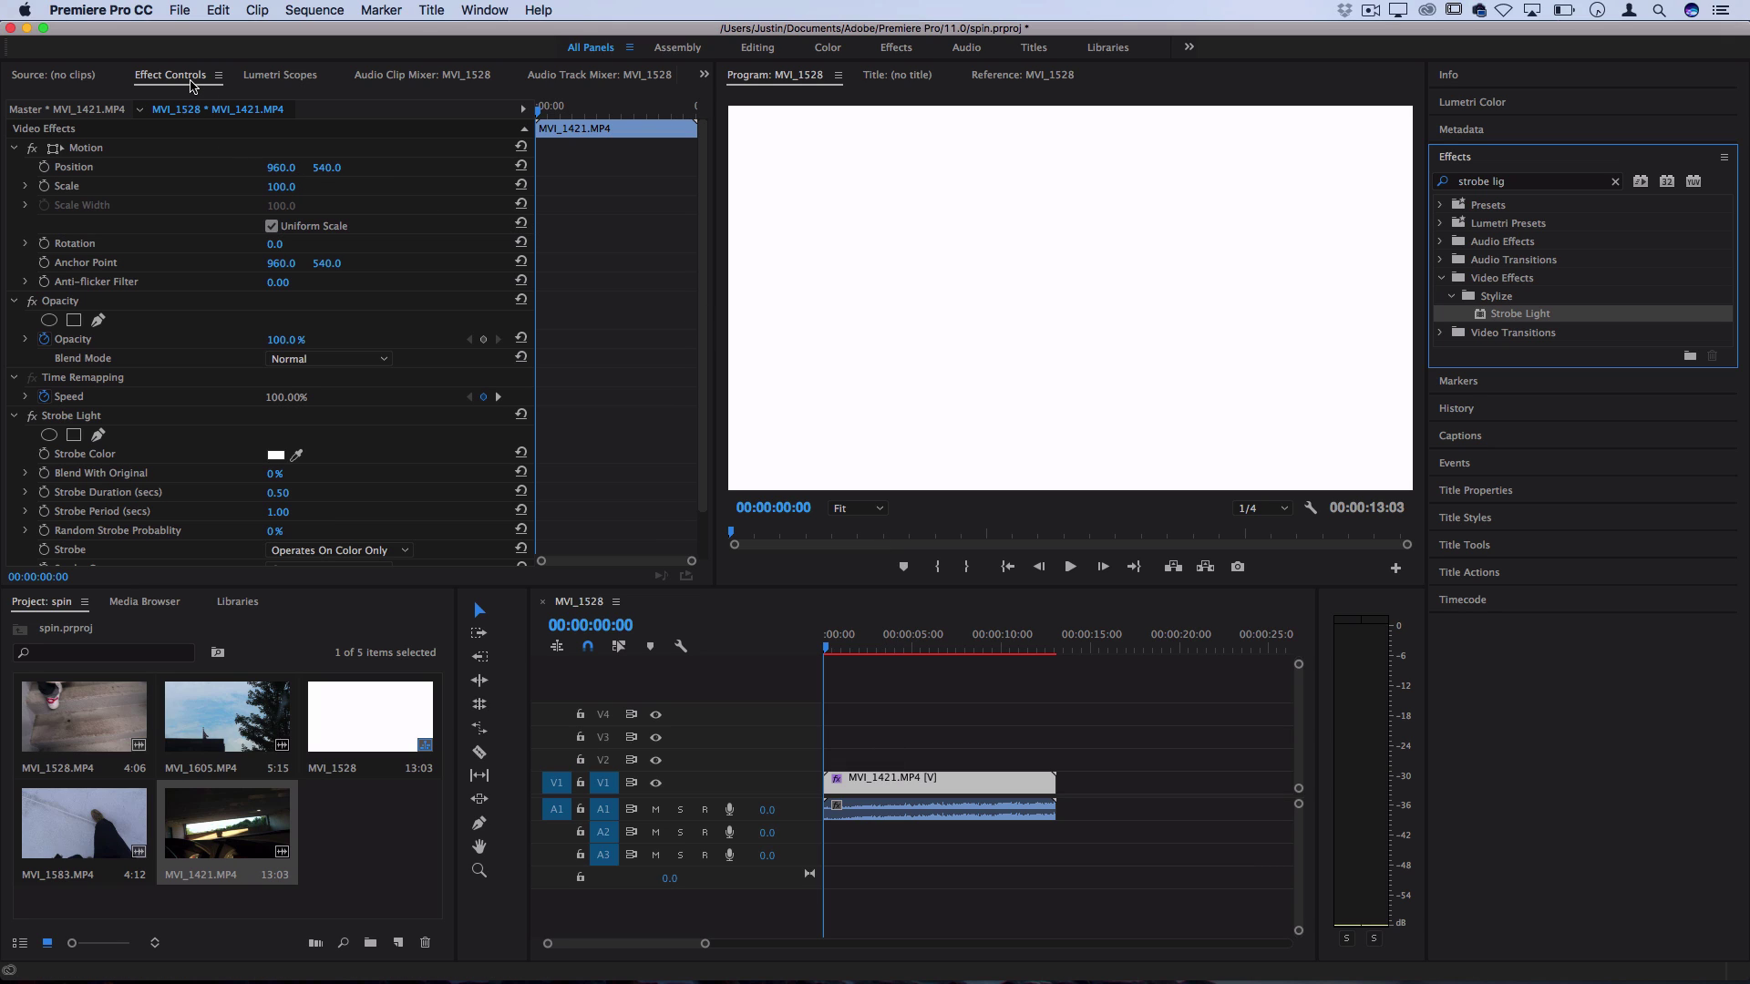
{"action": "scroll", "coordinate": [71, 466], "scroll_direction": "down", "scroll_amount": 2}
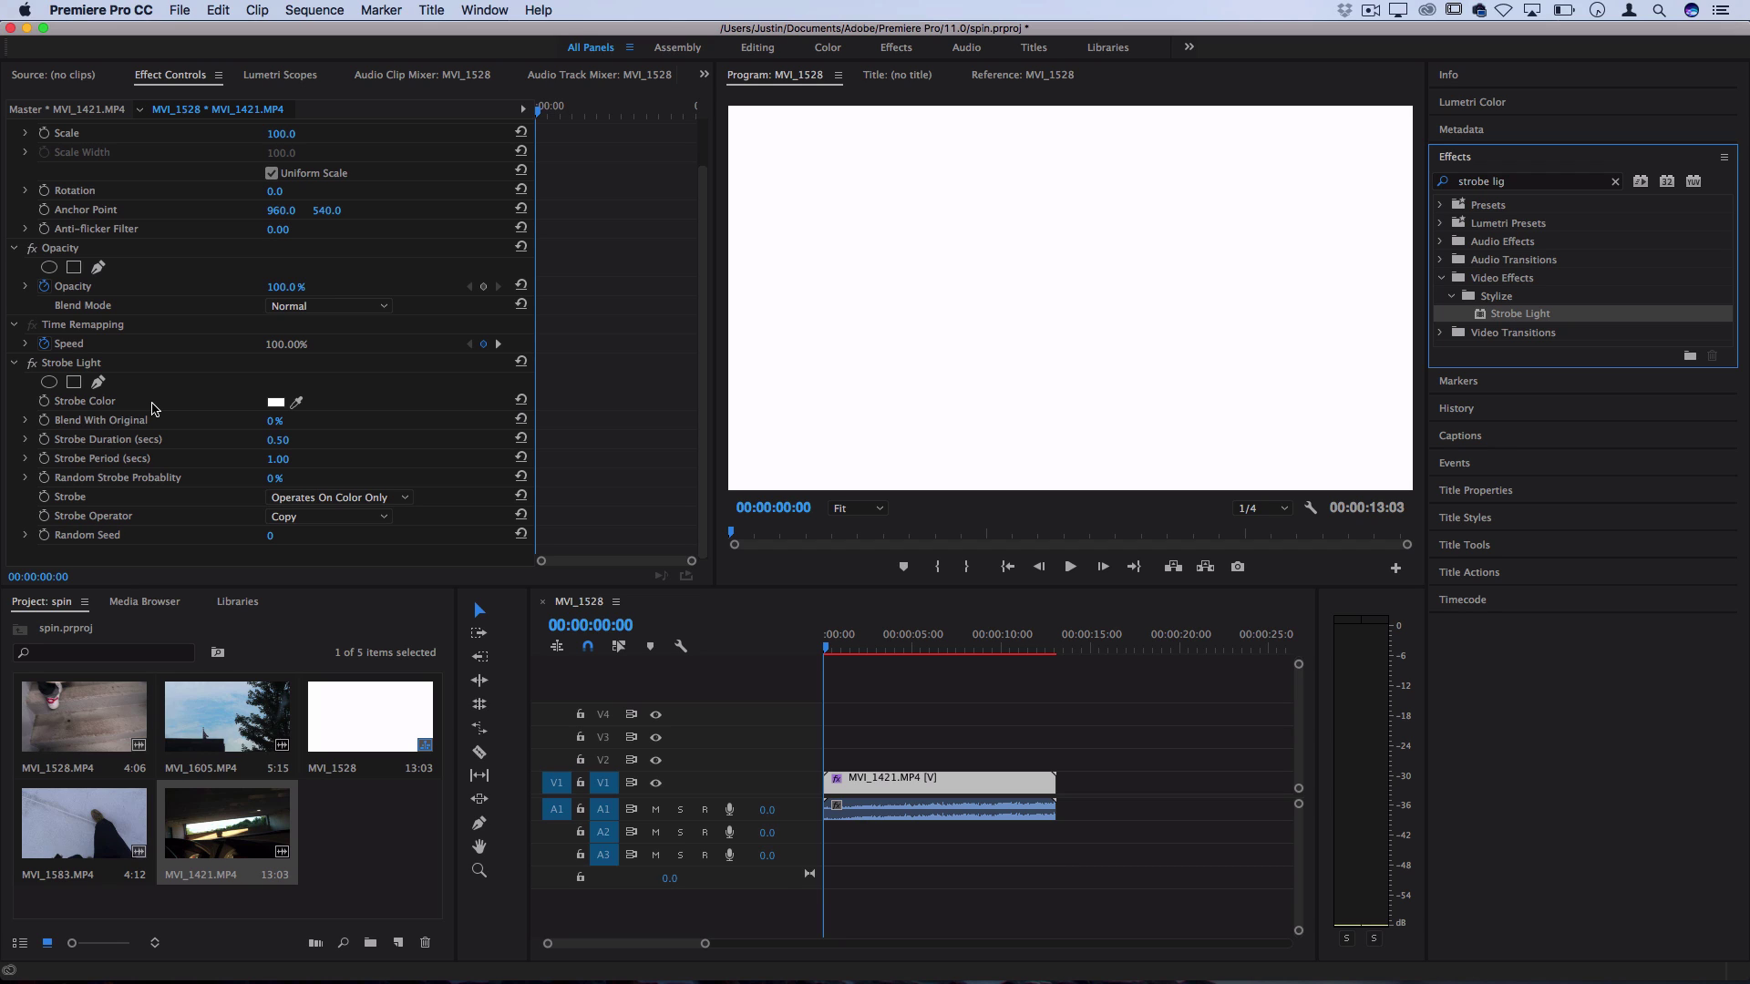
{"action": "left_click", "coordinate": [291, 498]}
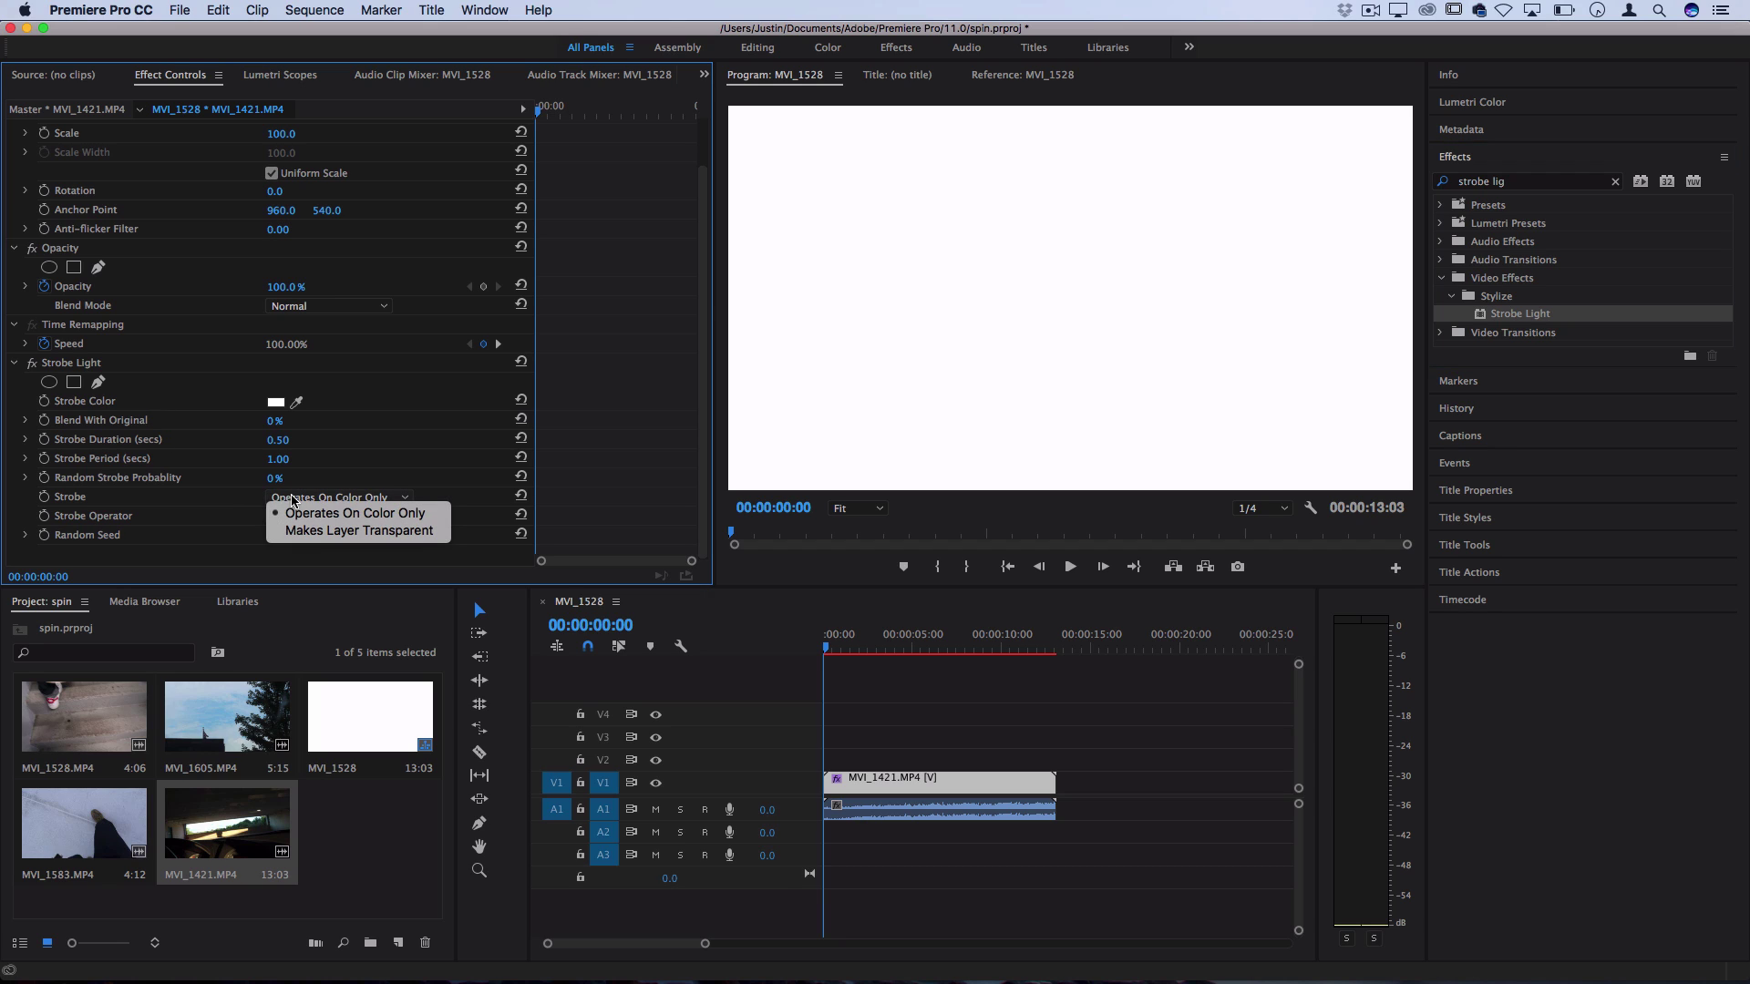
{"action": "left_click", "coordinate": [325, 532]}
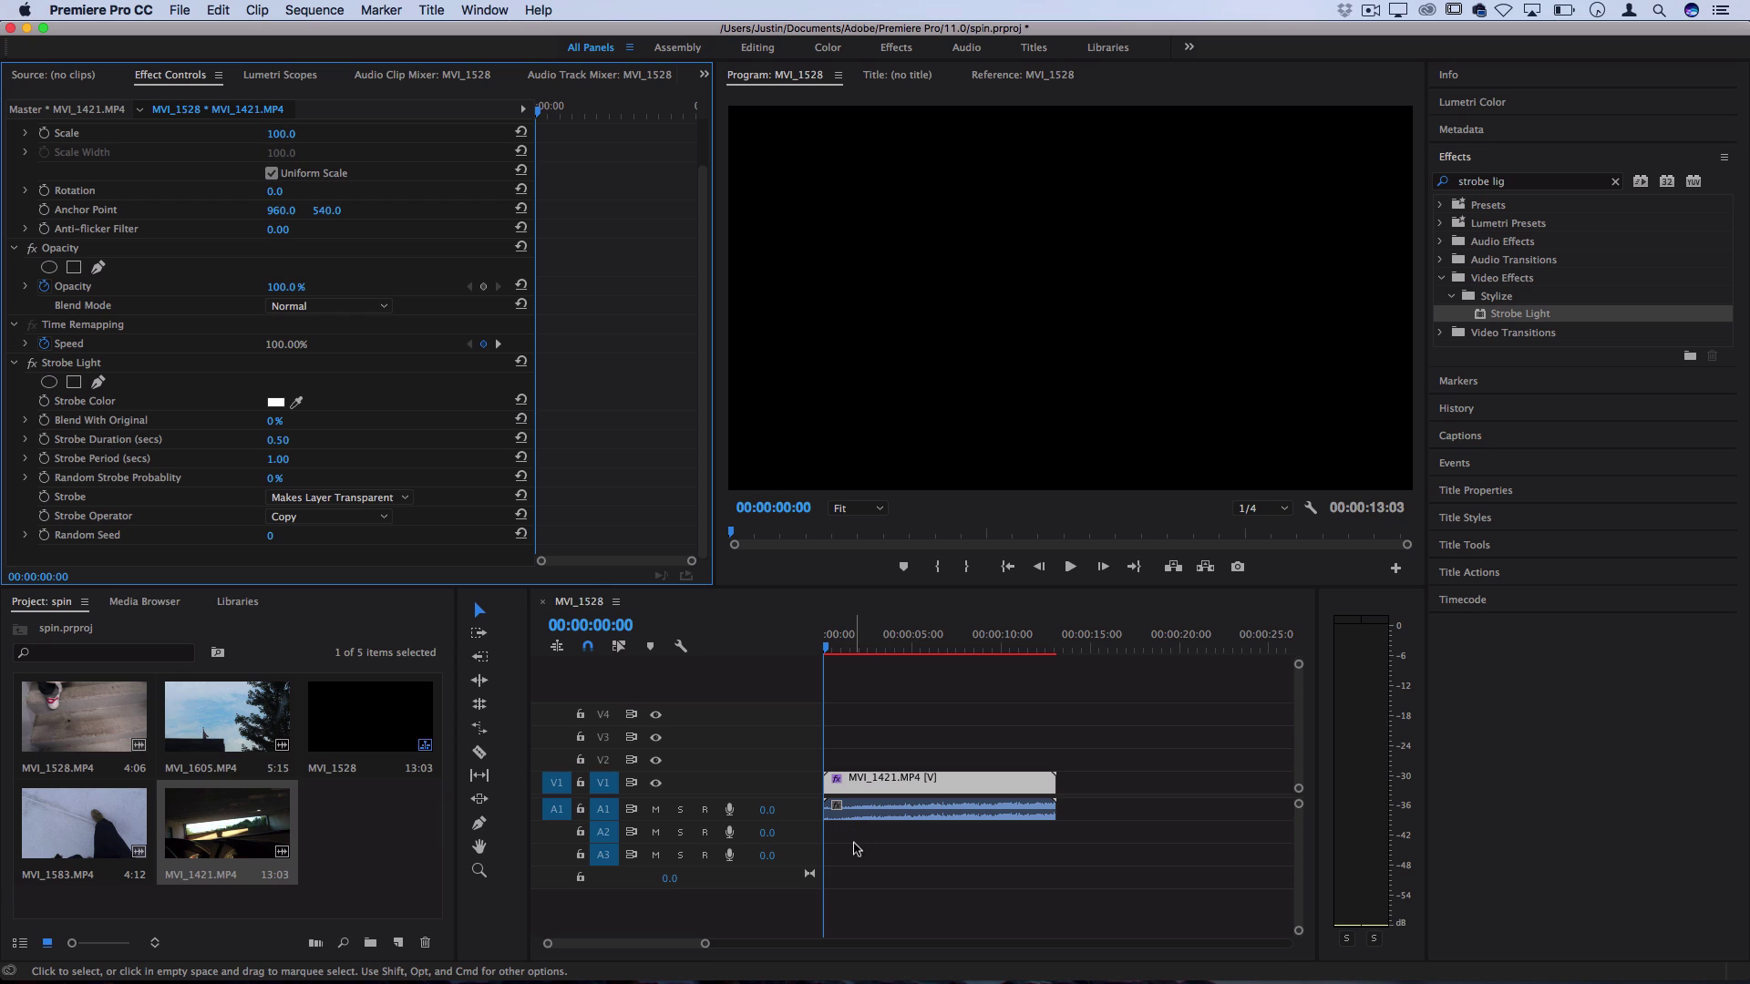
Set Strobe to Operates On Color Only and change Strobe Color to red FF0000
{"action": "left_click", "coordinate": [296, 497]}
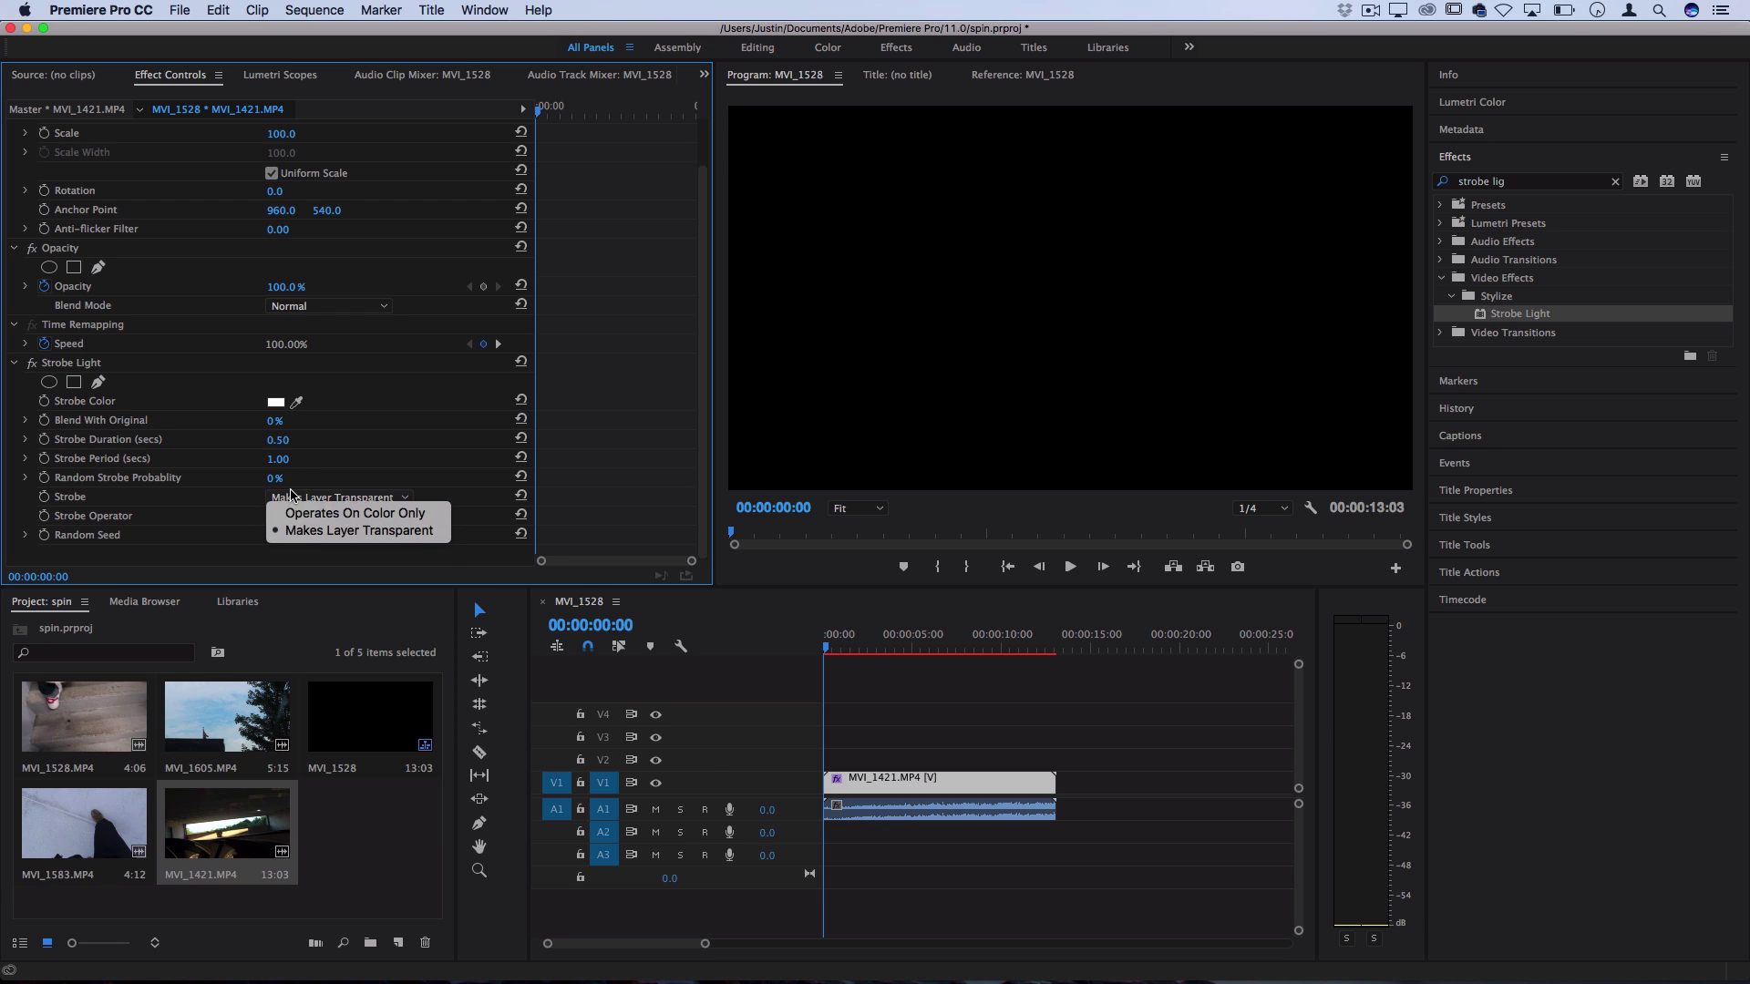
{"action": "left_click", "coordinate": [293, 425]}
{"action": "left_click", "coordinate": [275, 402]}
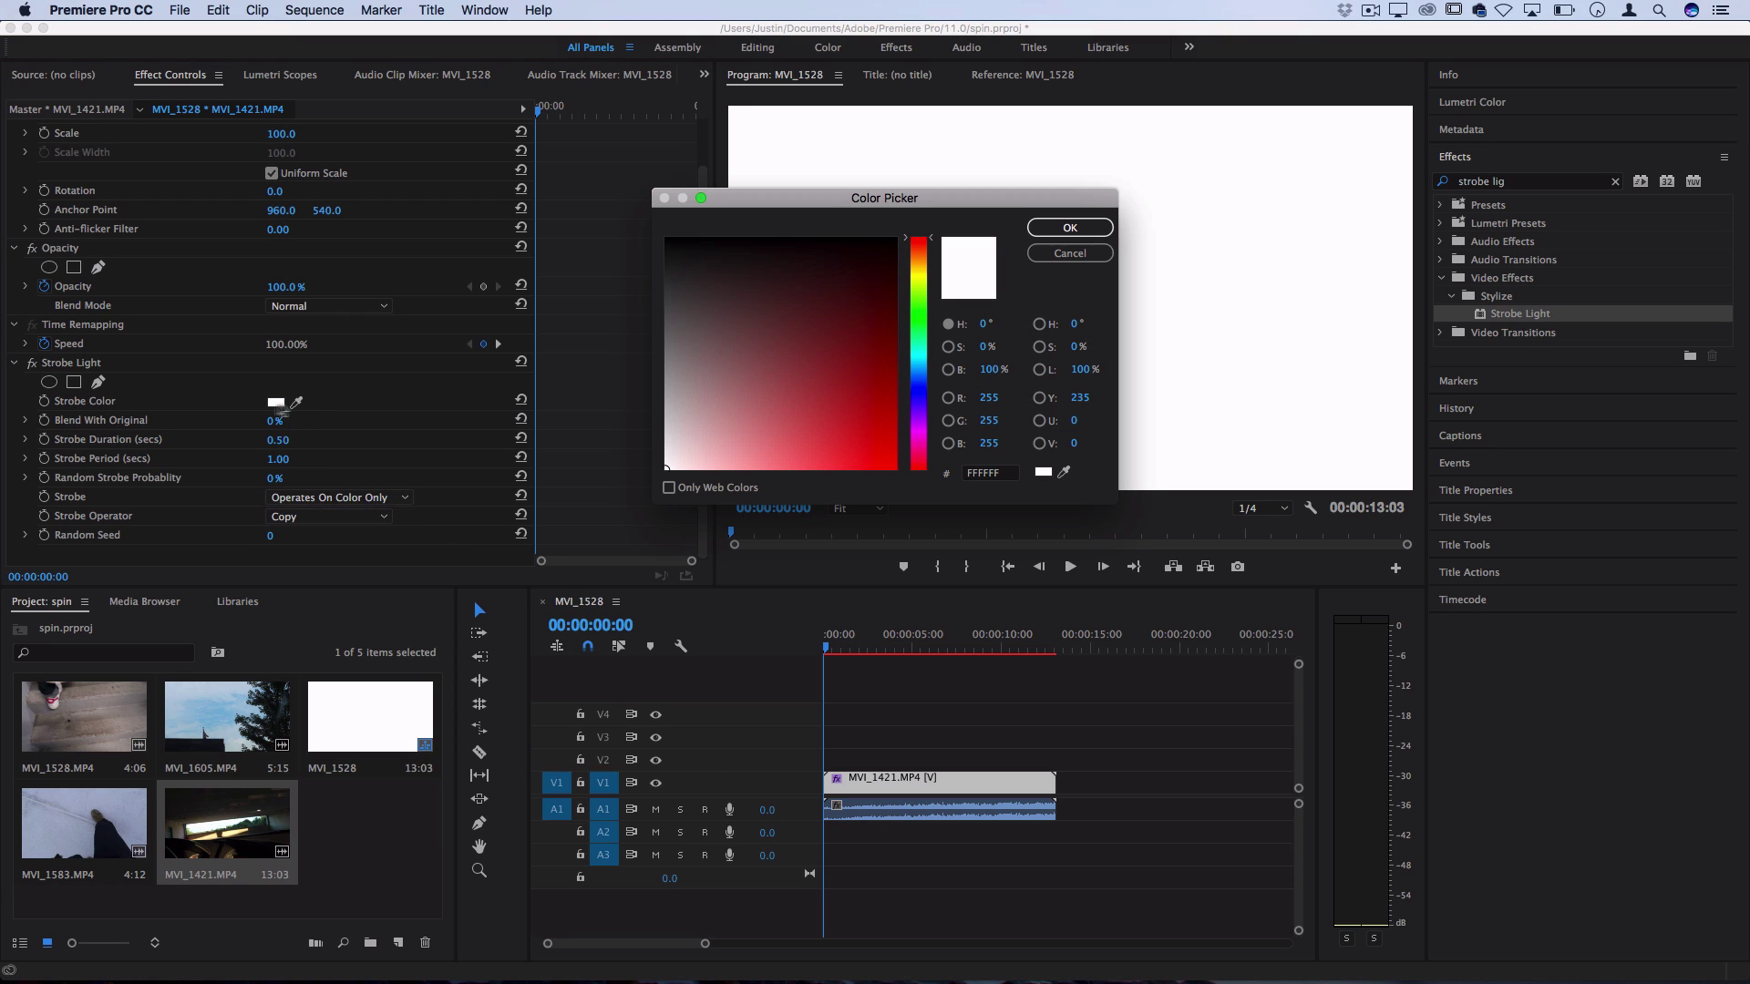
{"action": "left_click_drag", "start_coordinate": [854, 367], "coordinate": [894, 469]}
{"action": "left_click", "coordinate": [1061, 228]}
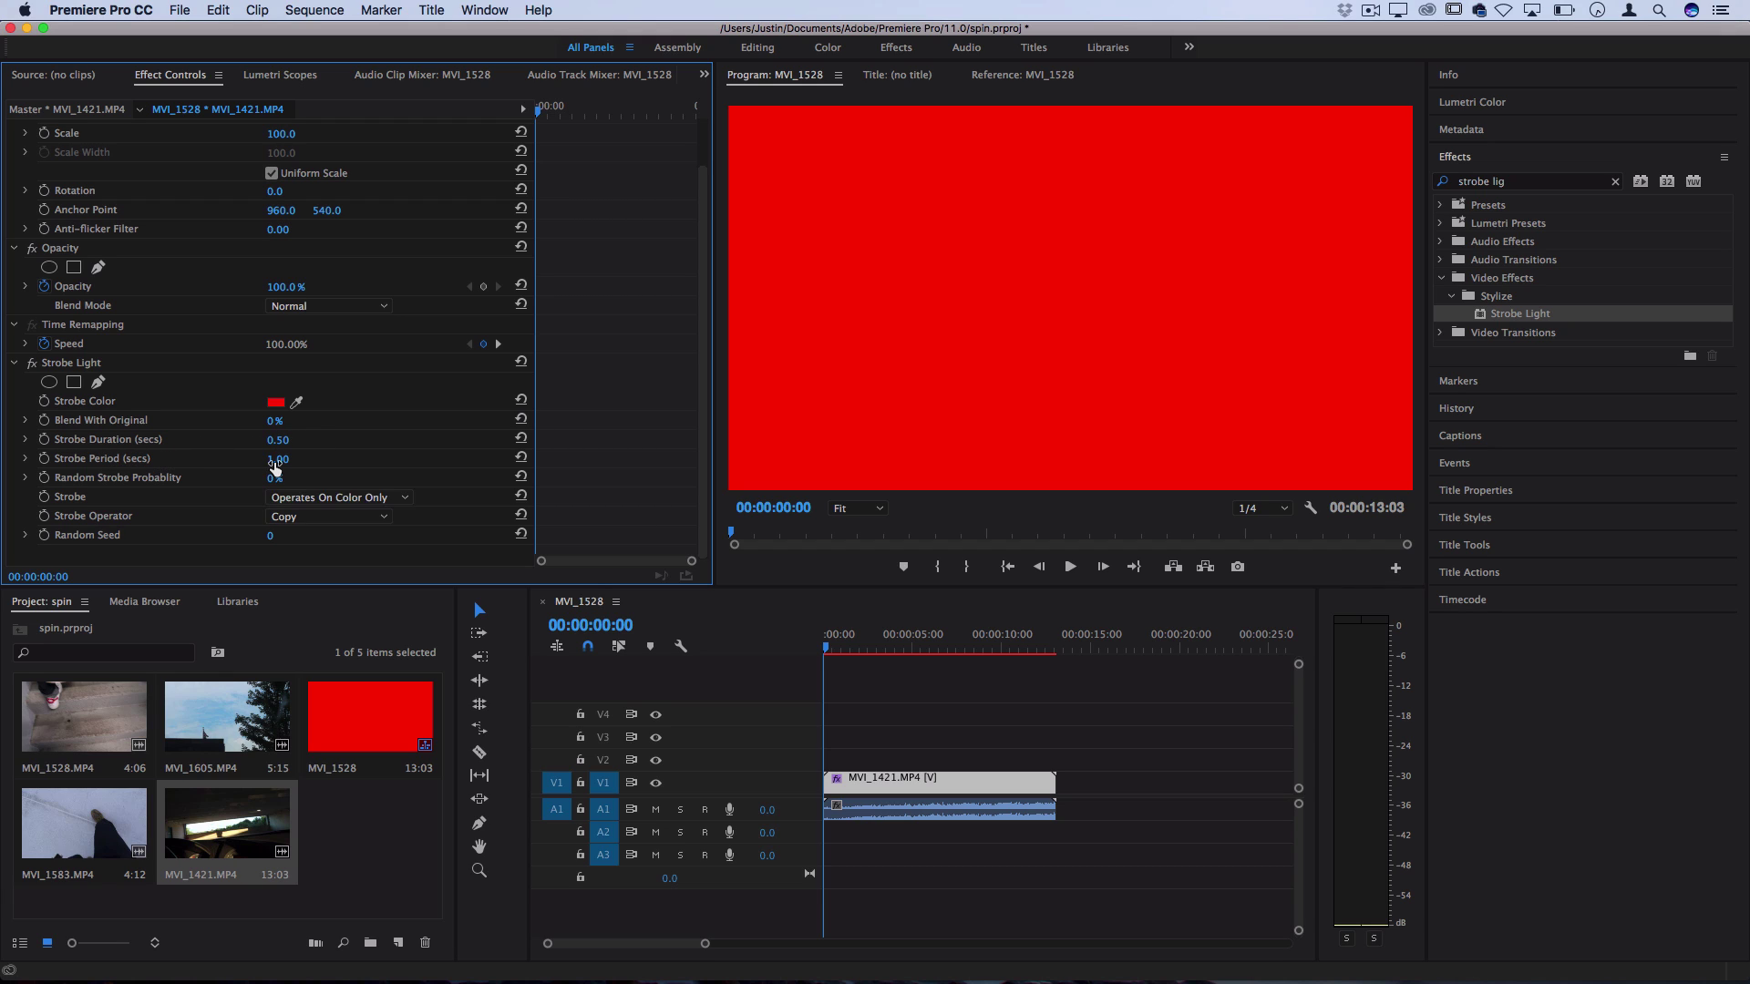
Play the red strobe preview, return the playhead to 00:00:00:00, and reselect the clip
{"action": "left_click", "coordinate": [839, 718]}
{"action": "key", "text": "space"}
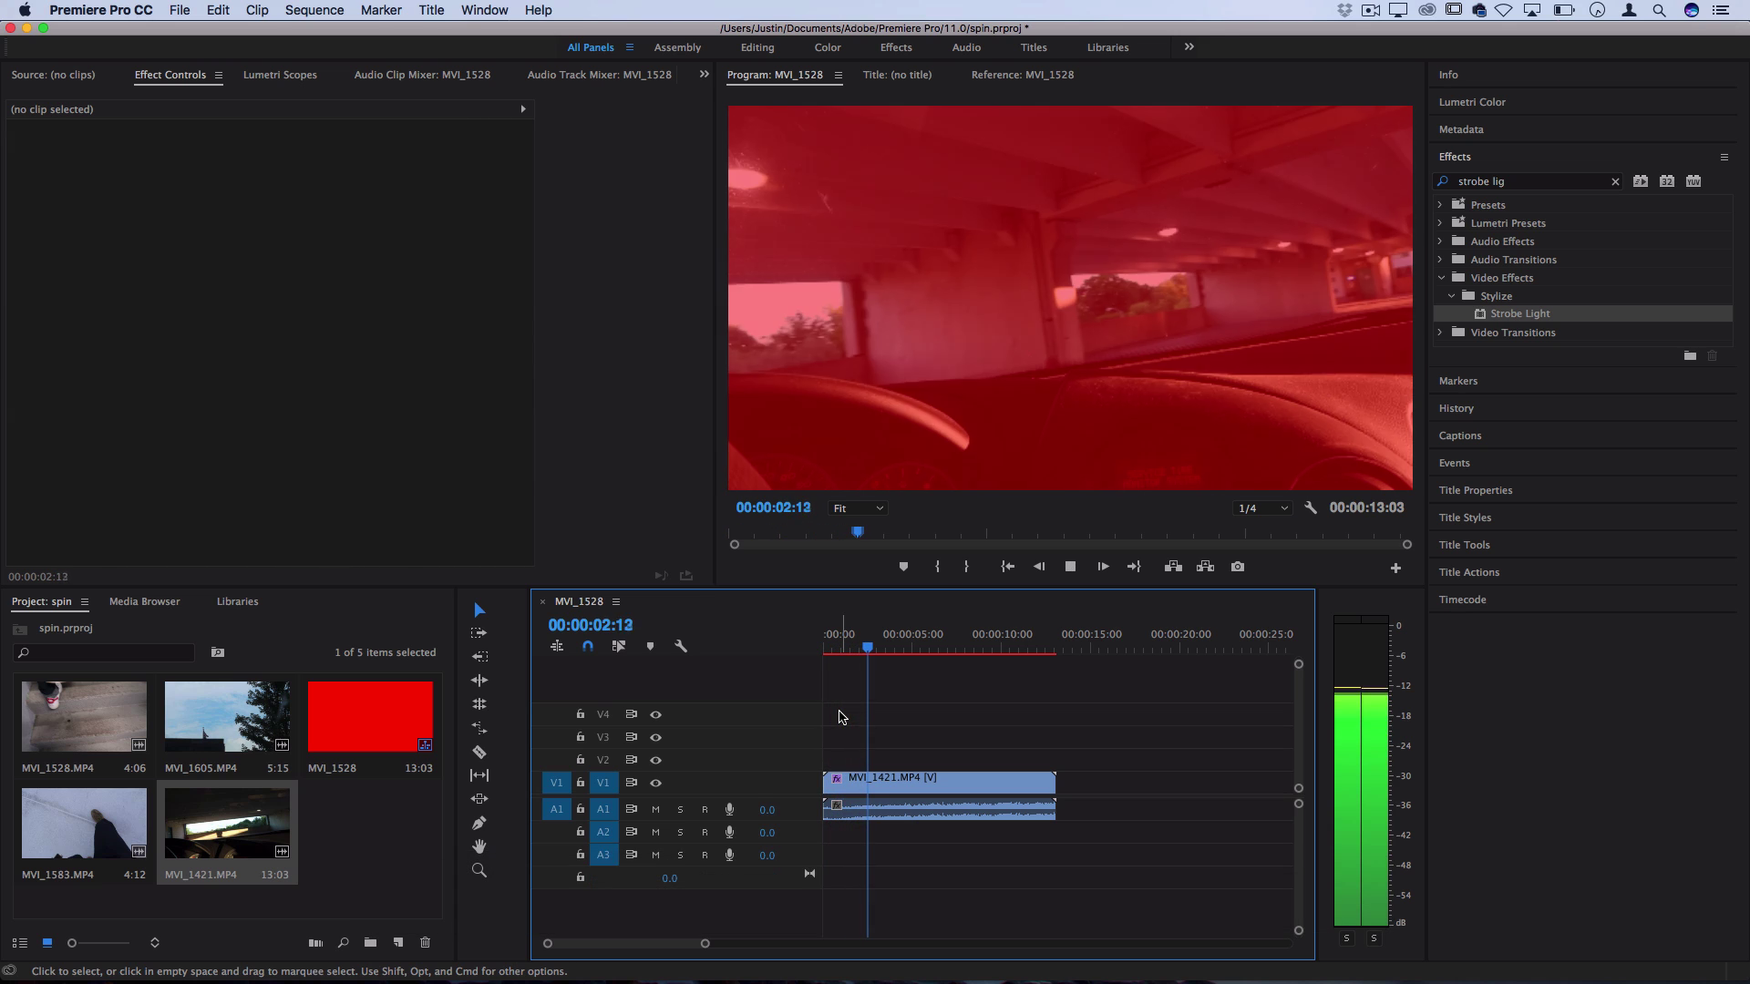
{"action": "key", "text": "space"}
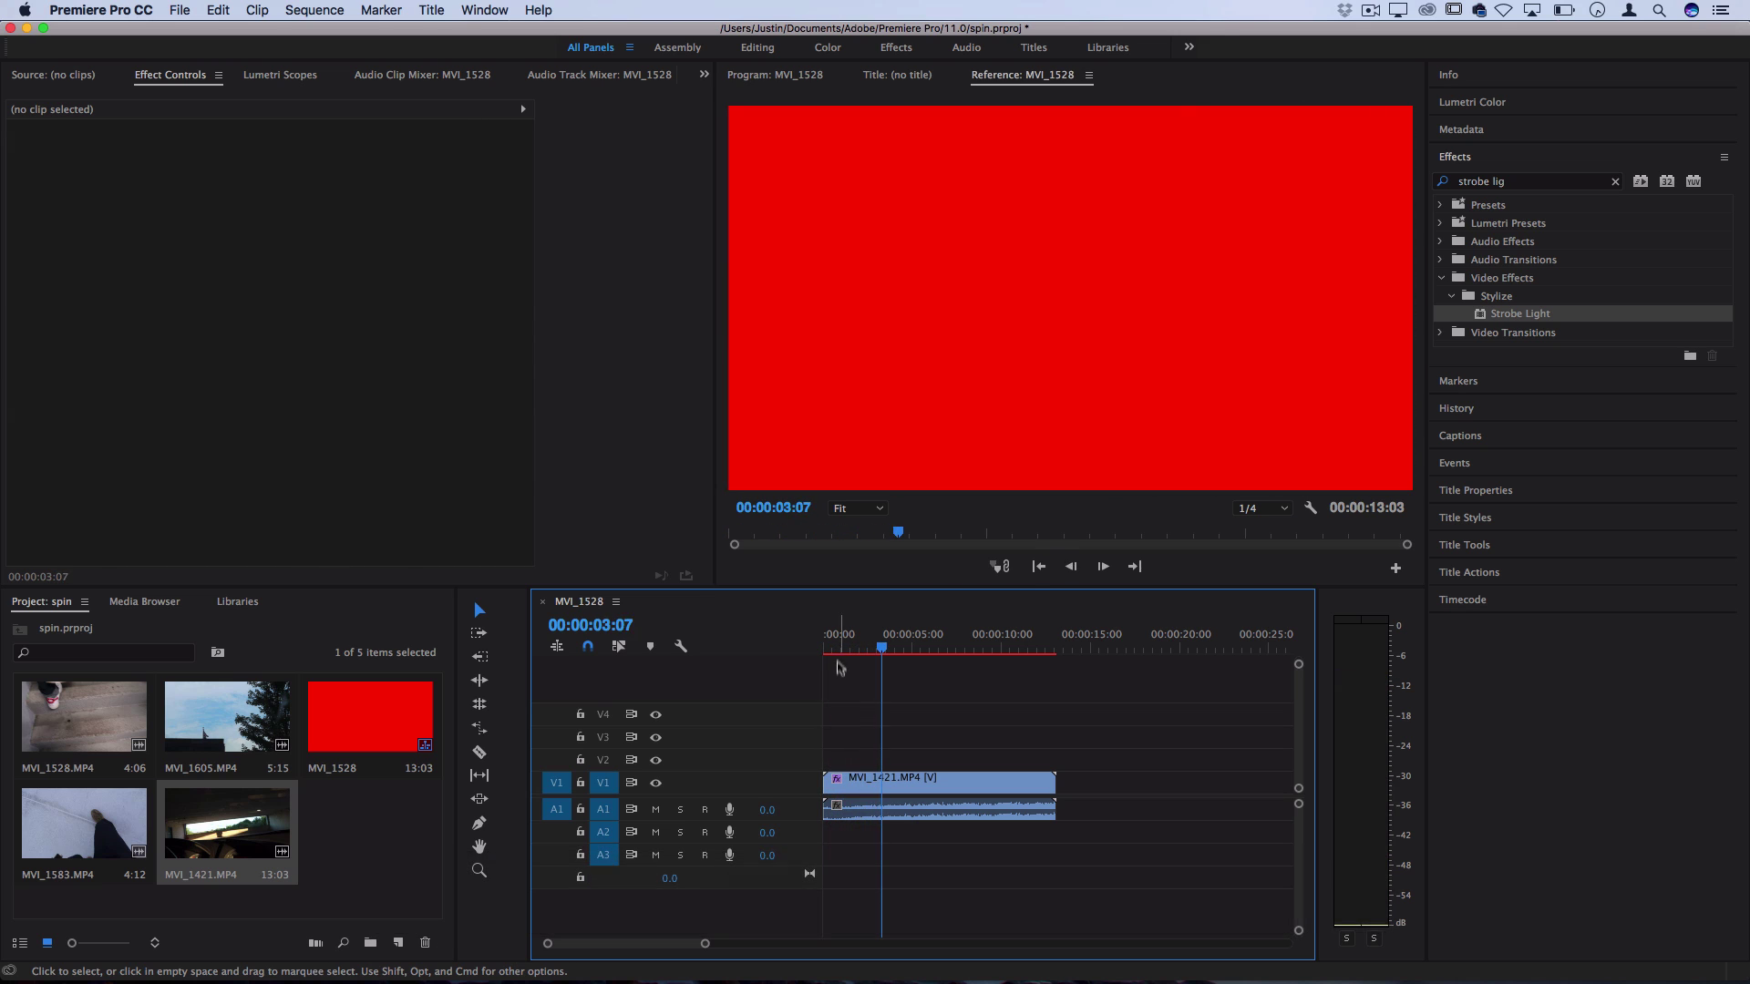
{"action": "left_click_drag", "start_coordinate": [866, 649], "coordinate": [742, 656]}
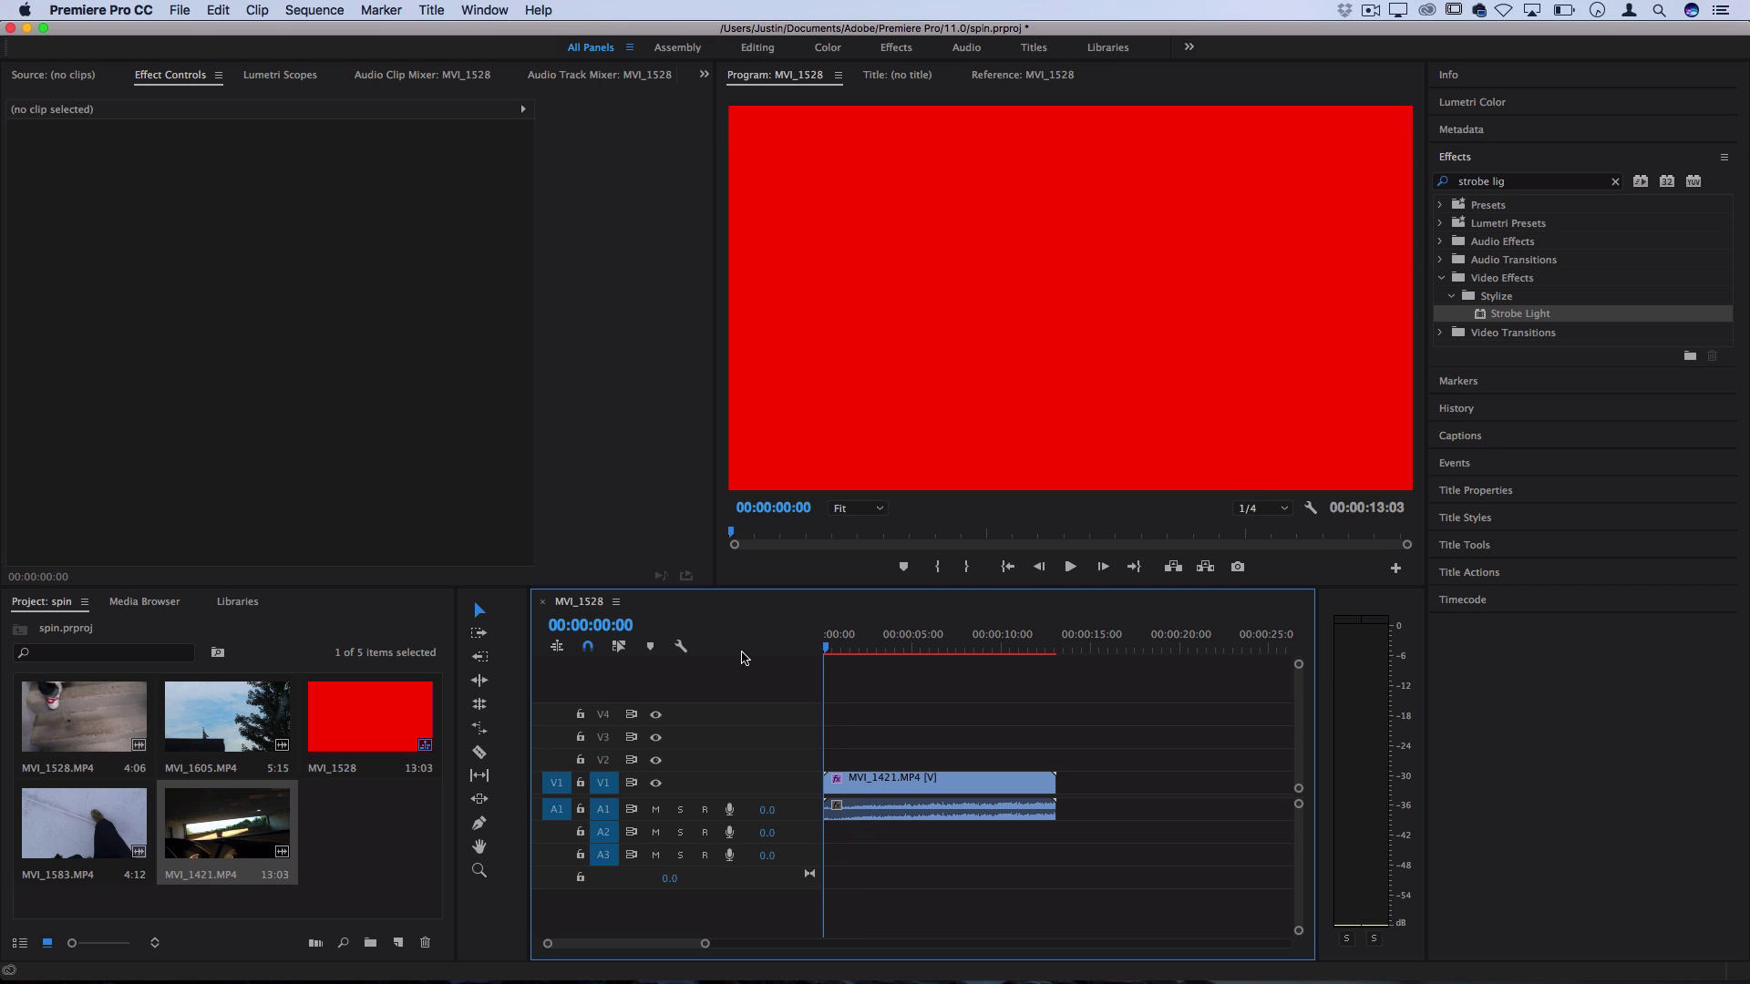
{"action": "key", "text": "d"}
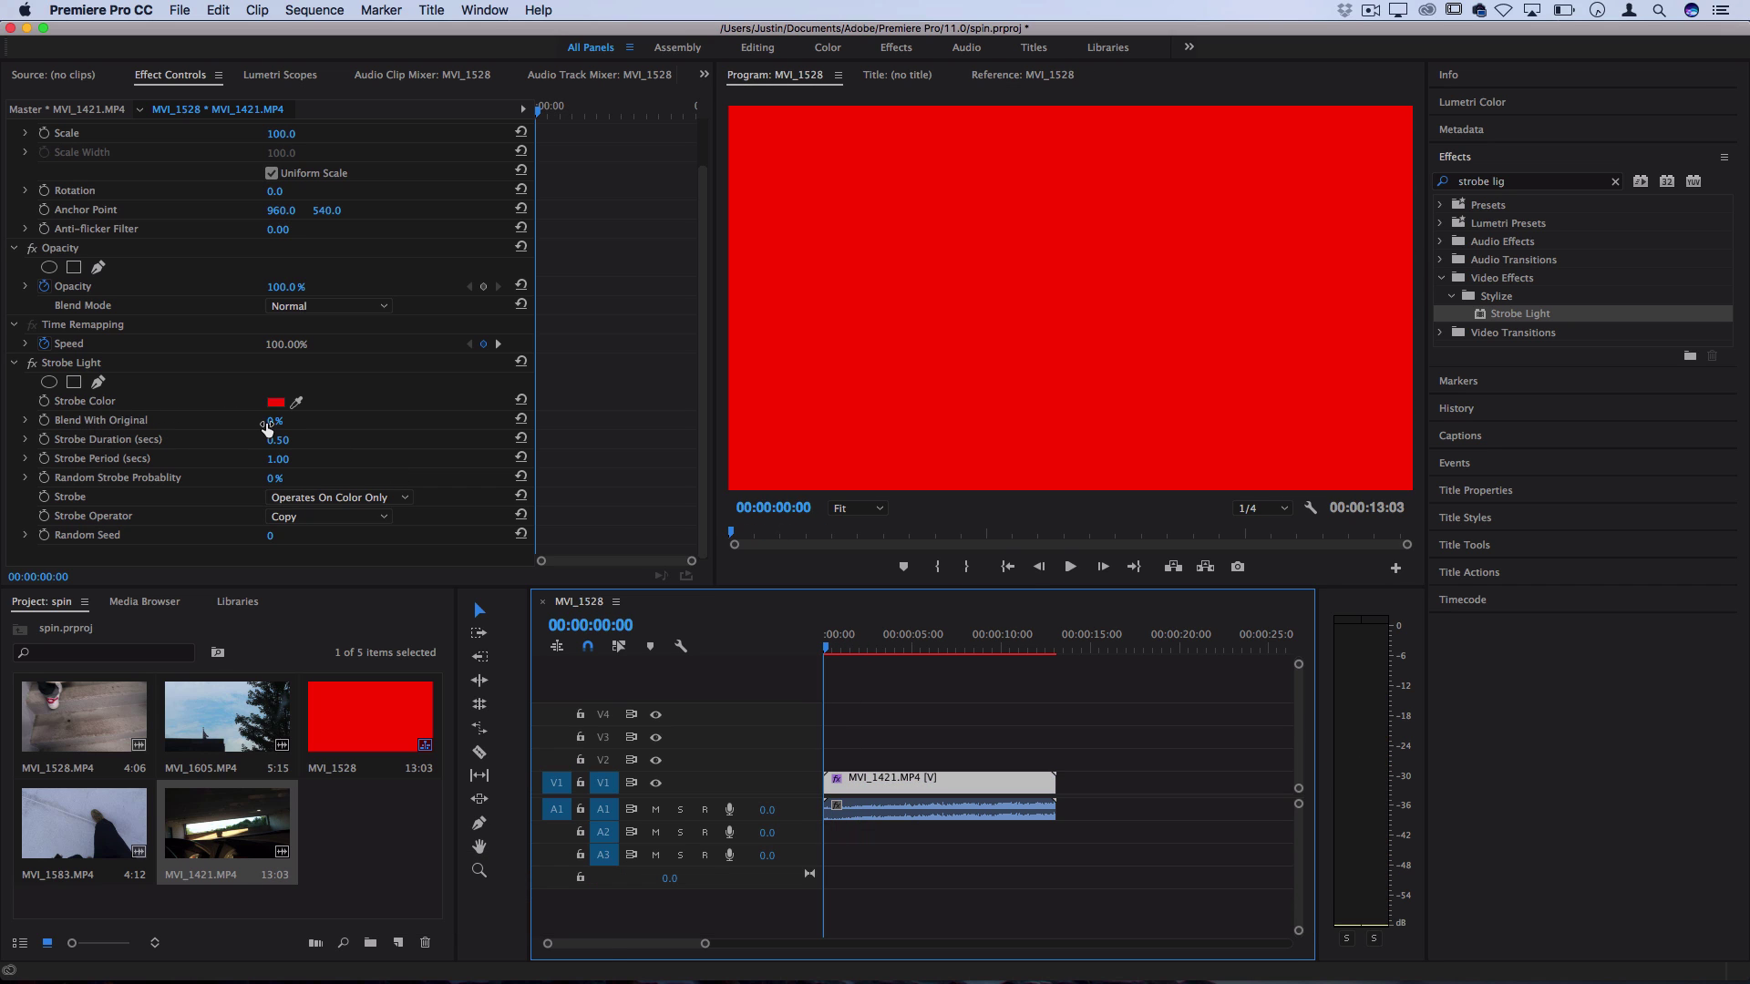
Set Blend With Original to 49% and play the result back from the start
{"action": "left_click_drag", "start_coordinate": [267, 428], "coordinate": [312, 428]}
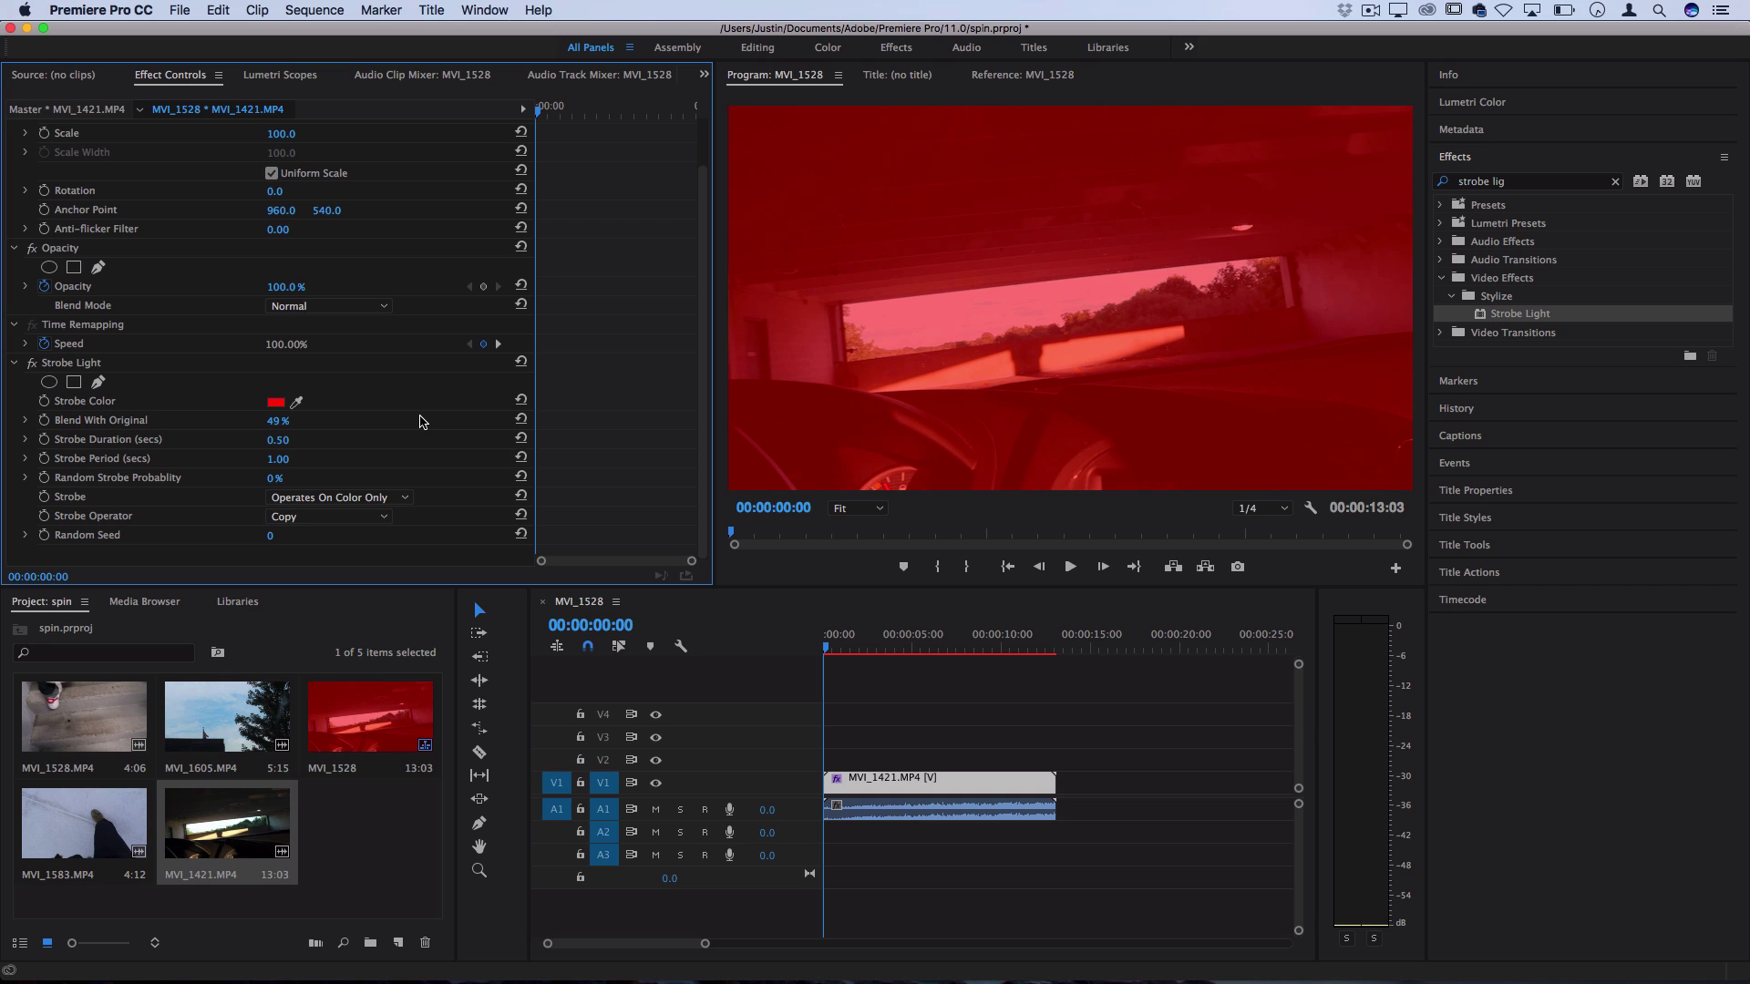
{"action": "key", "text": "space"}
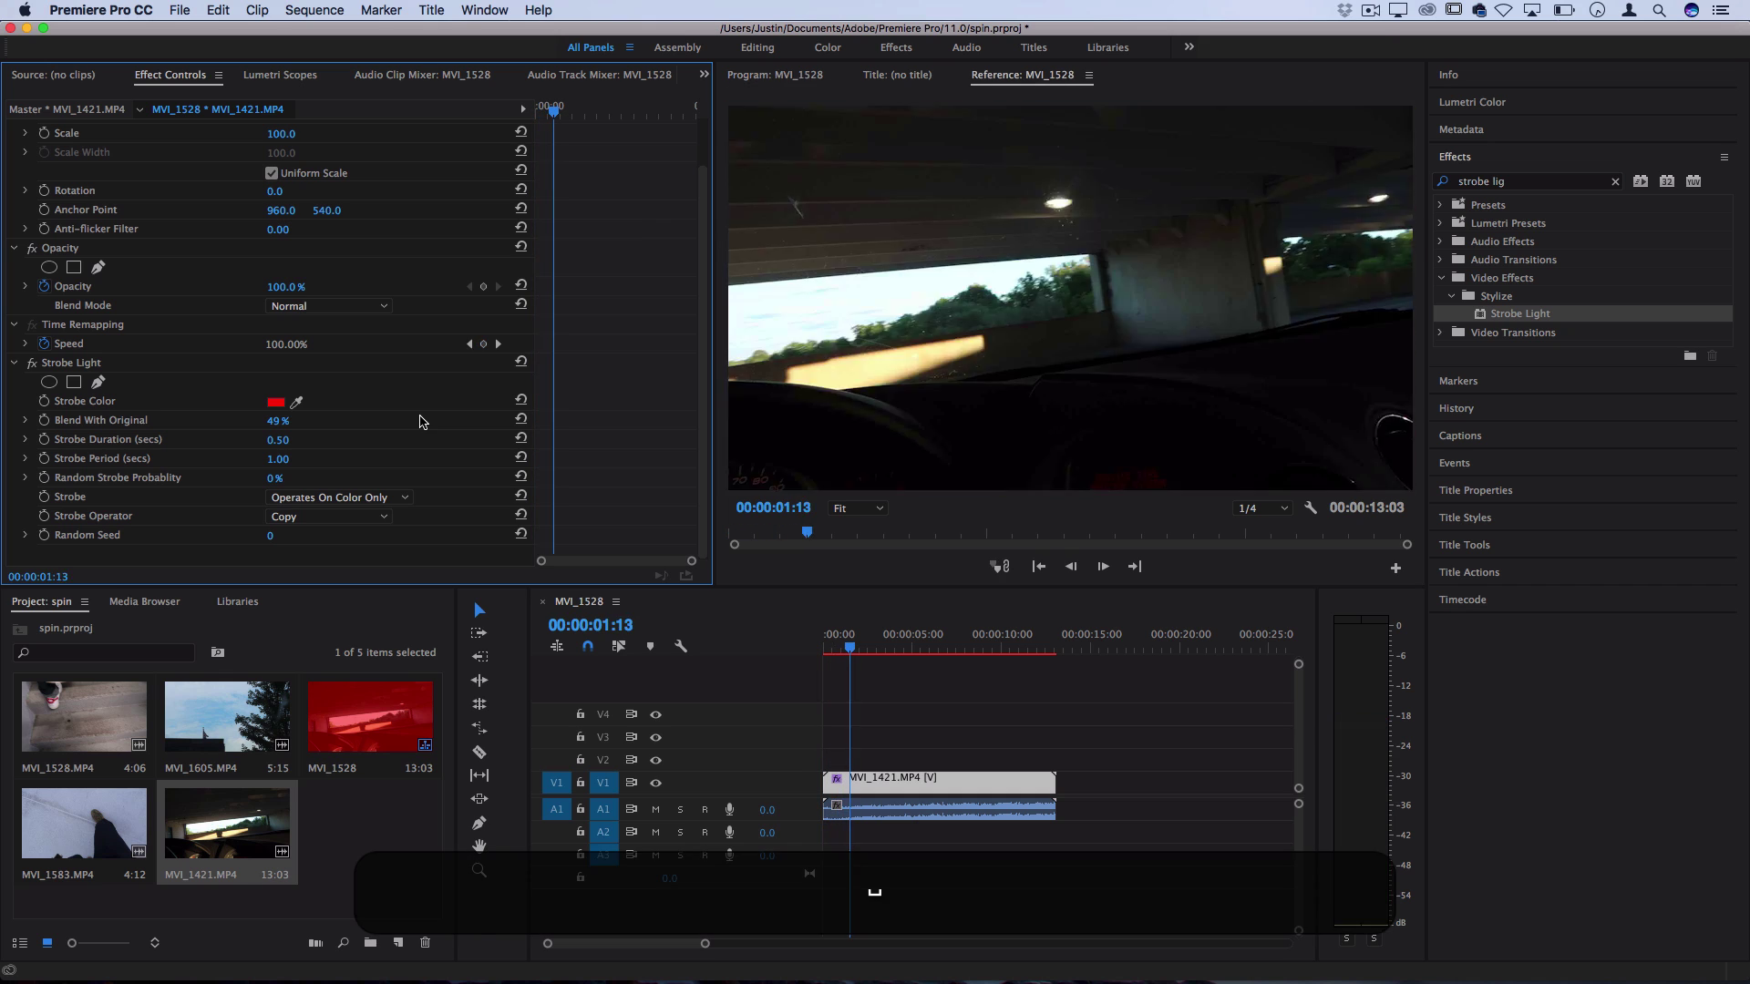
{"action": "key", "text": "space"}
{"action": "key", "text": "Home"}
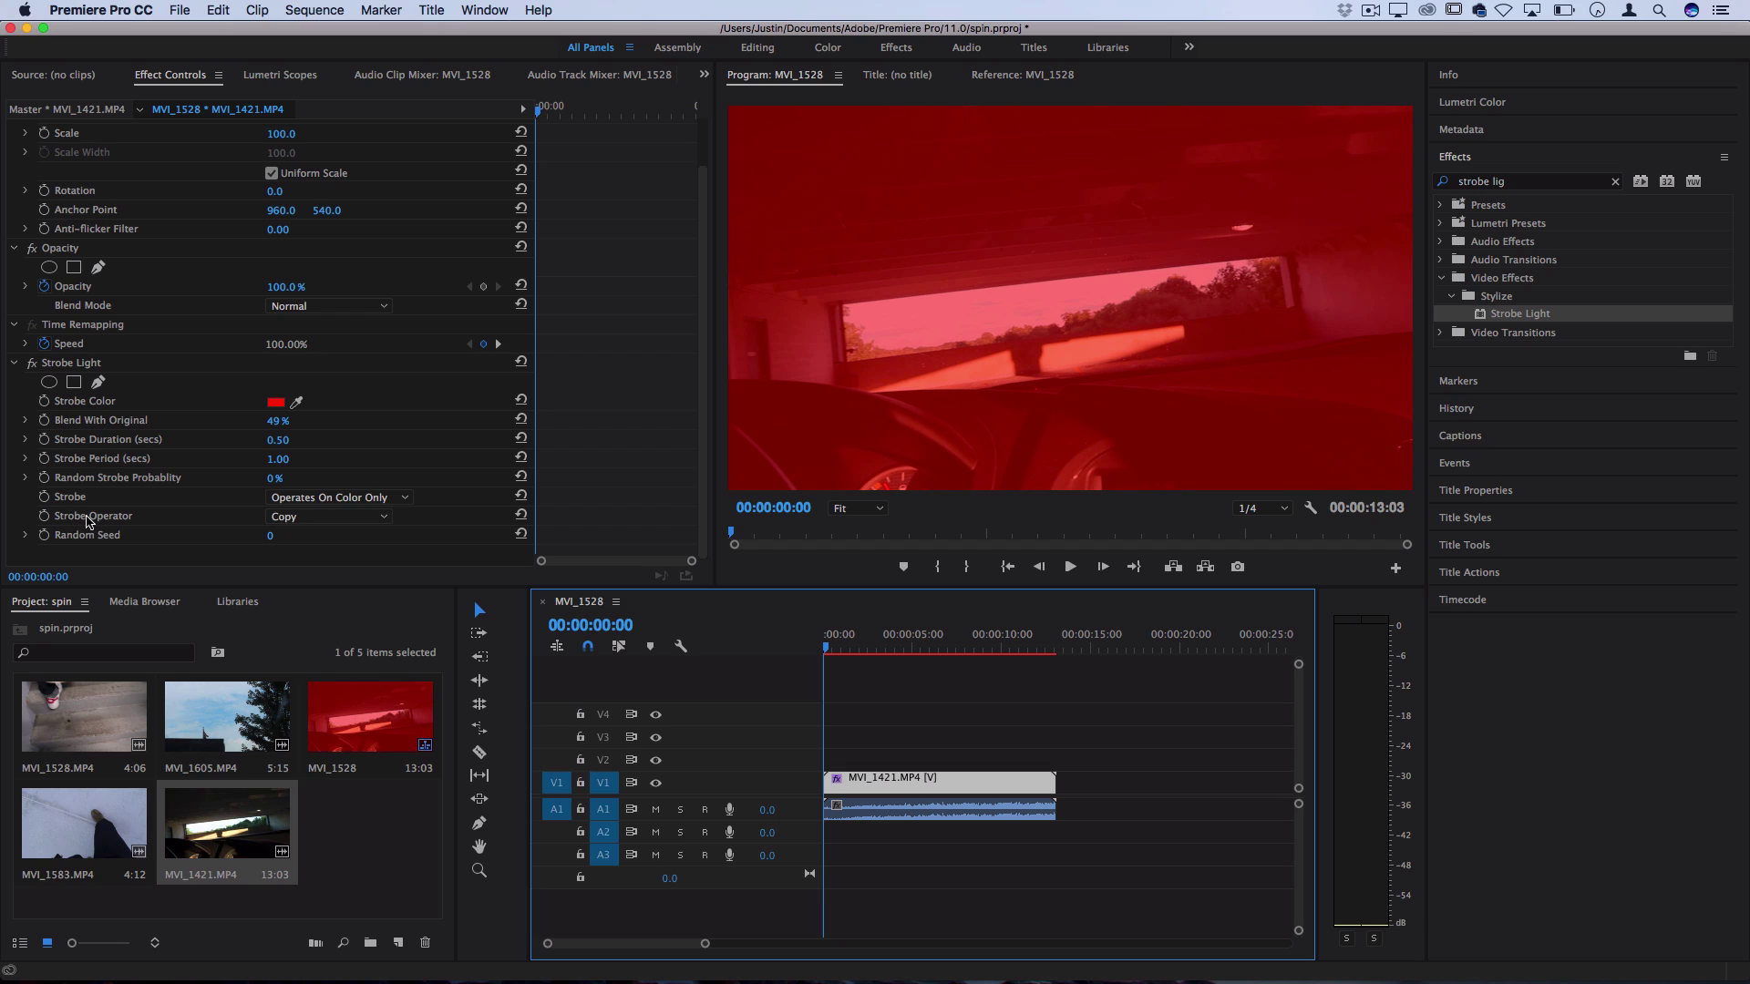
Try the Add and Screen strobe operators, then settle on Multiply
{"action": "left_click", "coordinate": [317, 516]}
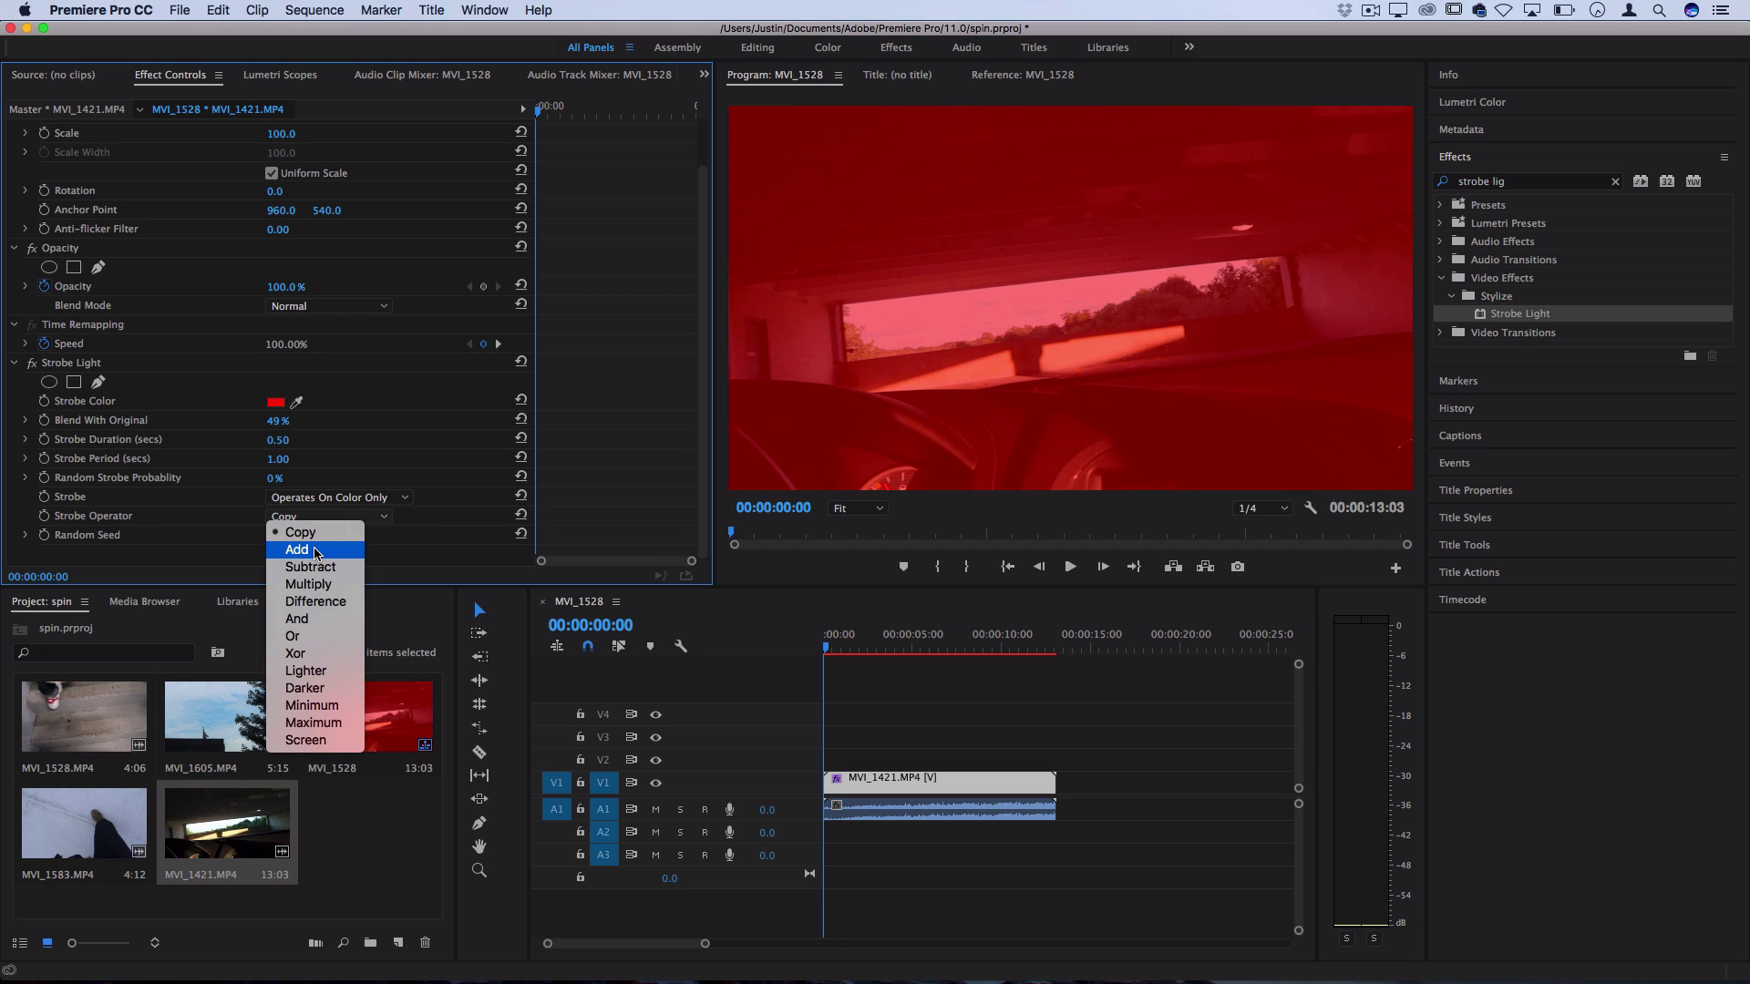
{"action": "left_click", "coordinate": [316, 549]}
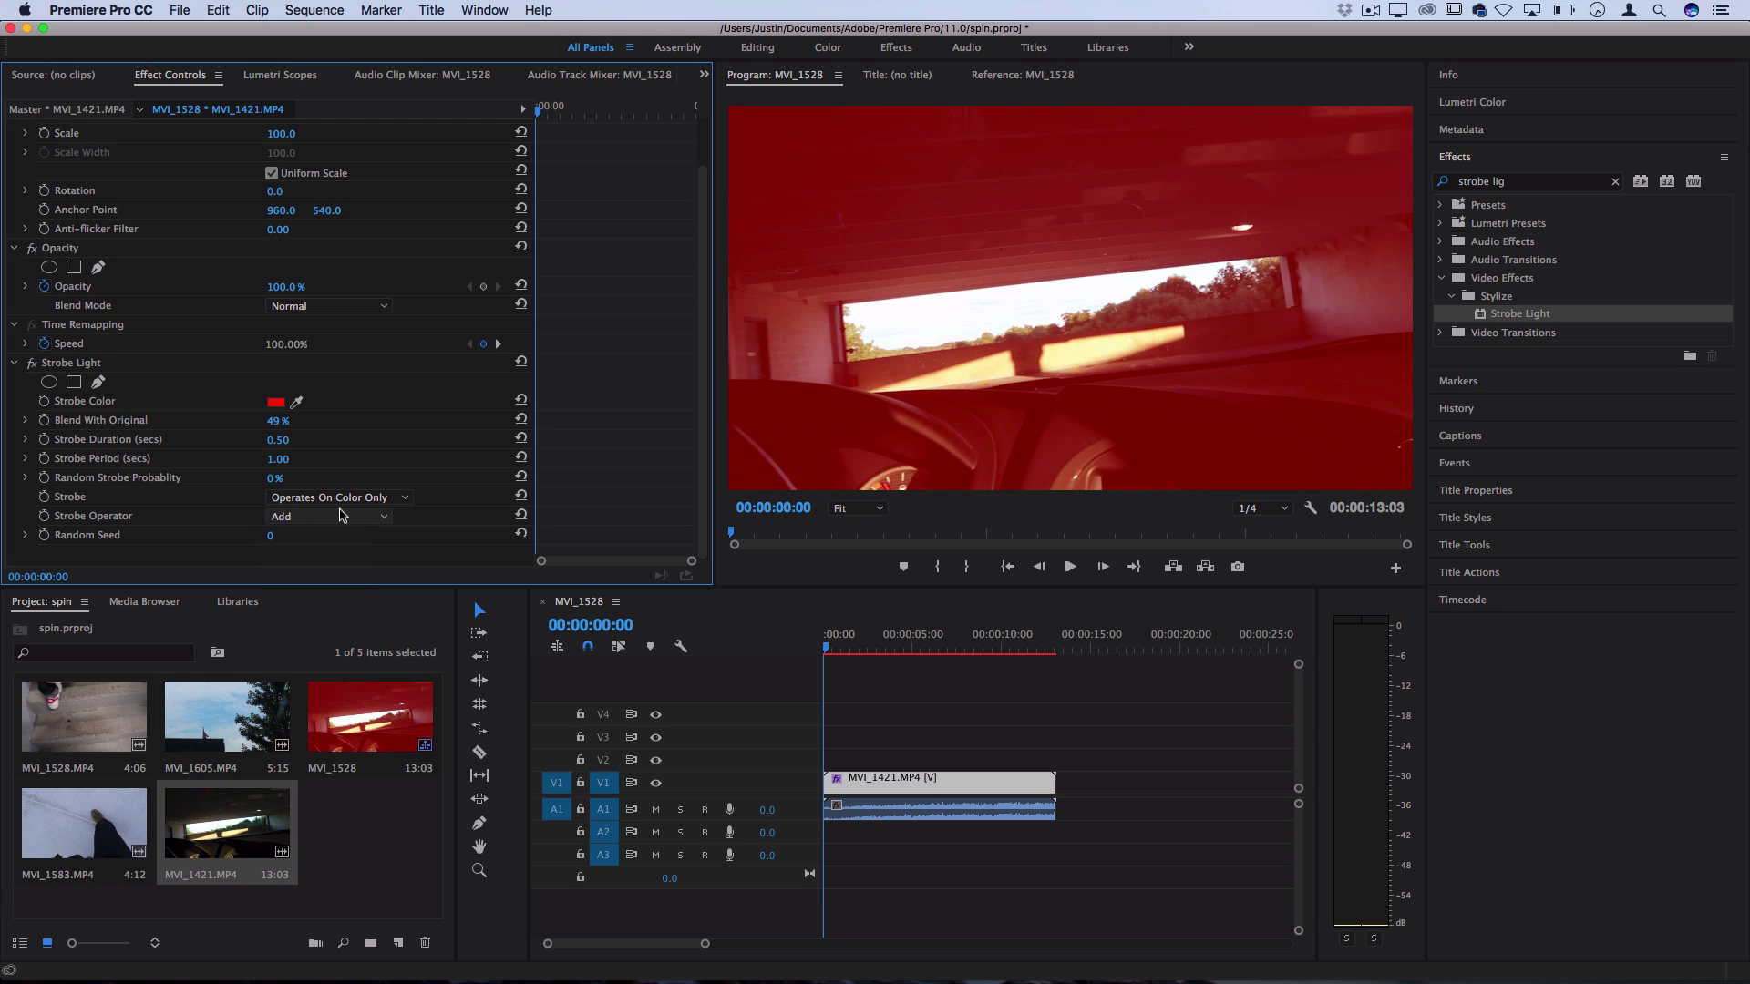
{"action": "left_click", "coordinate": [343, 516]}
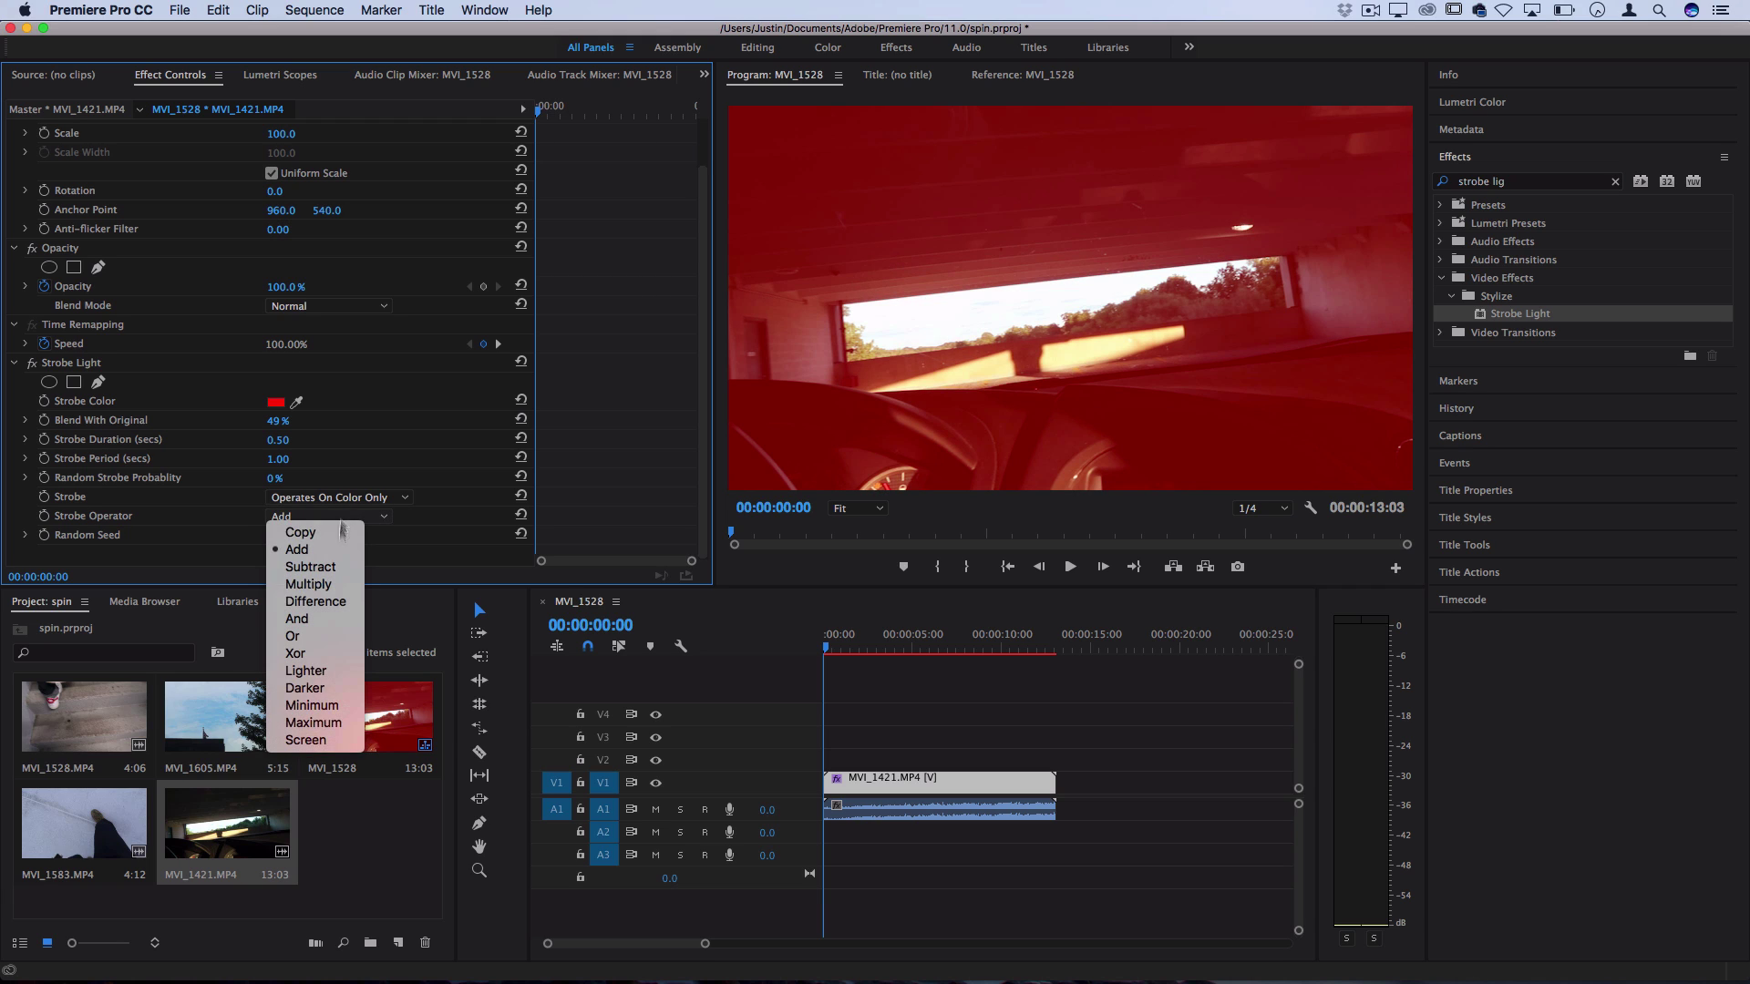
{"action": "left_click", "coordinate": [315, 740]}
{"action": "left_click", "coordinate": [330, 516]}
{"action": "left_click", "coordinate": [301, 549]}
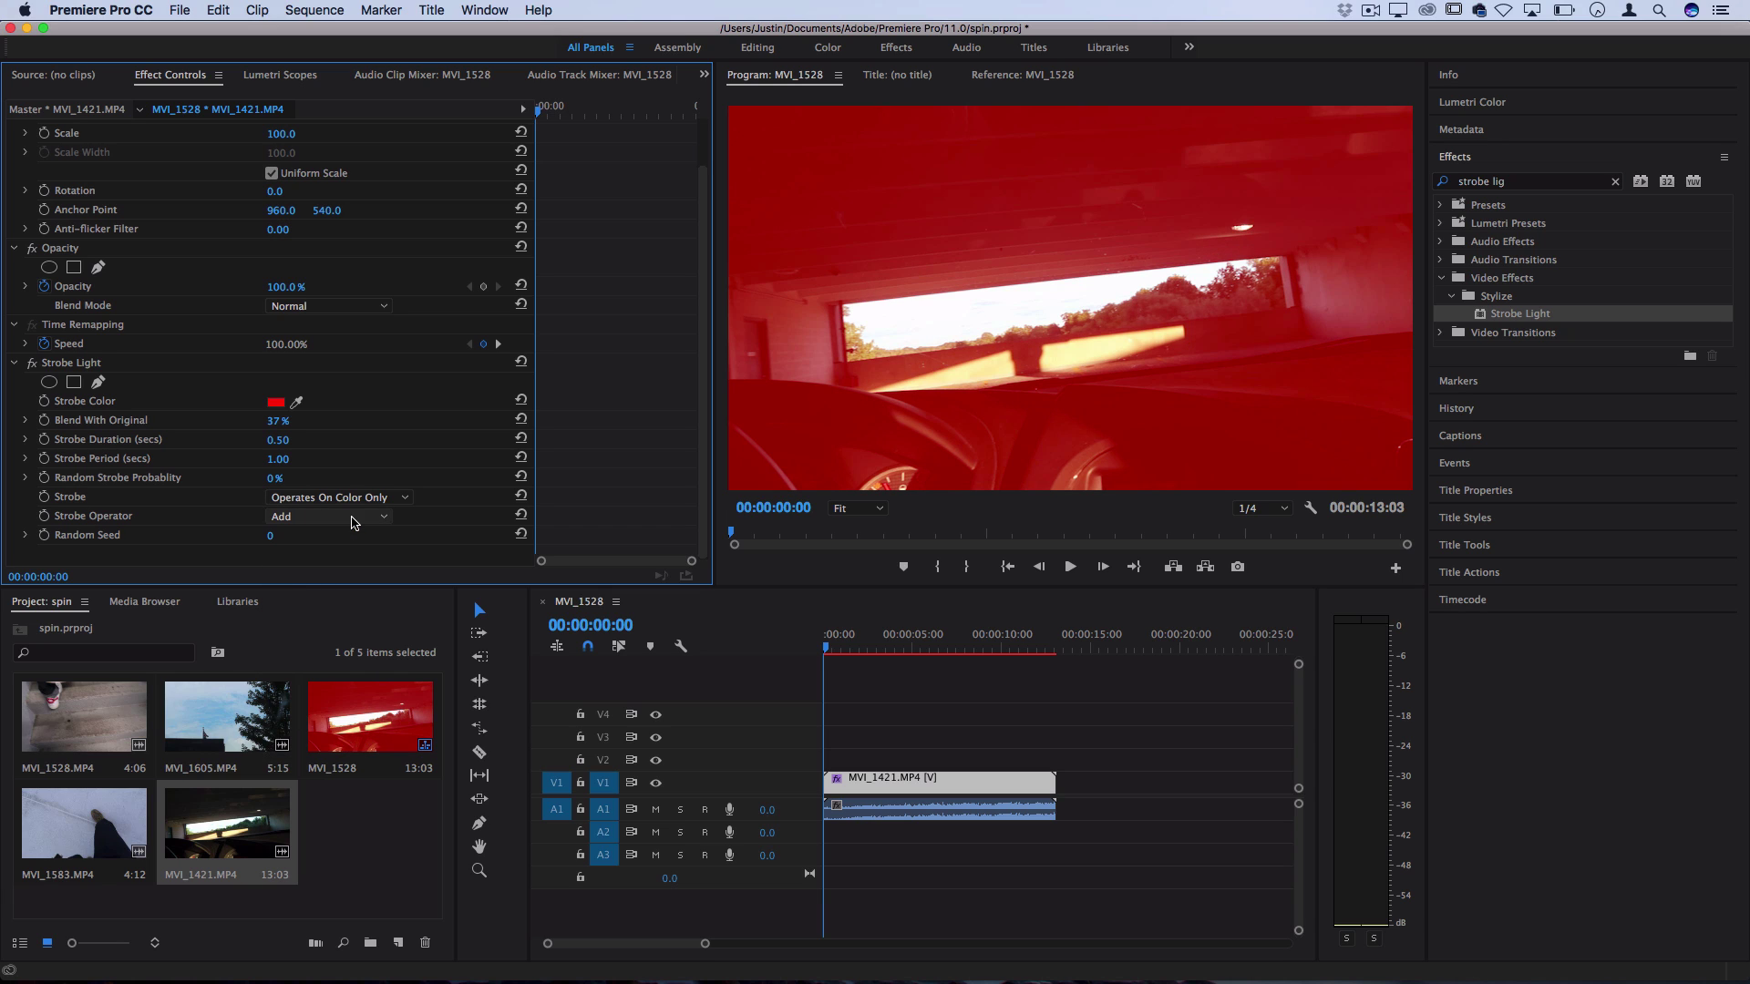
{"action": "left_click", "coordinate": [330, 516]}
{"action": "left_click", "coordinate": [338, 551]}
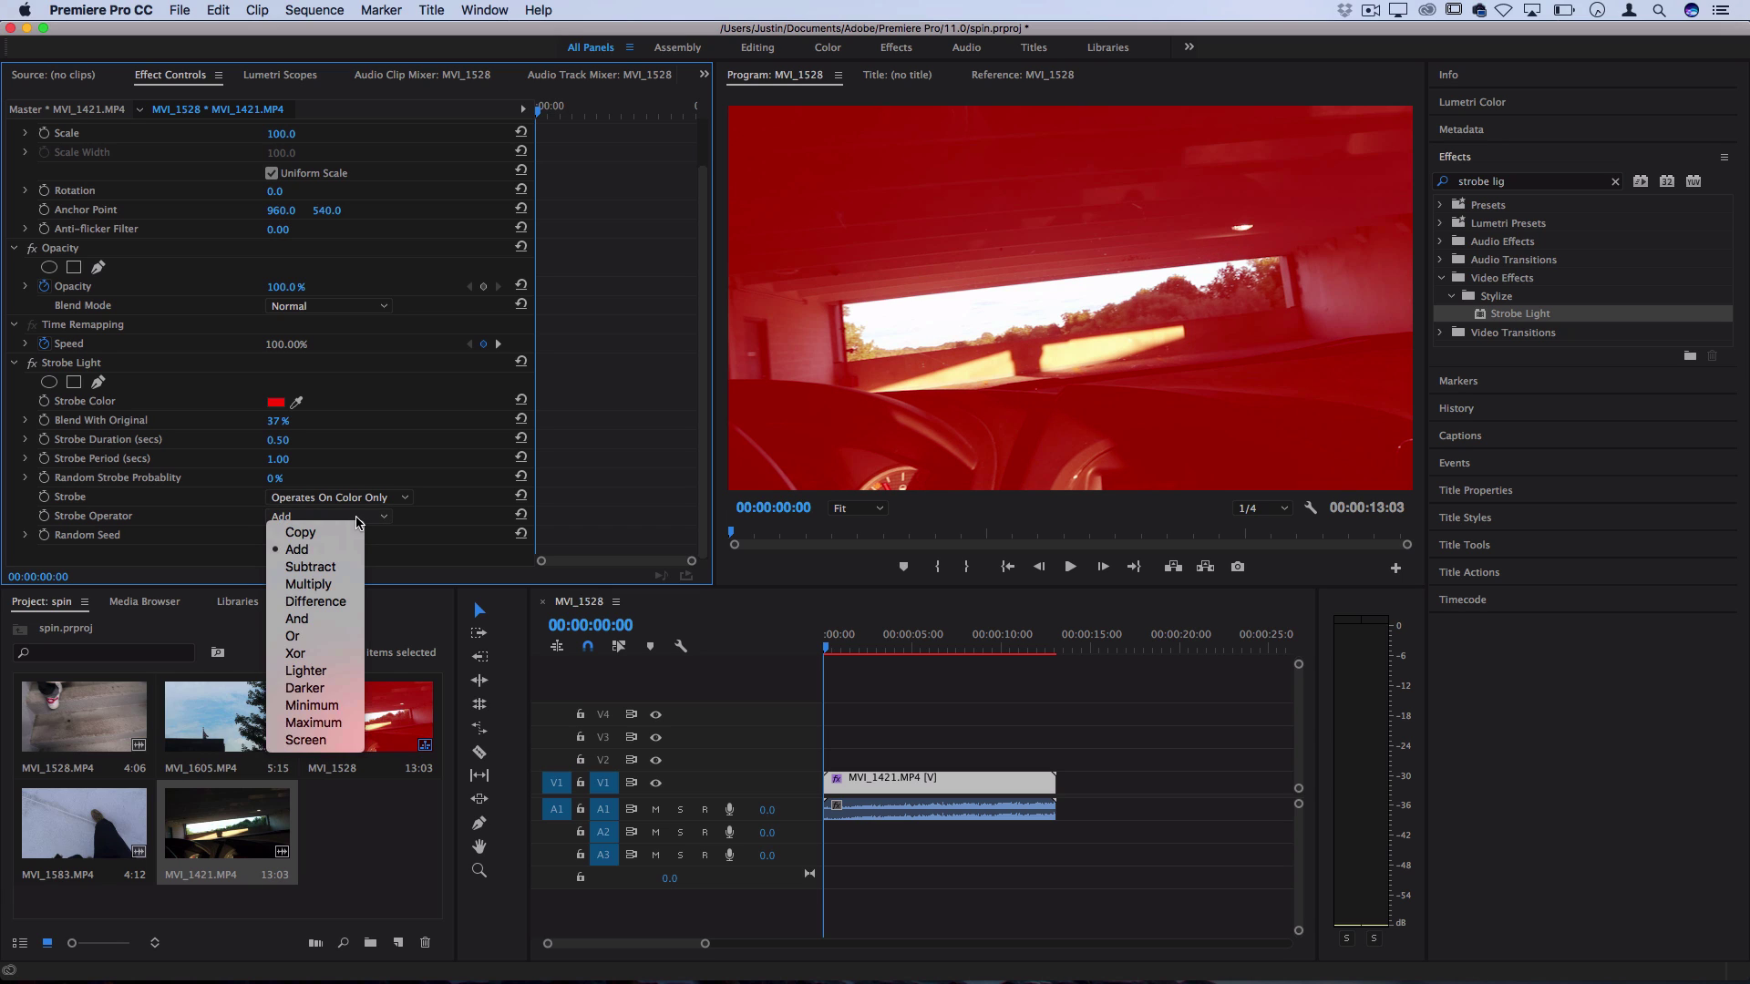
{"action": "left_click", "coordinate": [359, 516]}
{"action": "left_click", "coordinate": [336, 588]}
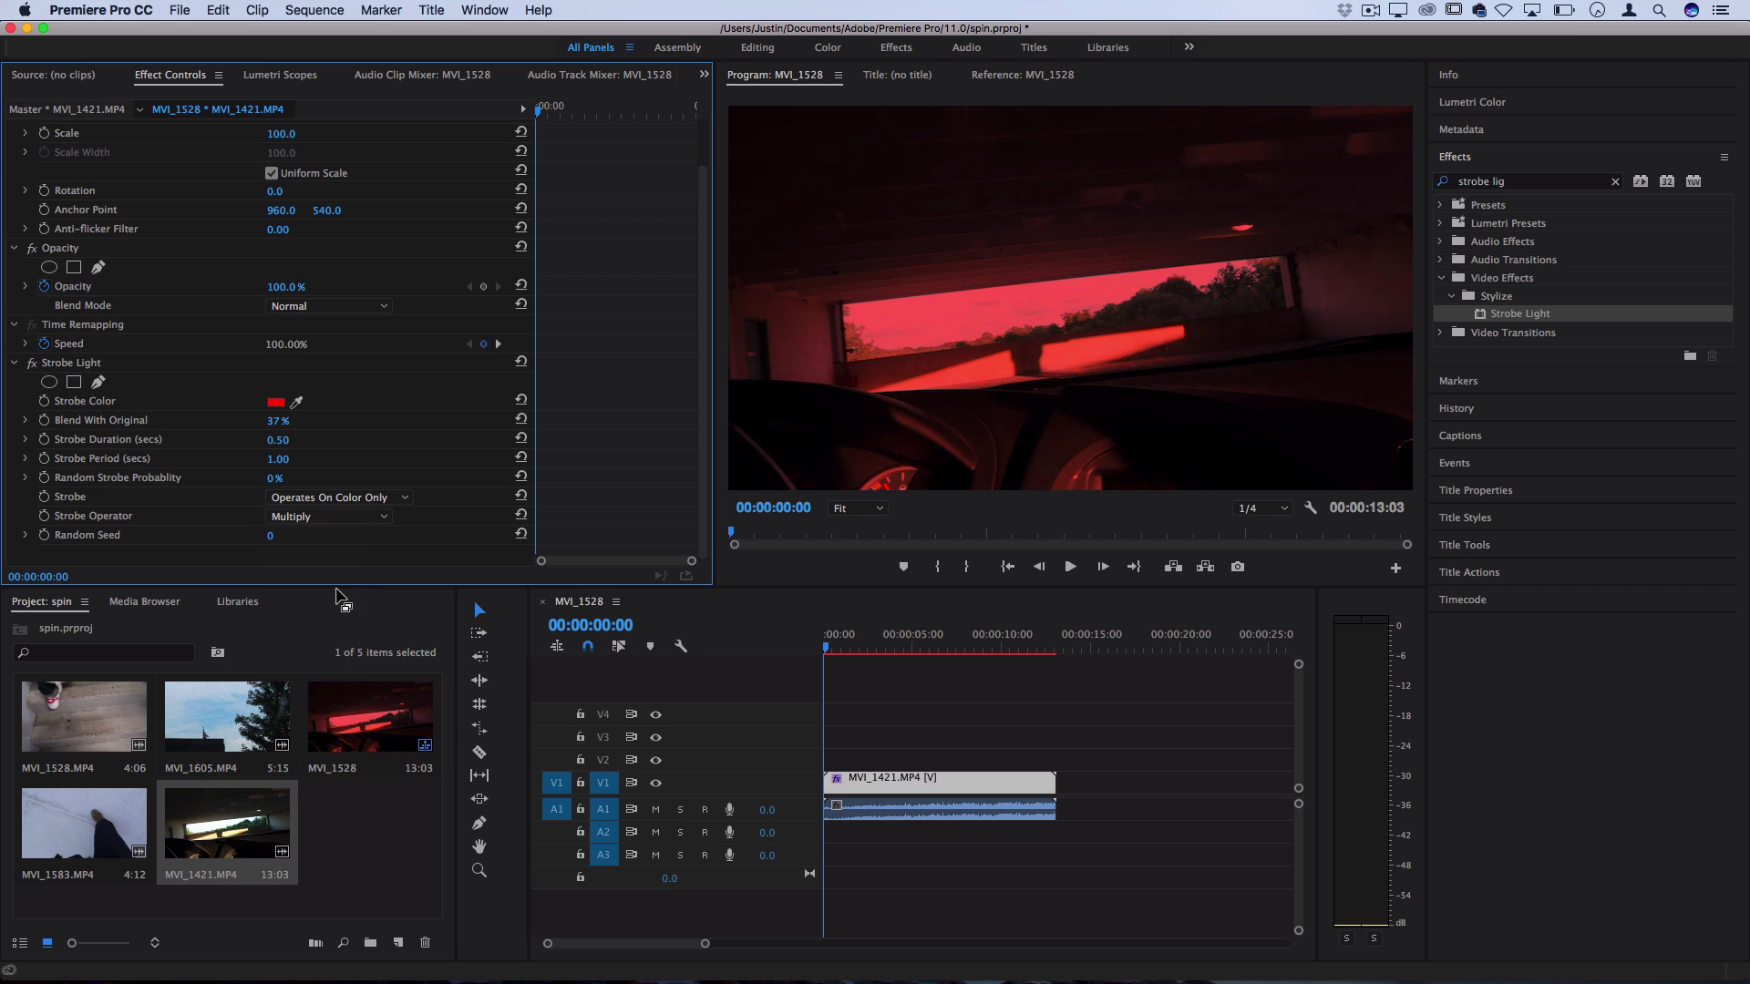
Play back the darker Multiply strobe over the garage footage
{"action": "left_click", "coordinate": [933, 727]}
{"action": "key", "text": "space"}
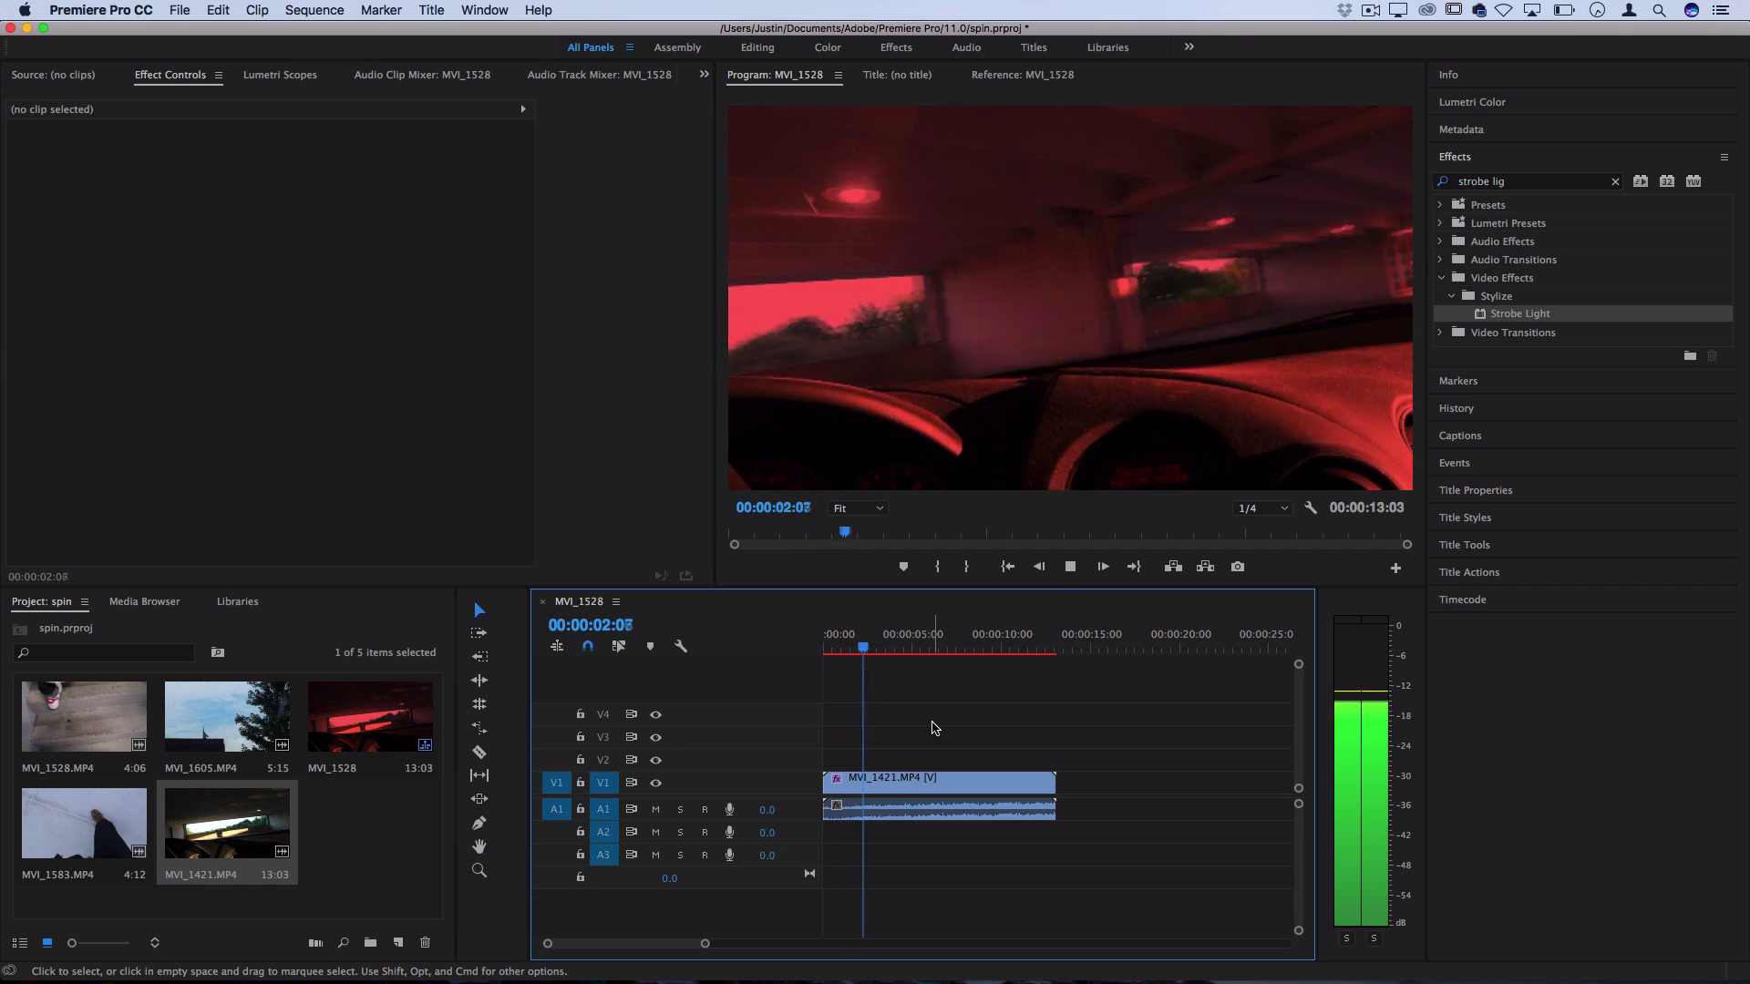
{"action": "key", "text": "space"}
Set MVI_1421's Strobe Duration to 0.10 and Strobe Period to 0.20
{"action": "left_click", "coordinate": [939, 781]}
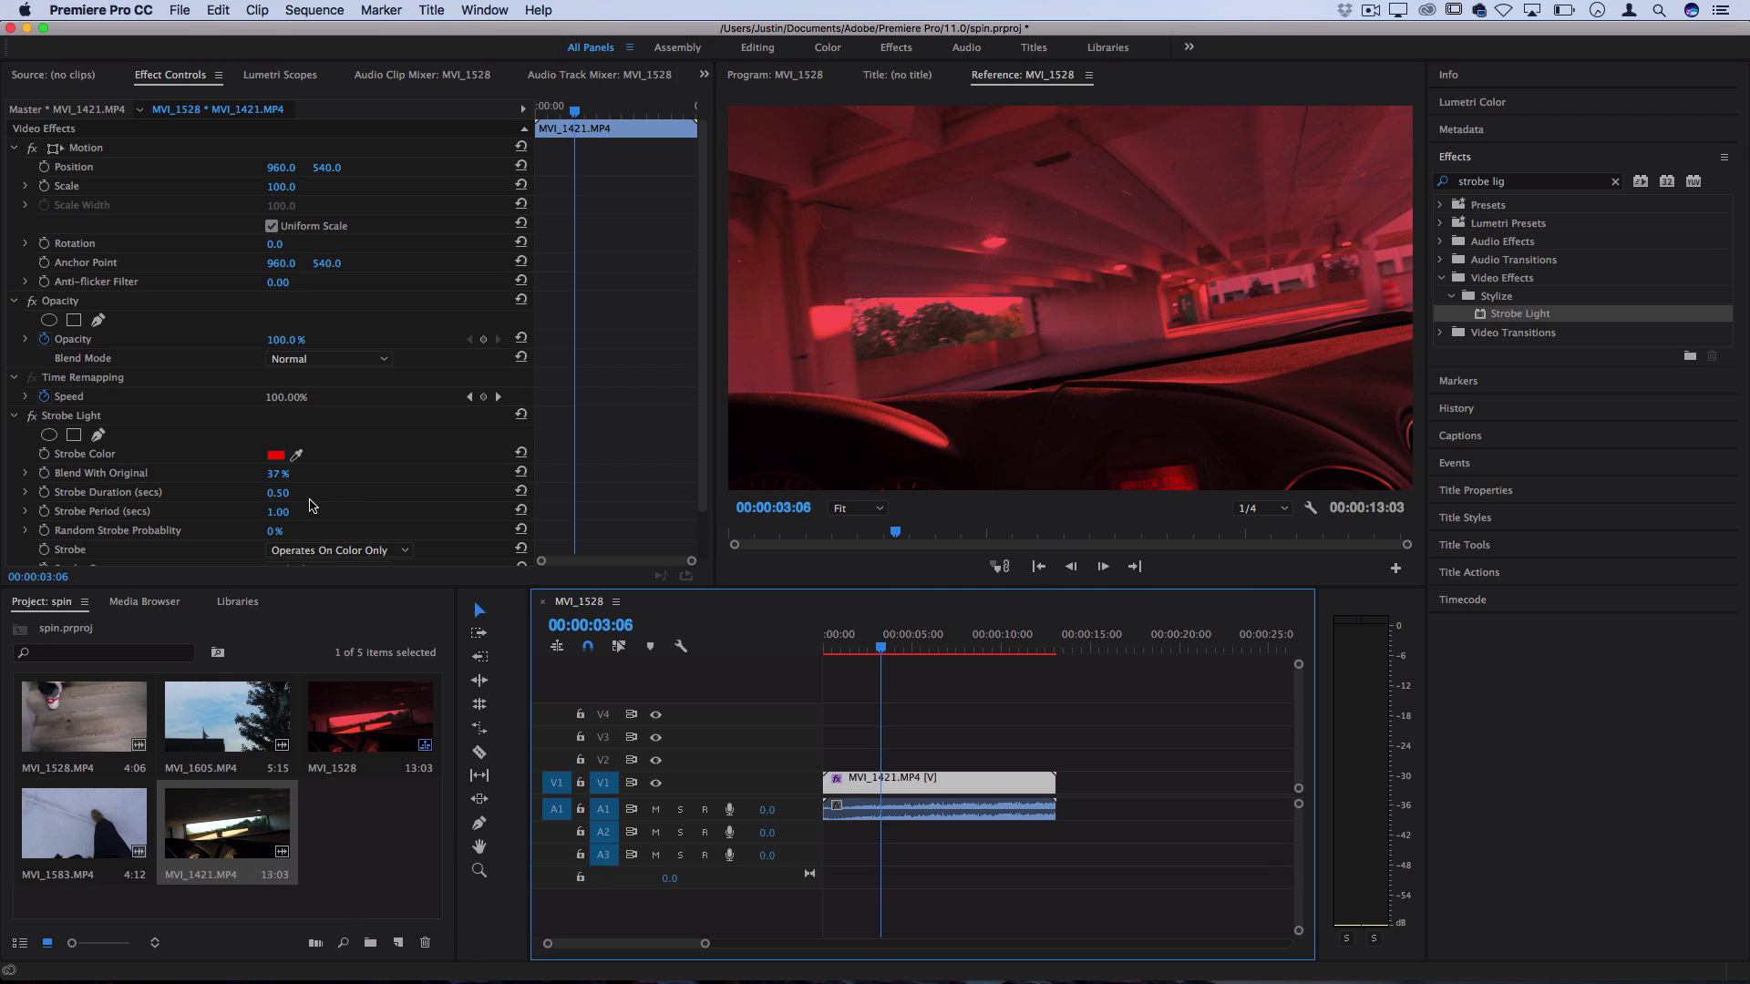
{"action": "scroll", "coordinate": [301, 502], "scroll_direction": "down", "scroll_amount": 1}
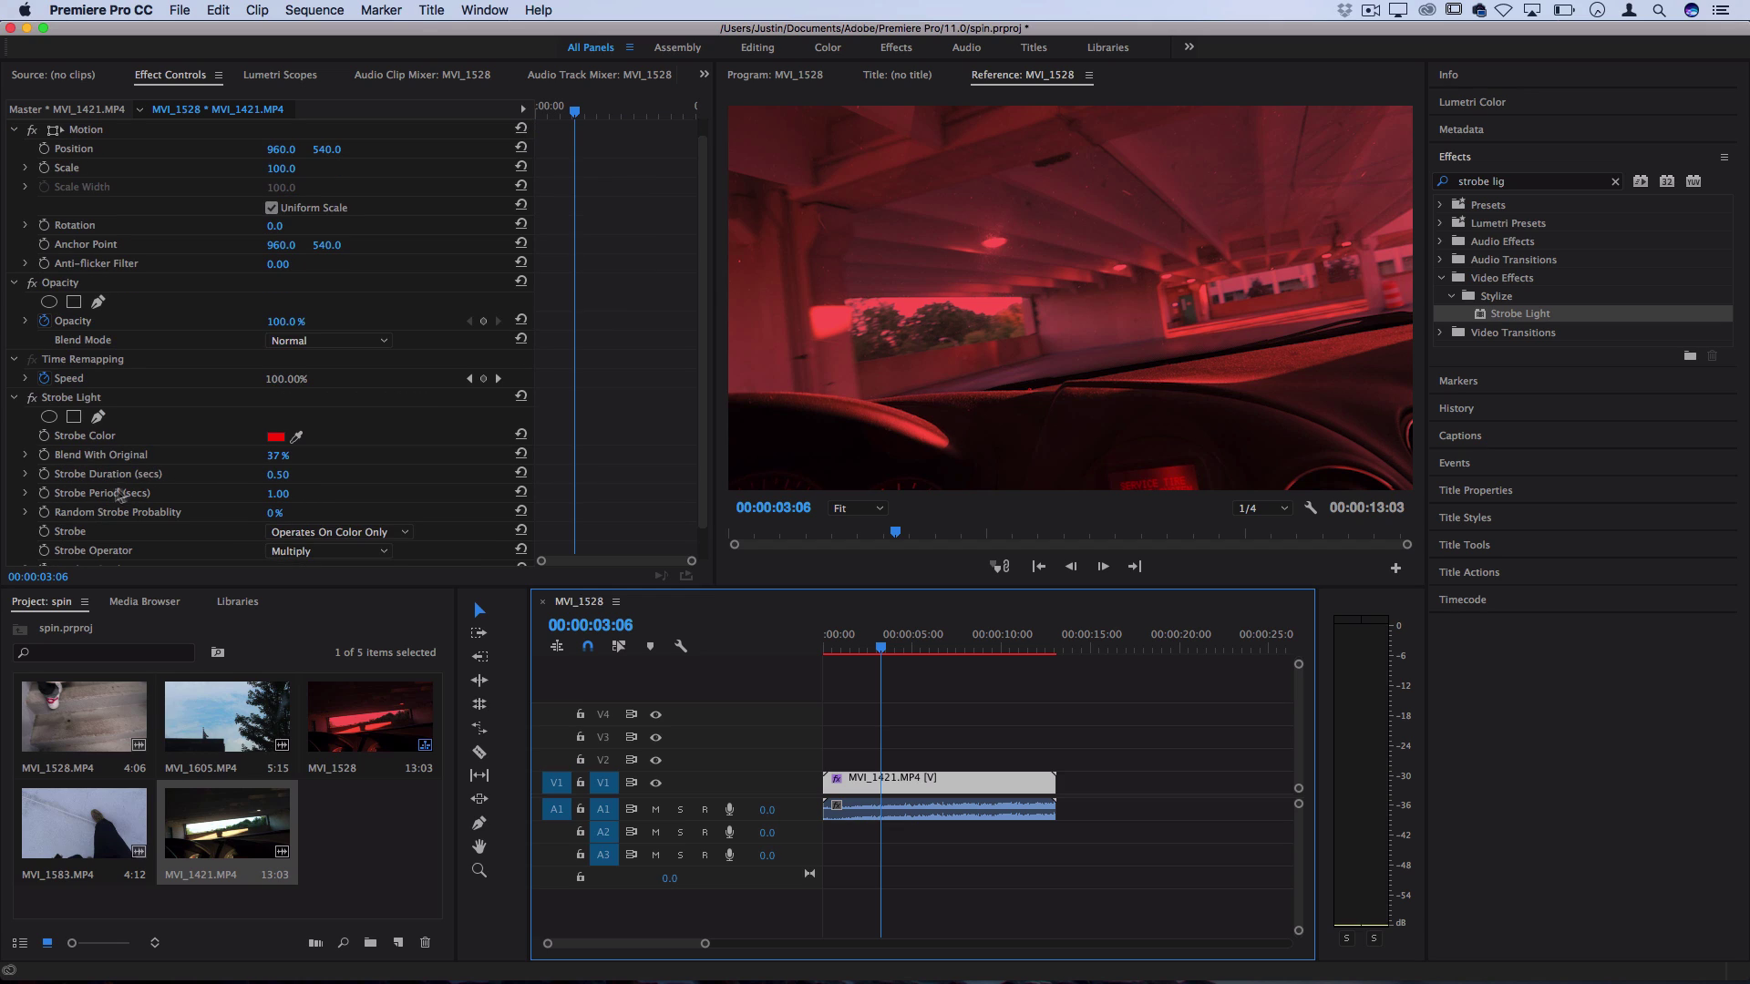
{"action": "left_click", "coordinate": [278, 475]}
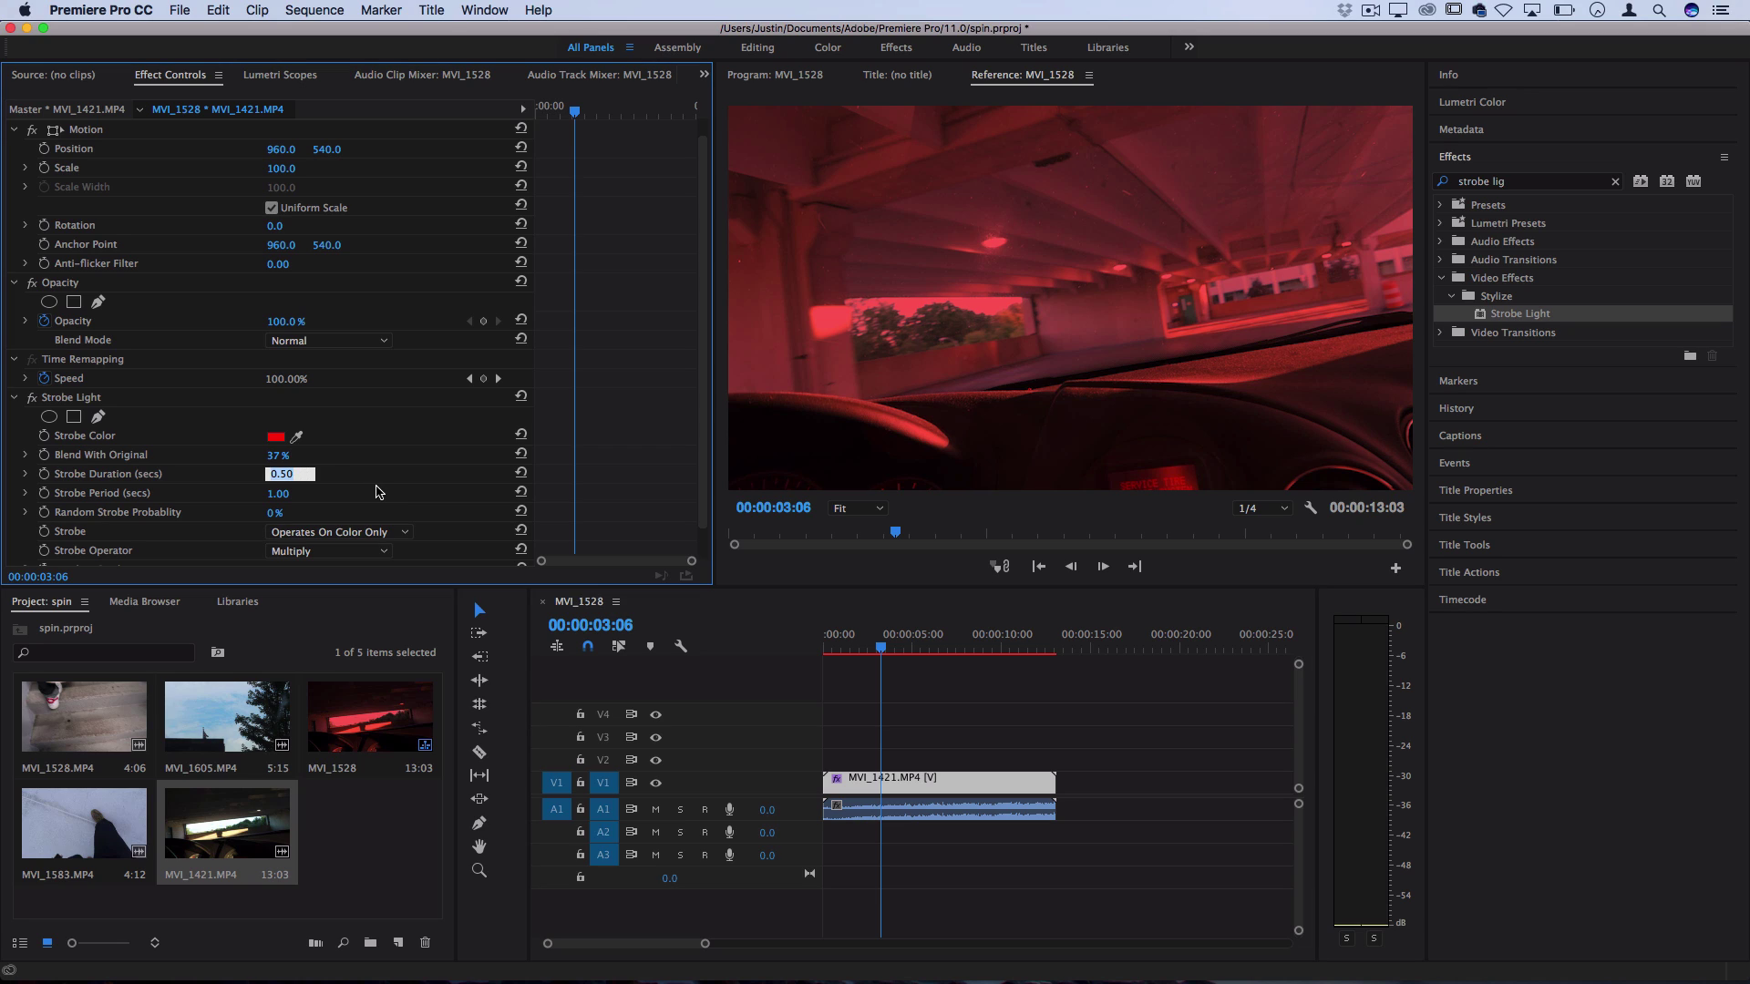
{"action": "type", "text": ".1"}
{"action": "key", "text": "Return"}
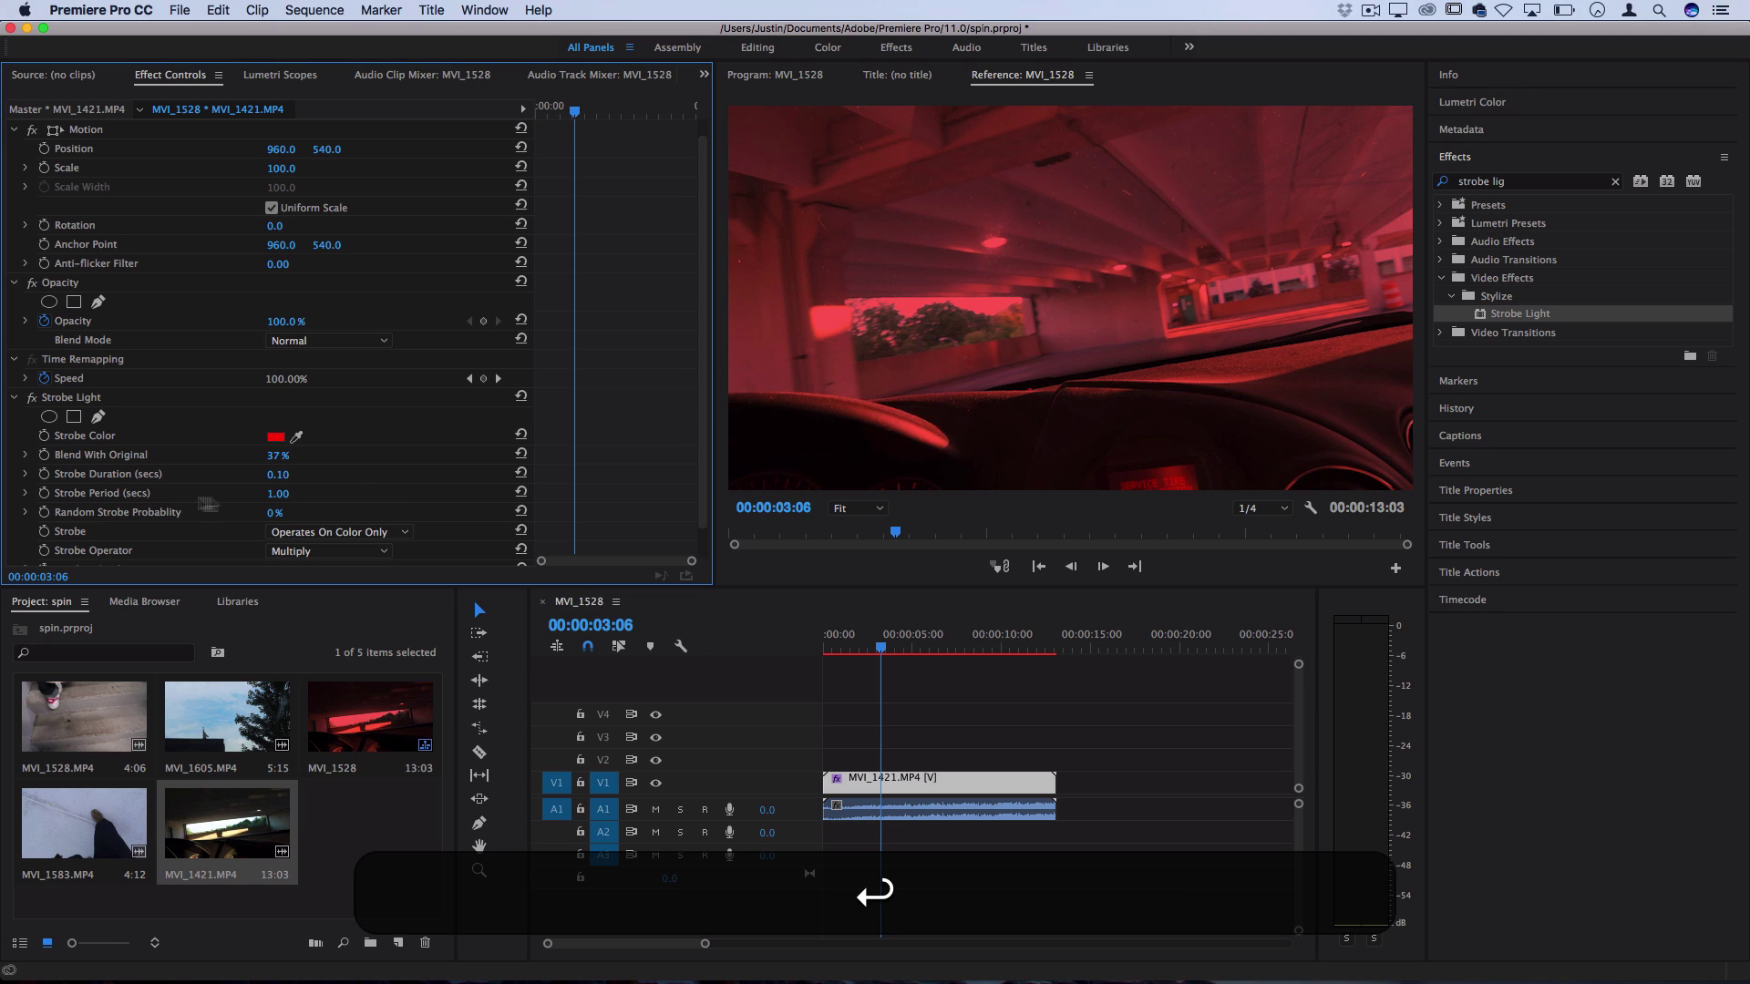
{"action": "left_click", "coordinate": [278, 493]}
{"action": "type", "text": ".2"}
{"action": "key", "text": "Return"}
{"action": "key", "text": "Home"}
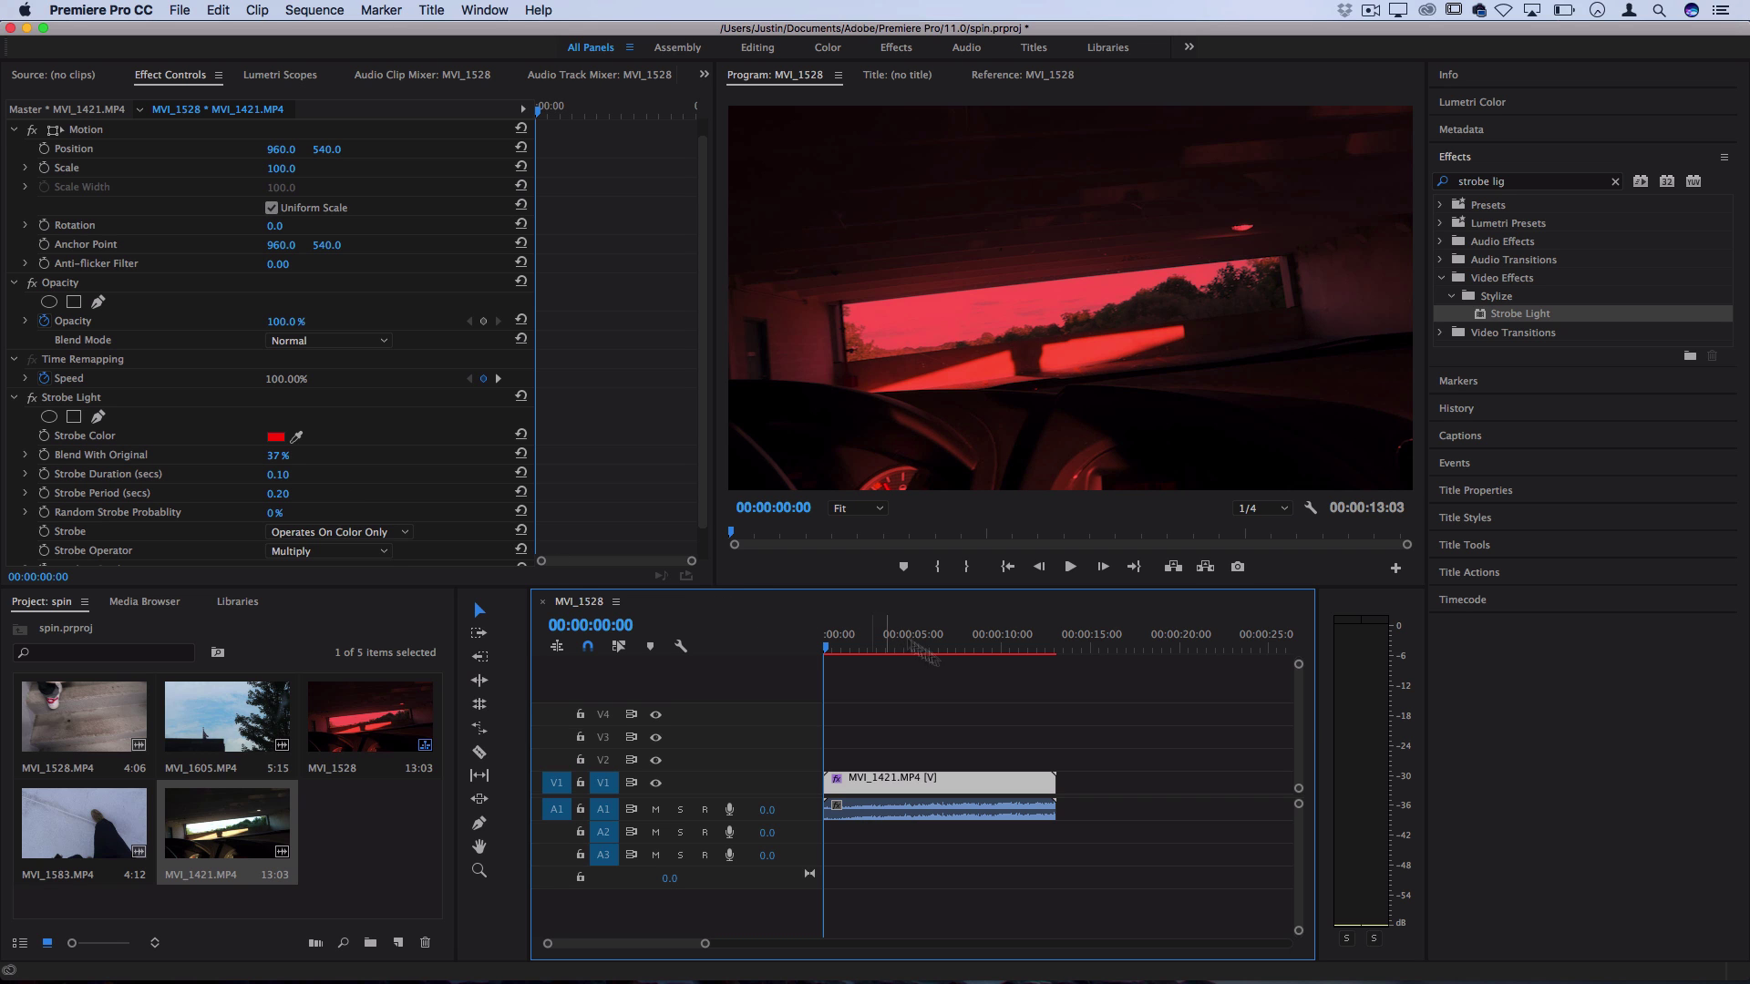
Preview the faster strobe flashes from the sequence start
{"action": "left_click", "coordinate": [837, 694]}
{"action": "key", "text": "space"}
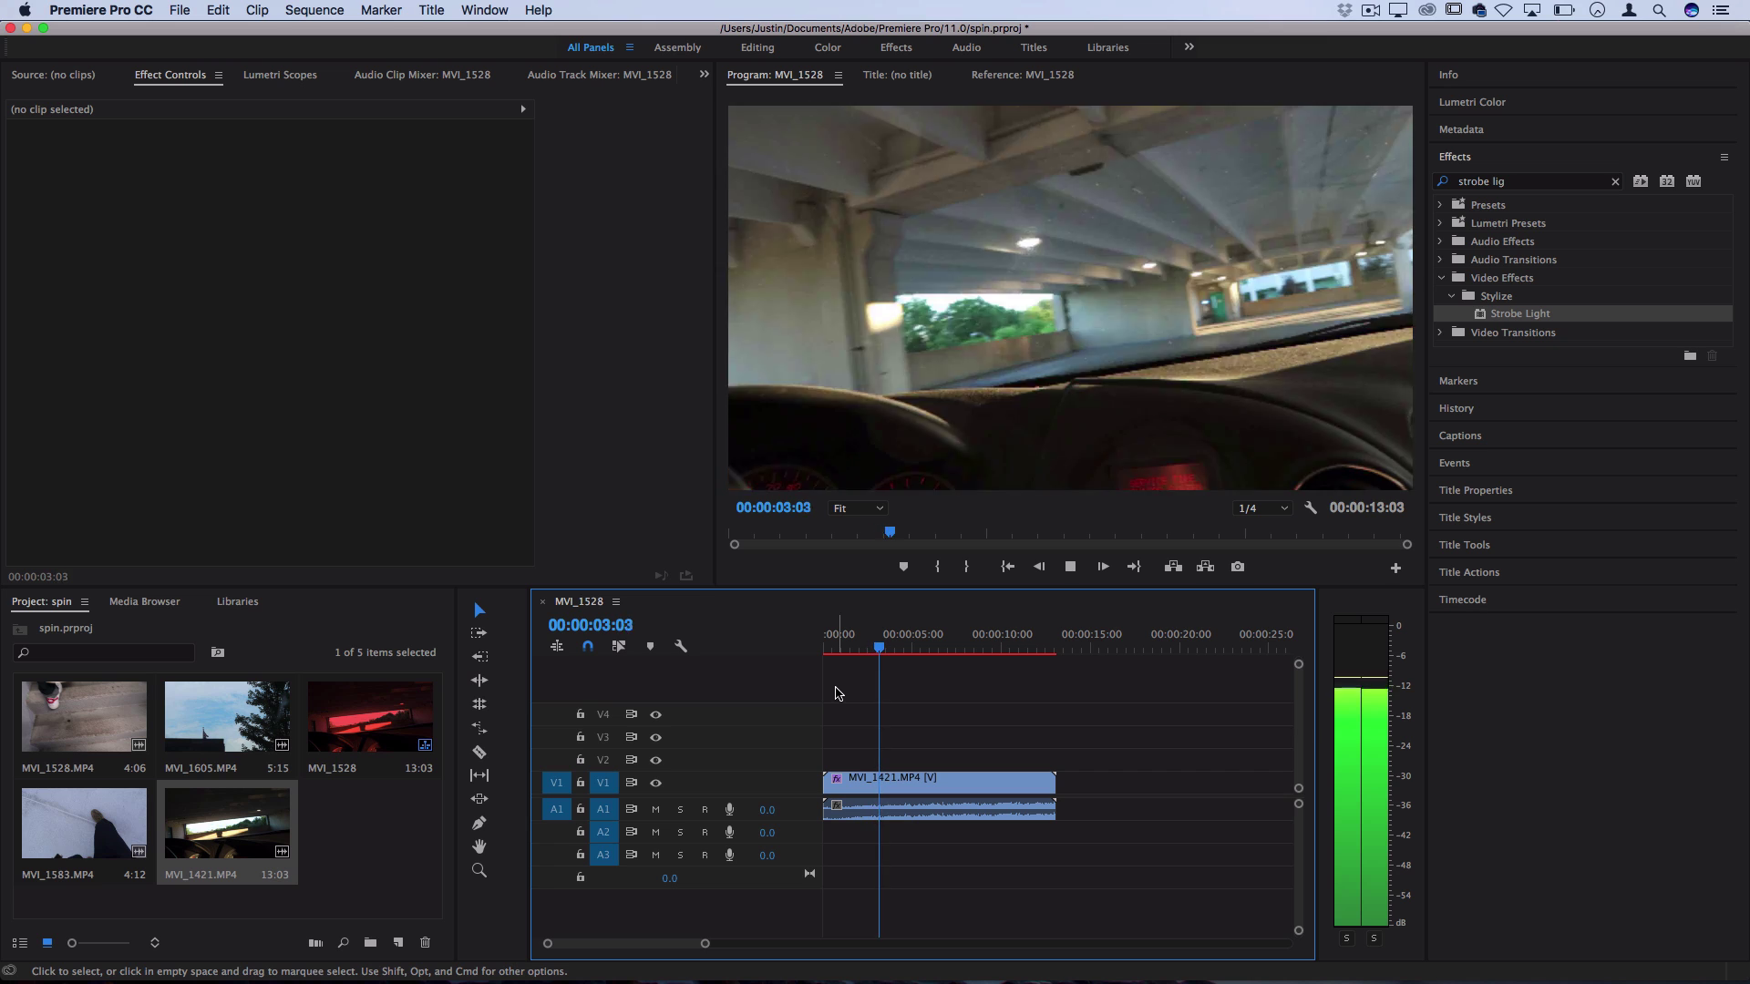
{"action": "key", "text": "space"}
{"action": "key", "text": "Home"}
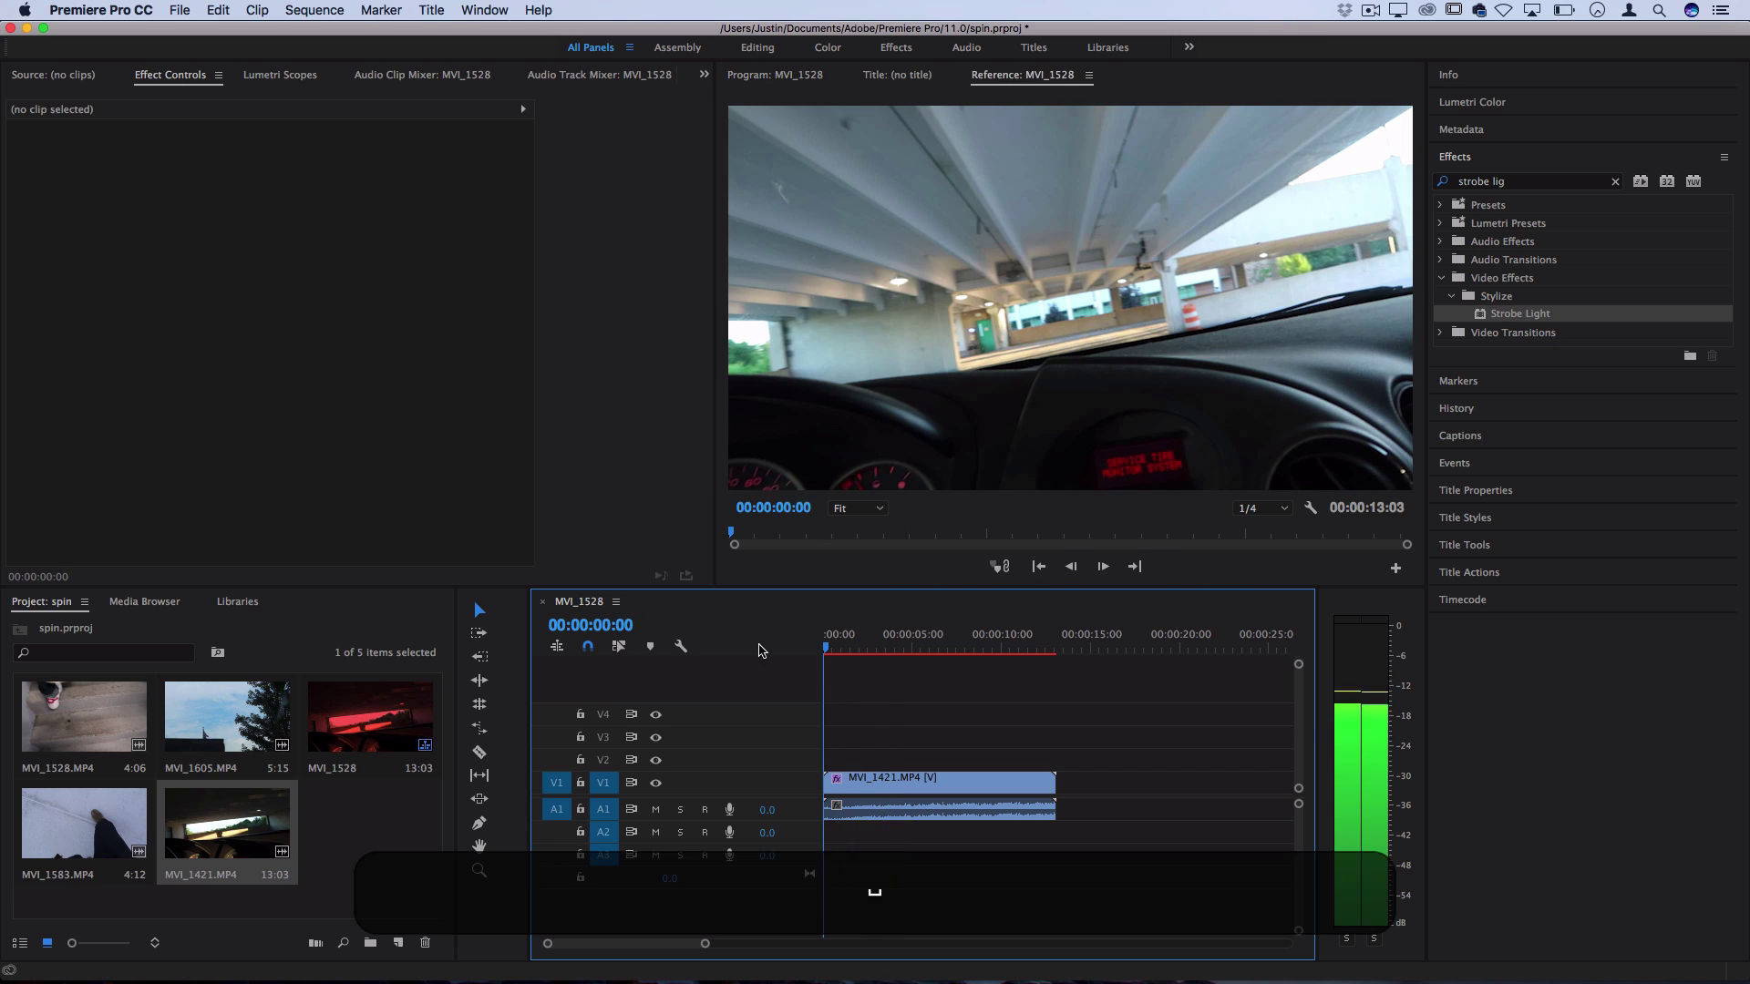
On MVI_1421, make the strobe turn the layer transparent and lower Blend With Original to 0%
{"action": "left_click", "coordinate": [864, 801]}
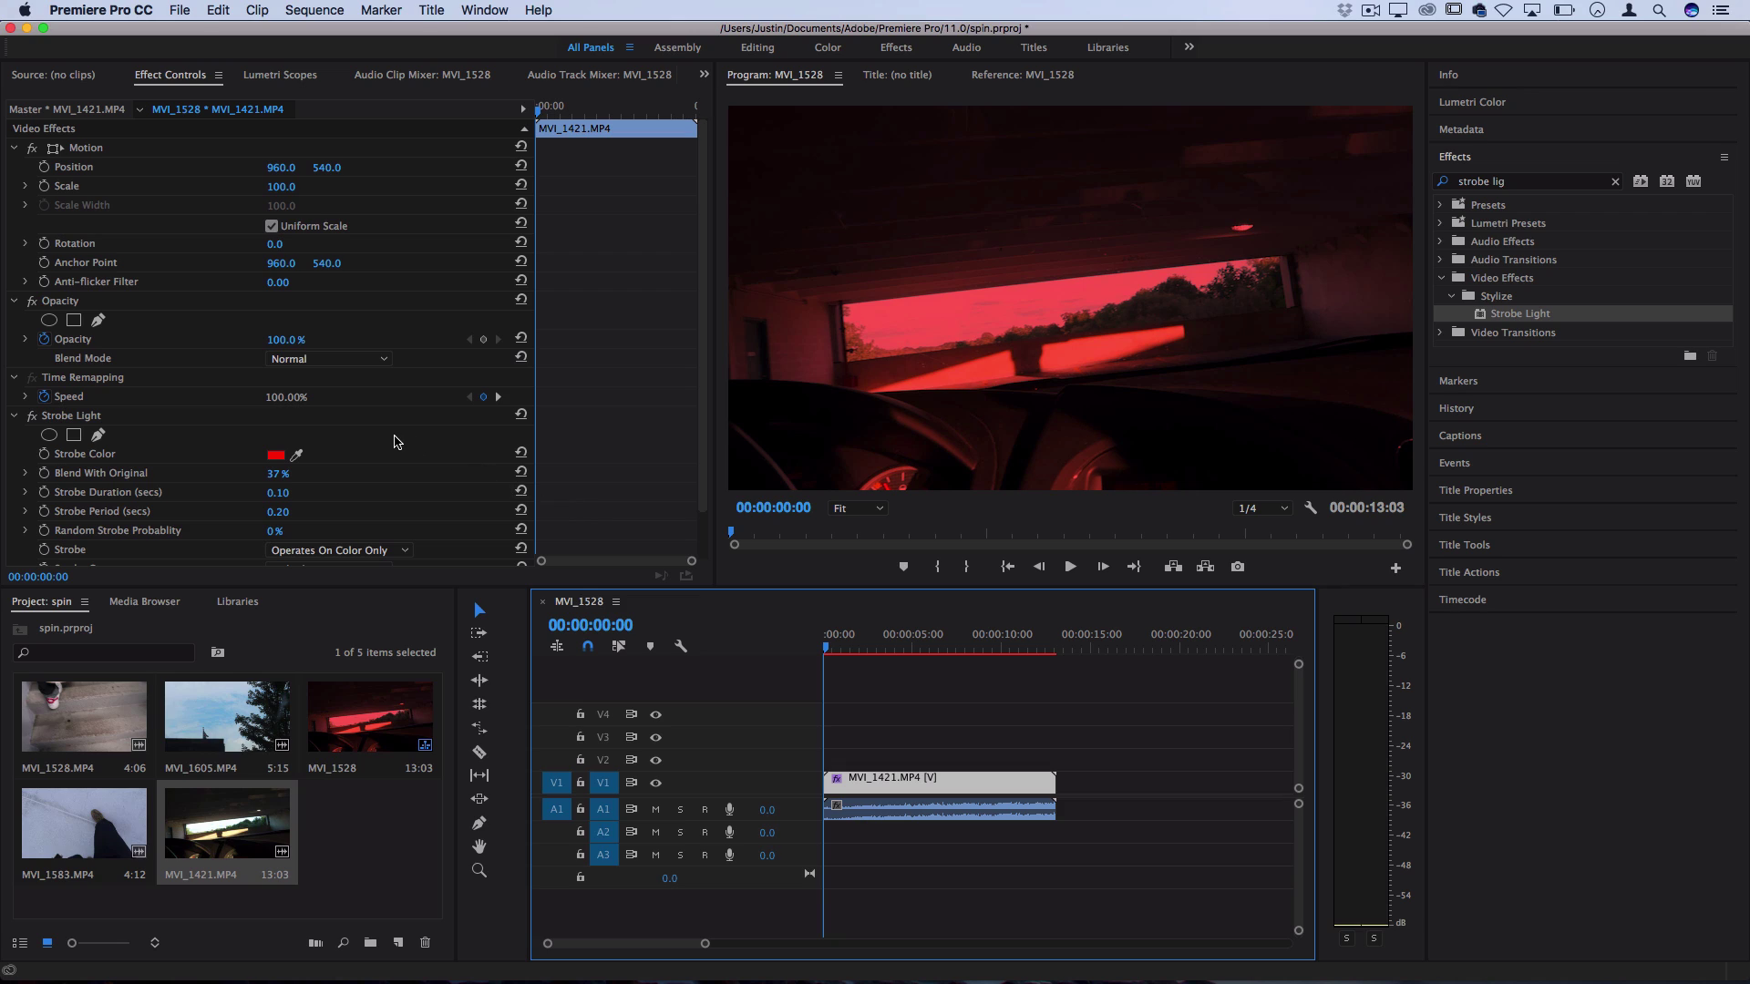
{"action": "scroll", "coordinate": [396, 442], "scroll_direction": "down", "scroll_amount": 2}
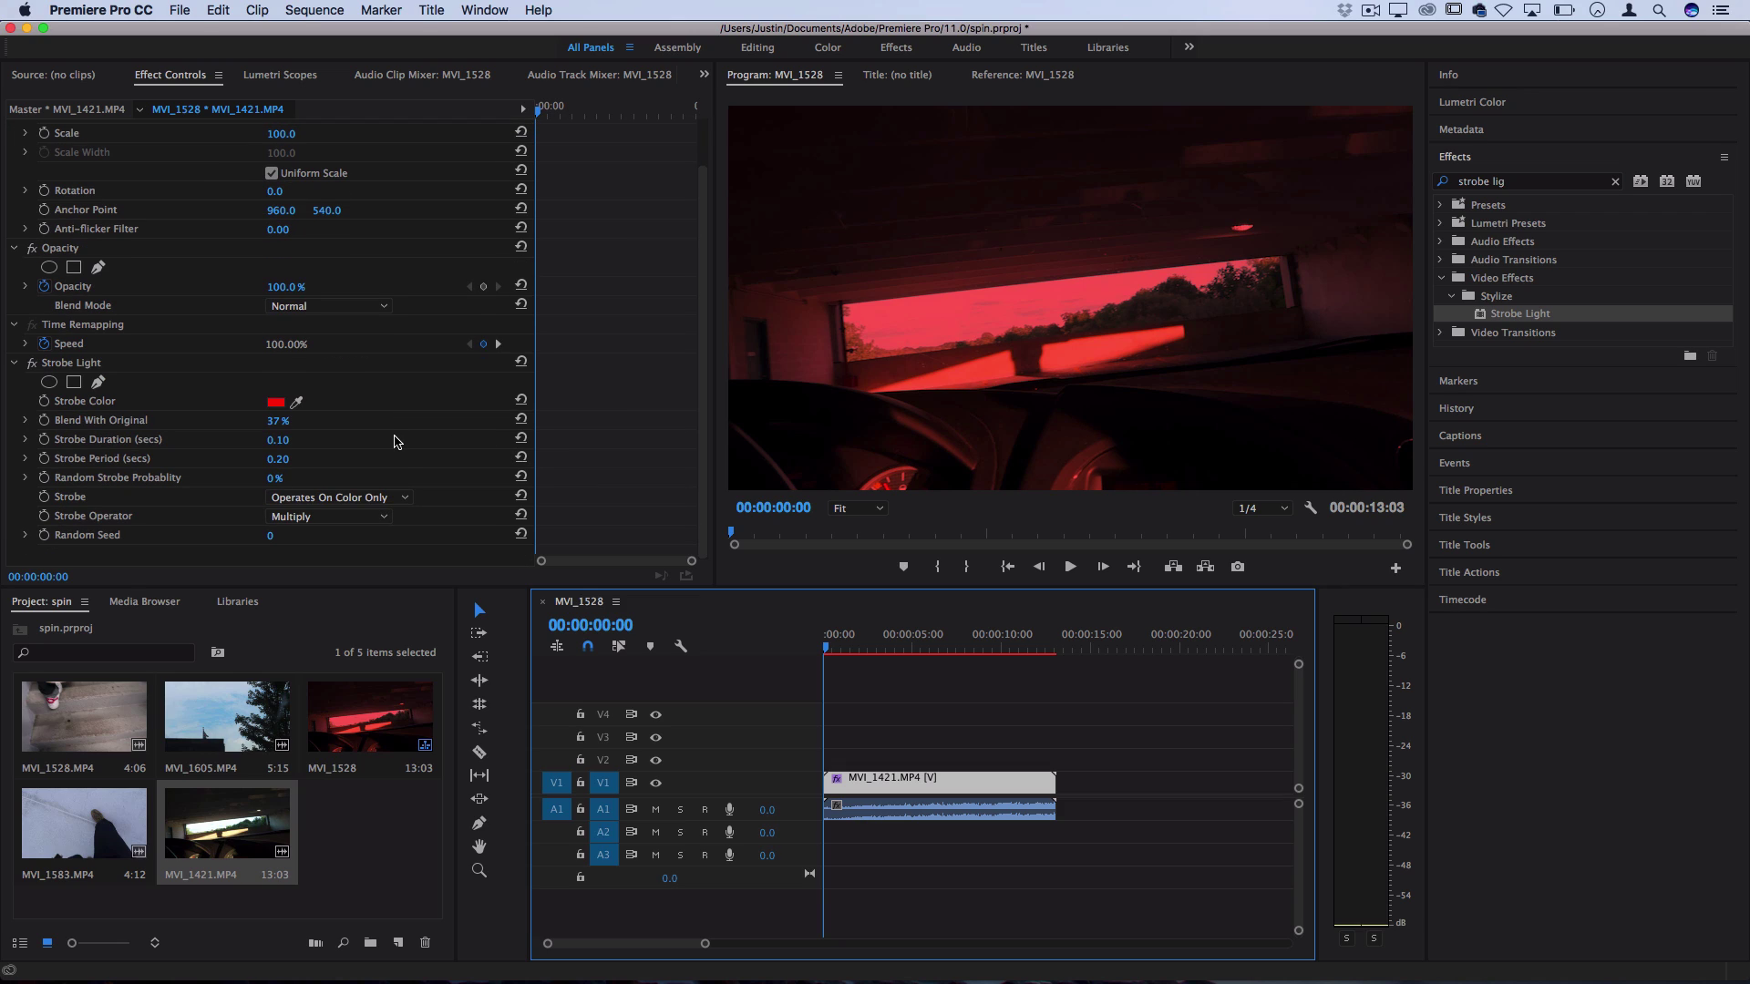
{"action": "left_click", "coordinate": [328, 498]}
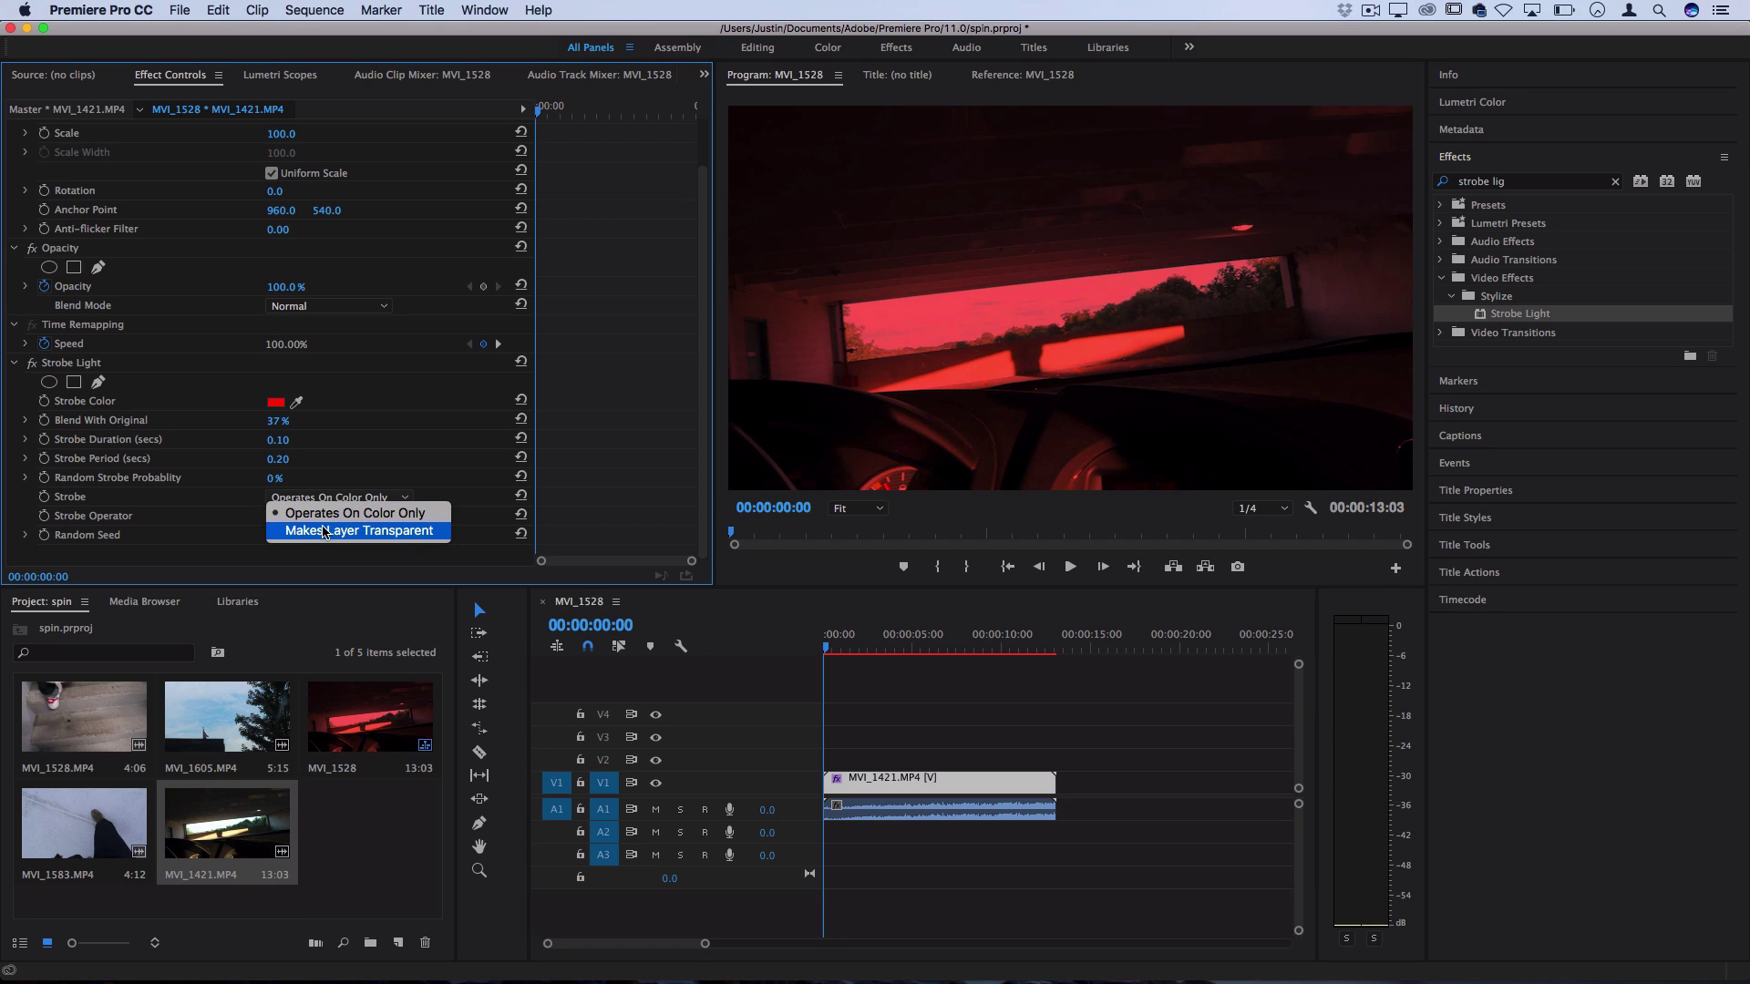
{"action": "key", "text": "Escape"}
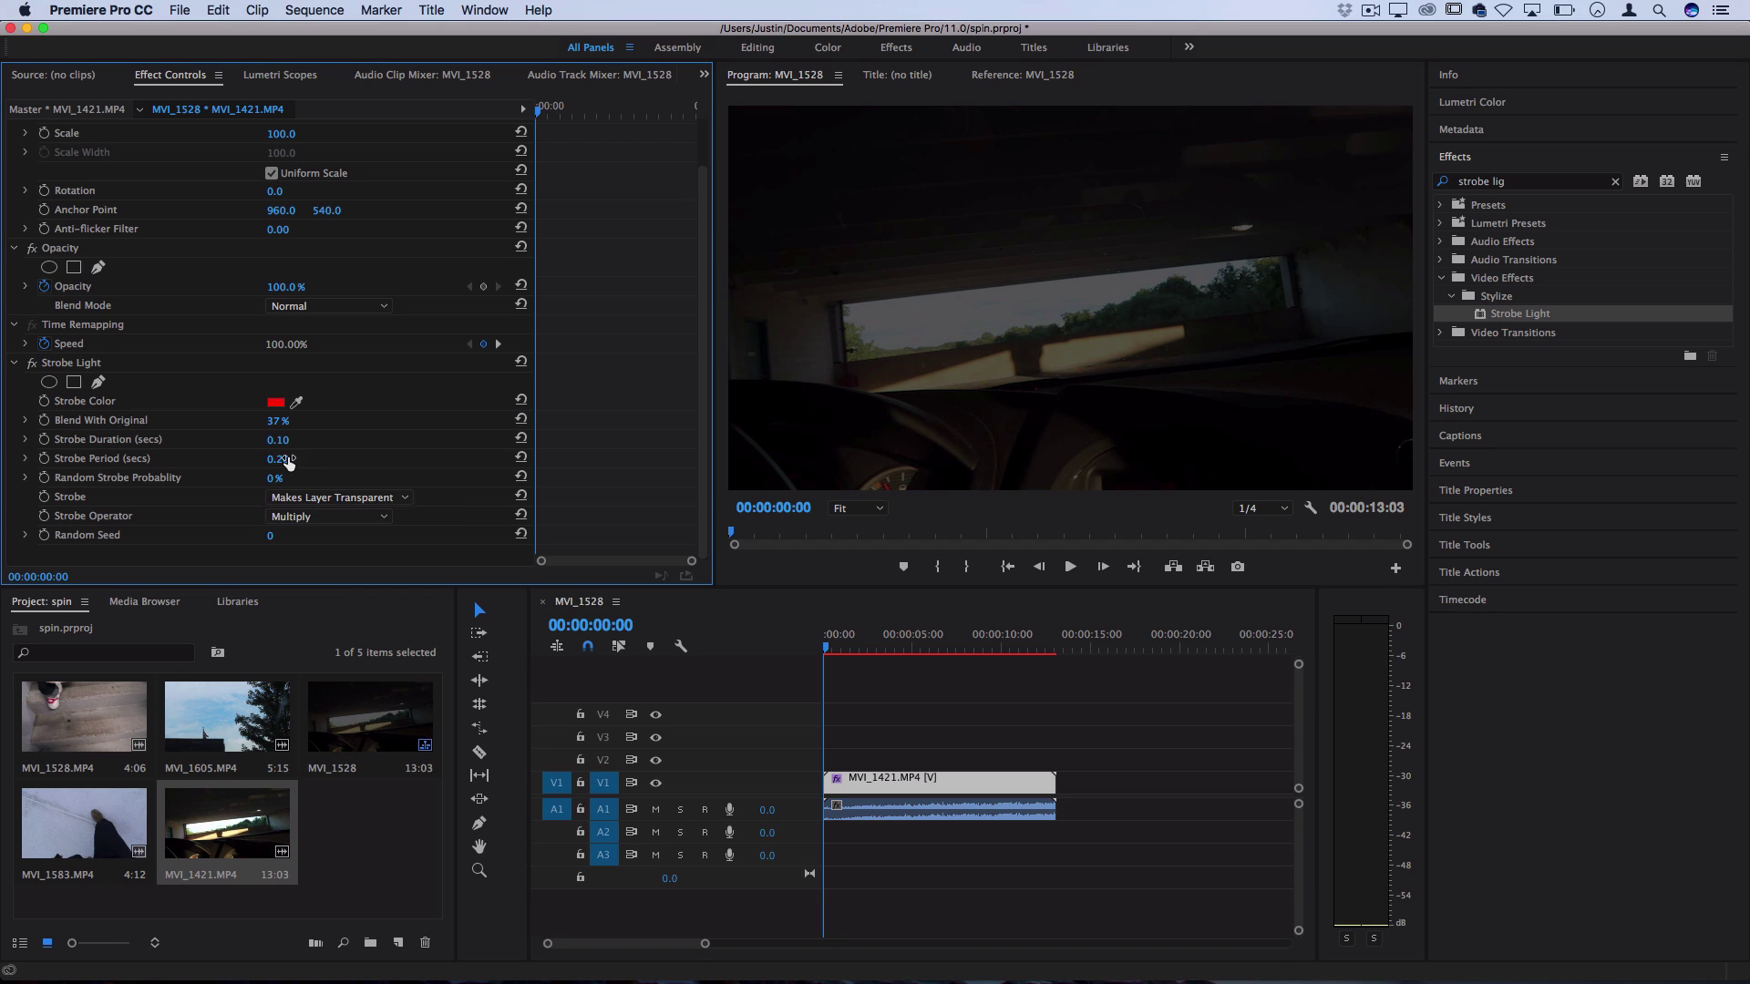
{"action": "left_click_drag", "start_coordinate": [276, 421], "coordinate": [290, 422]}
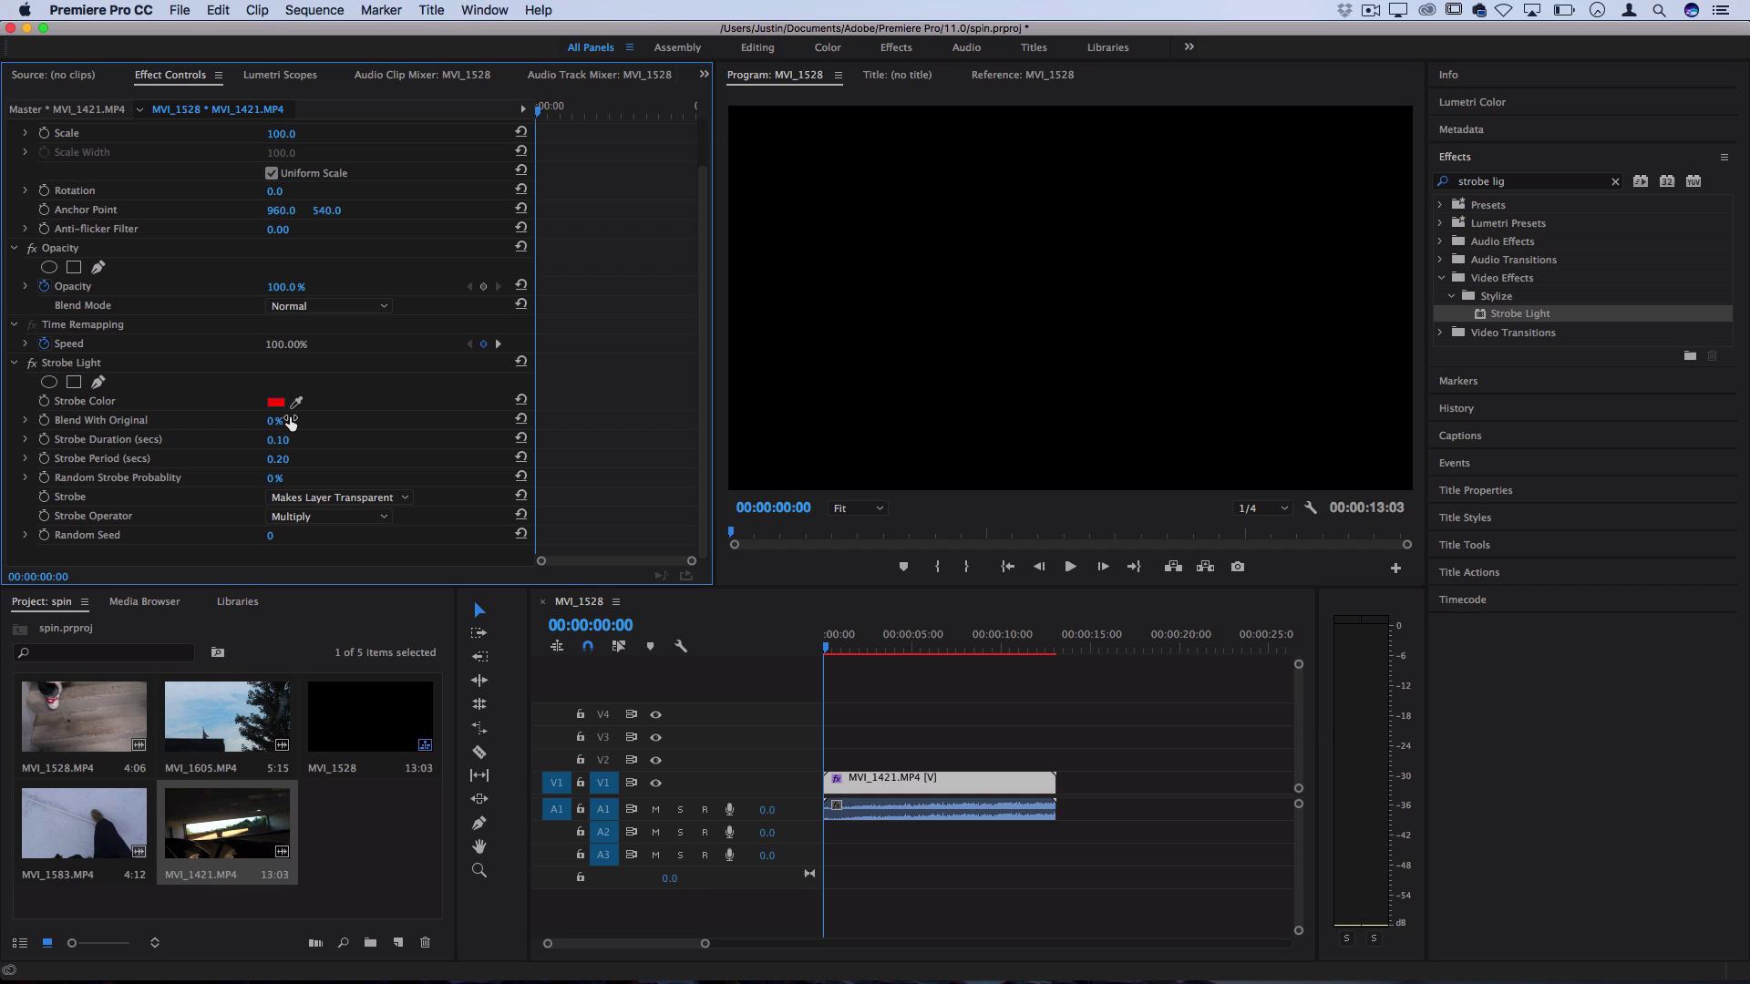
Play back the black strobe flashes, then select MVI_1583 in the Project panel
{"action": "left_click", "coordinate": [893, 706]}
{"action": "key", "text": "space"}
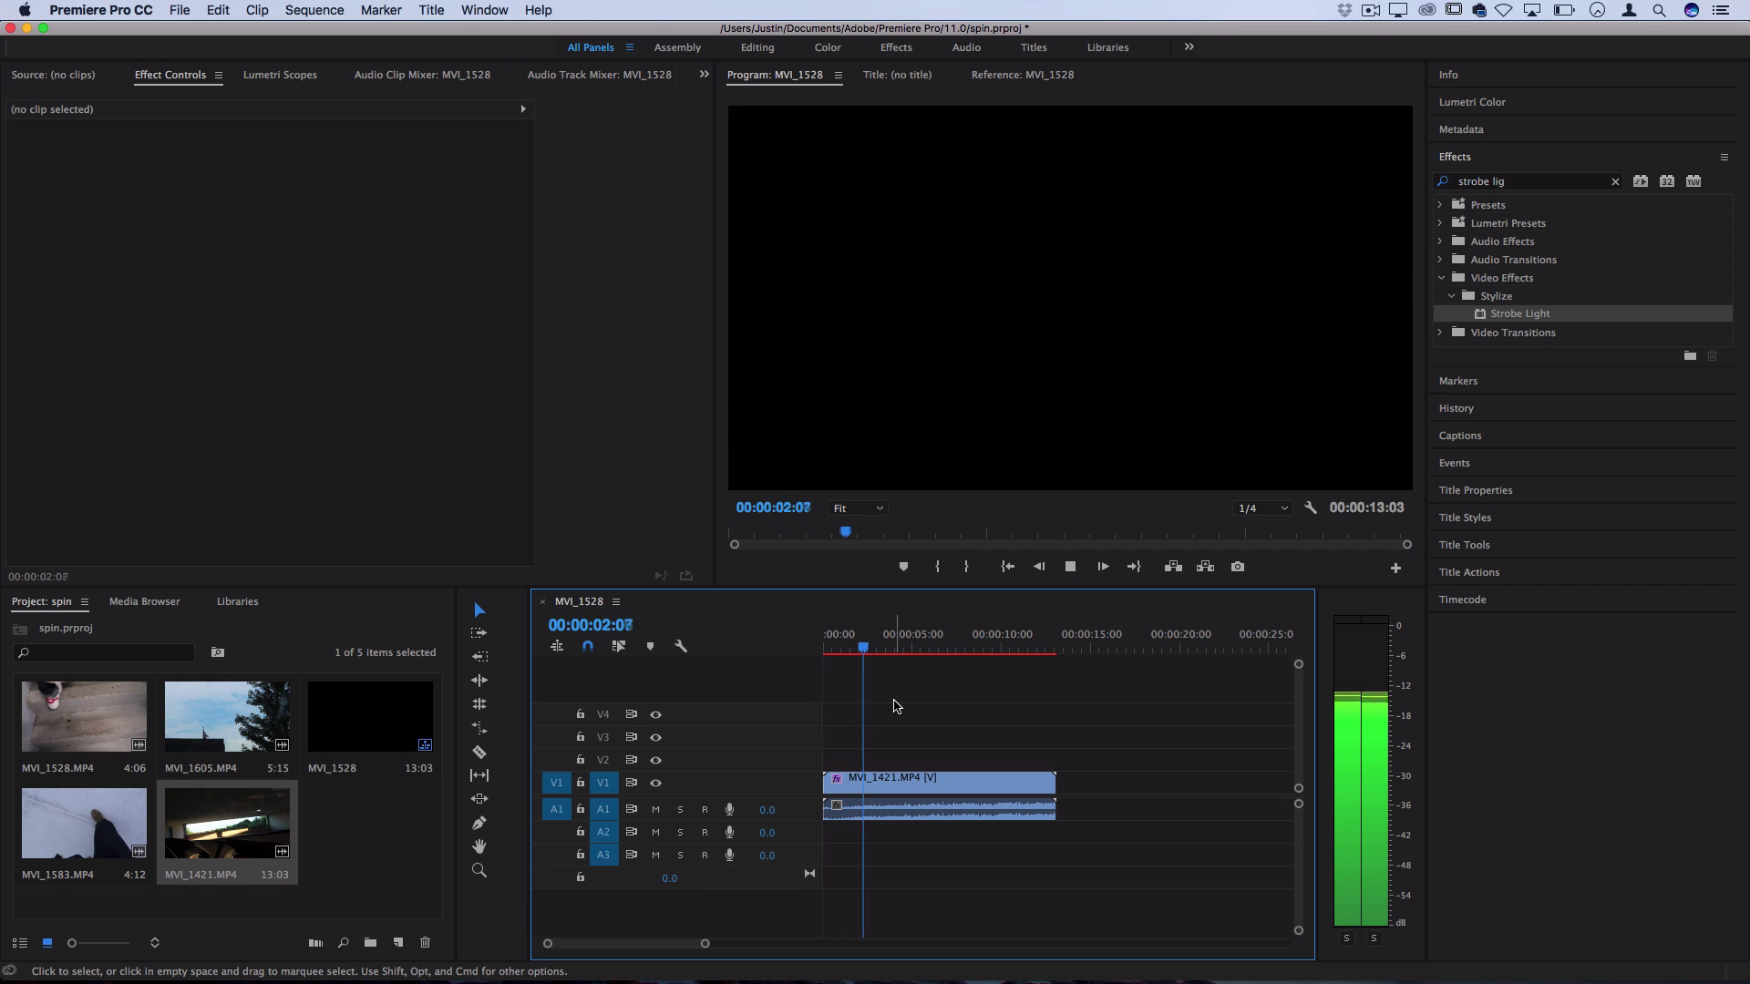
{"action": "key", "text": "space"}
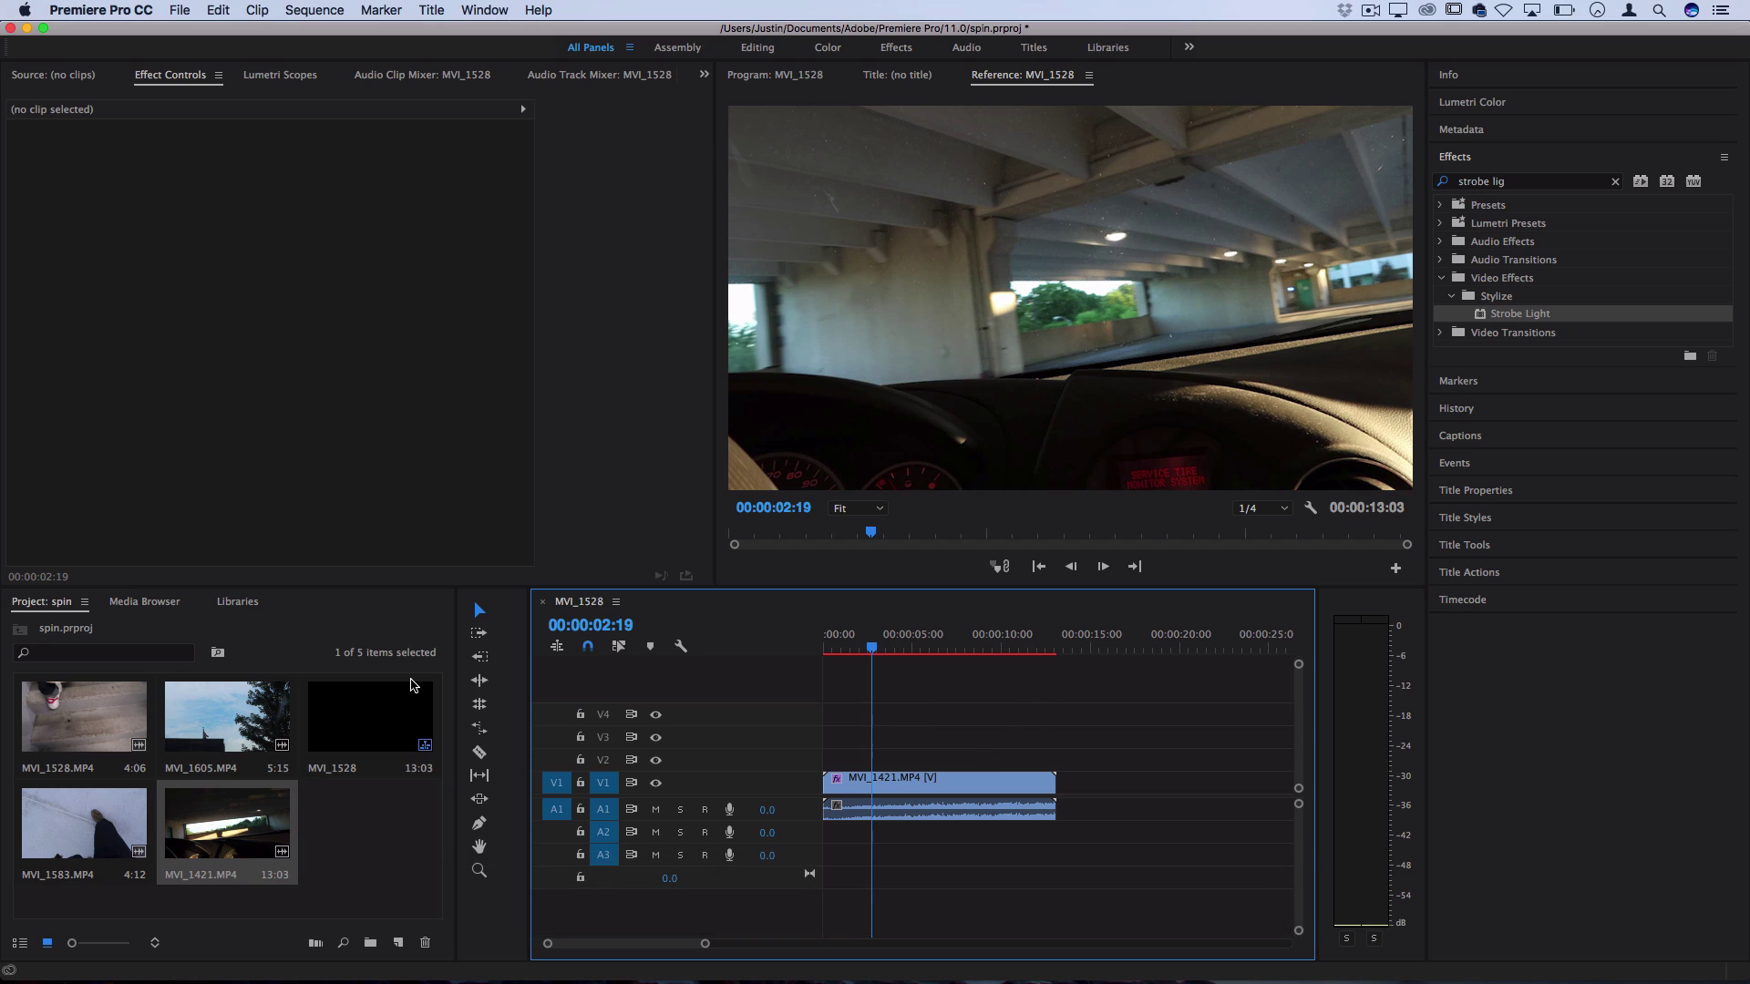
{"action": "left_click", "coordinate": [46, 799]}
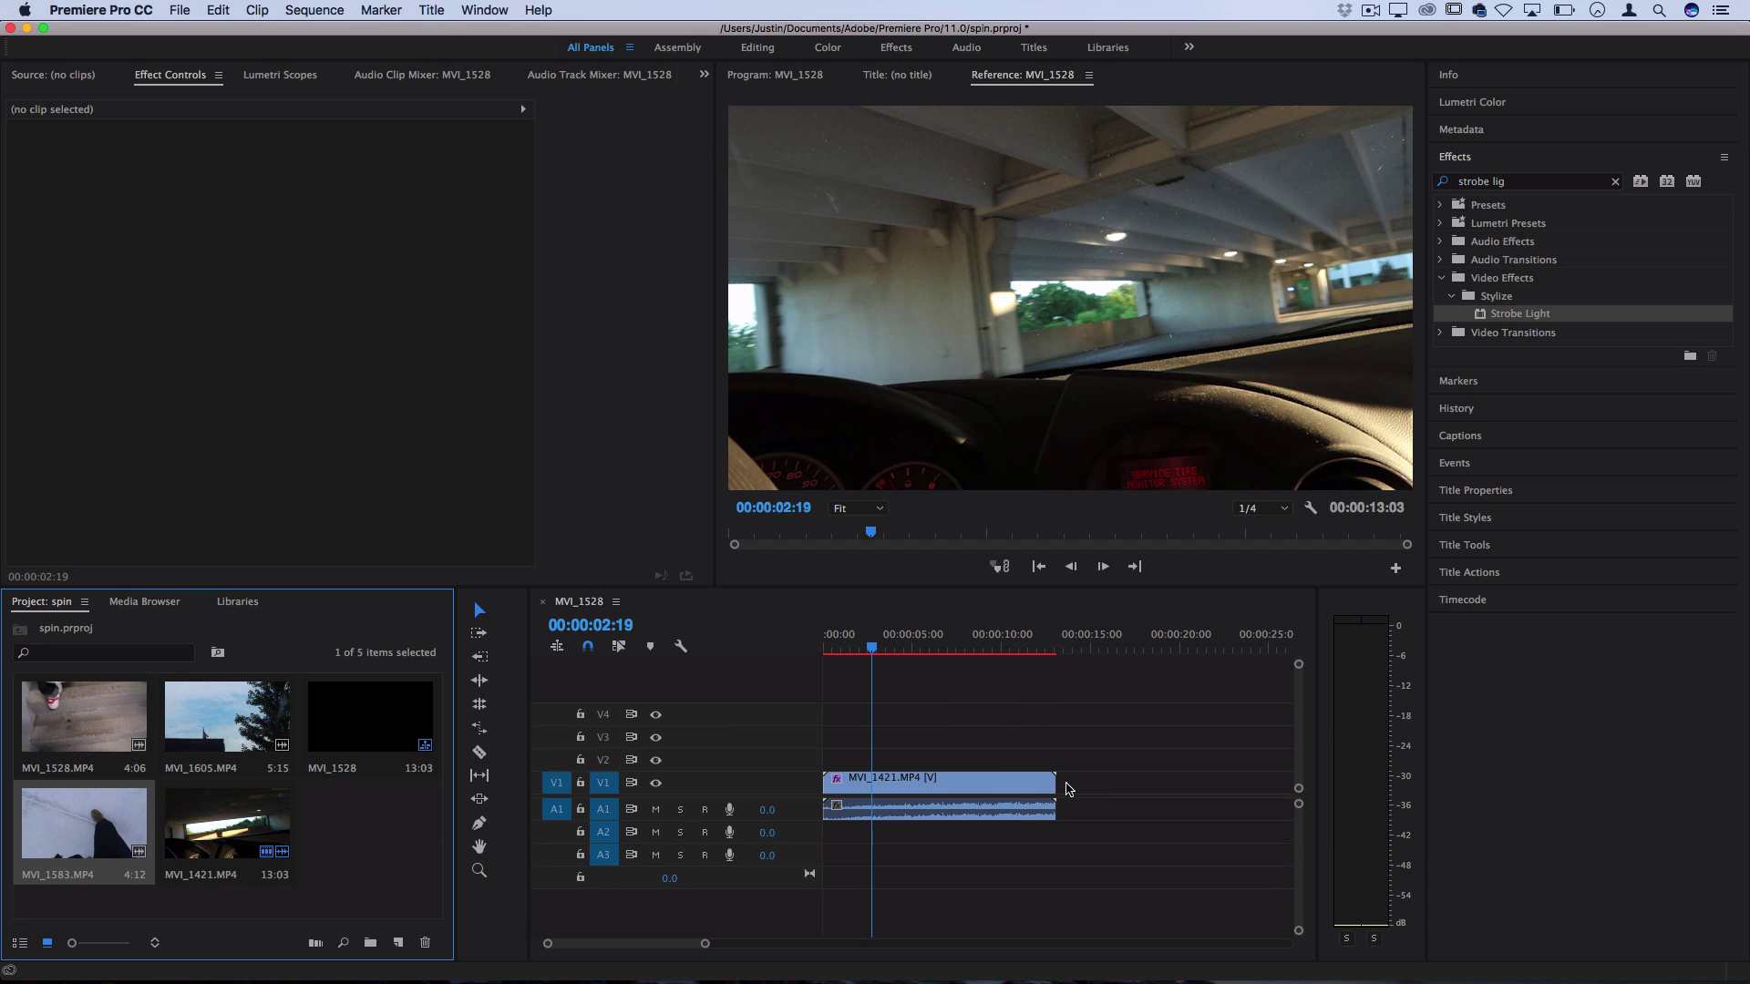
Place MVI_1583.MP4 on V1 below MVI_1421 and slide it left to overlap MVI_1421's end
{"action": "left_click_drag", "start_coordinate": [102, 838], "coordinate": [307, 797]}
{"action": "left_click_drag", "start_coordinate": [100, 815], "coordinate": [1006, 841]}
{"action": "left_click_drag", "start_coordinate": [1114, 785], "coordinate": [1069, 790]}
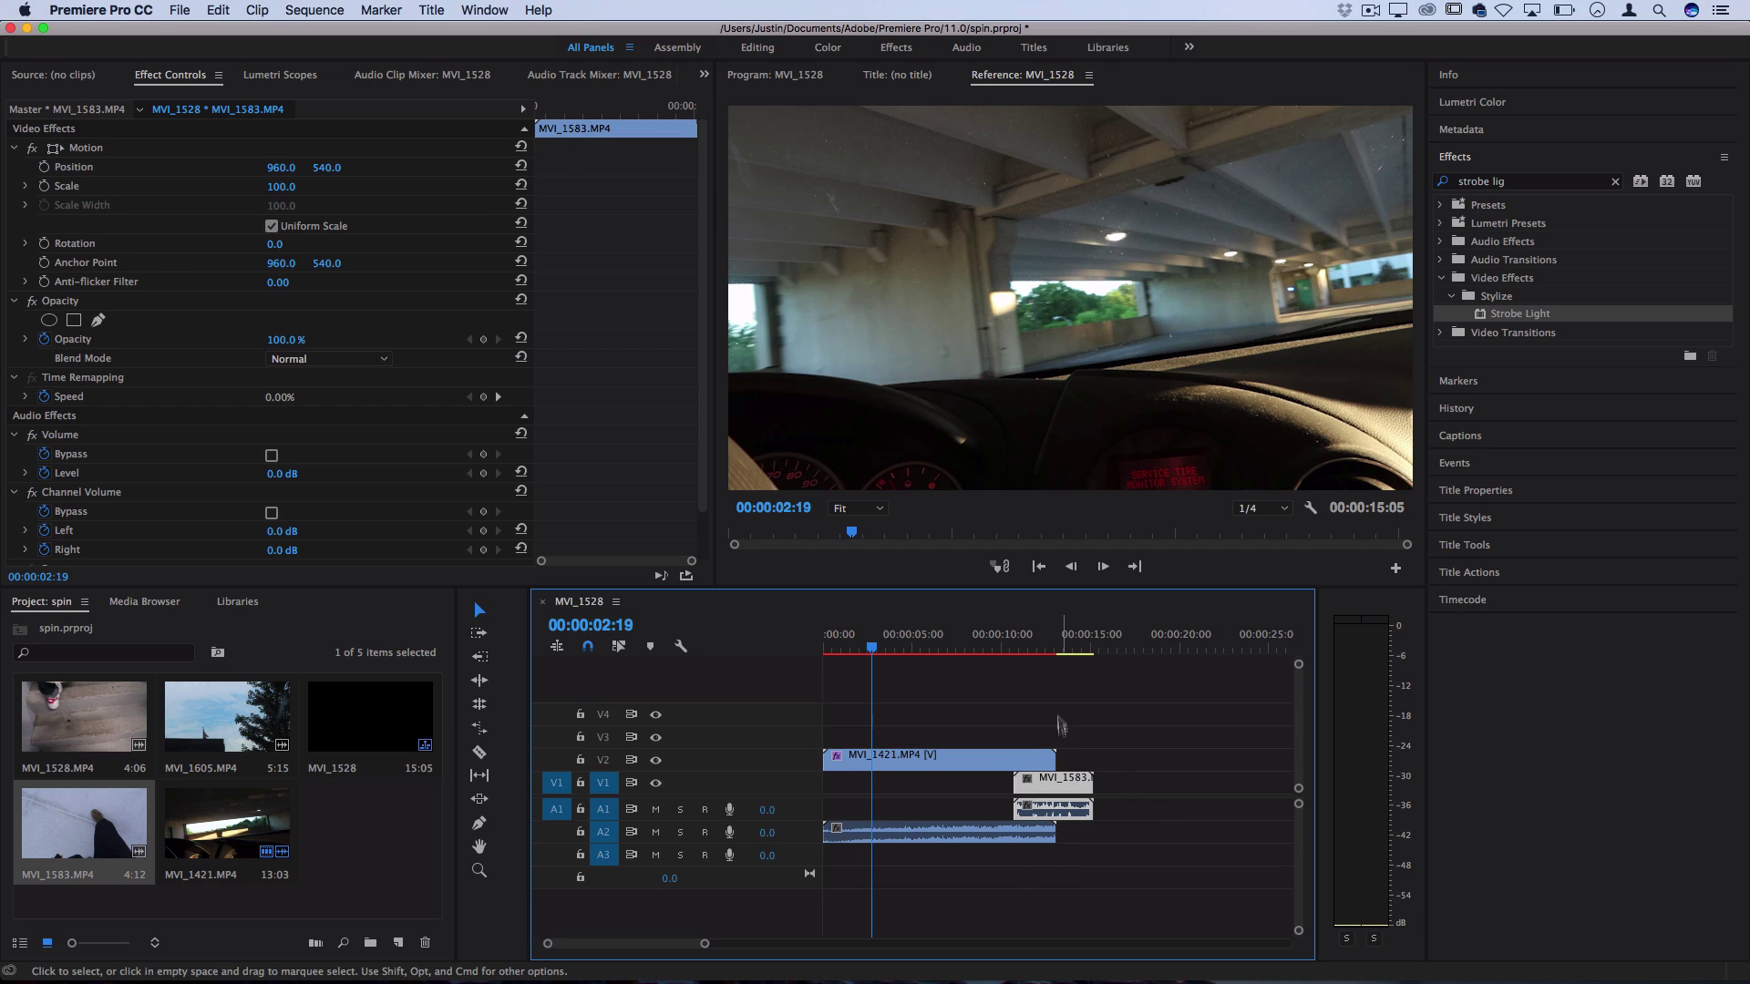
{"action": "left_click", "coordinate": [1007, 649]}
{"action": "key", "text": "space"}
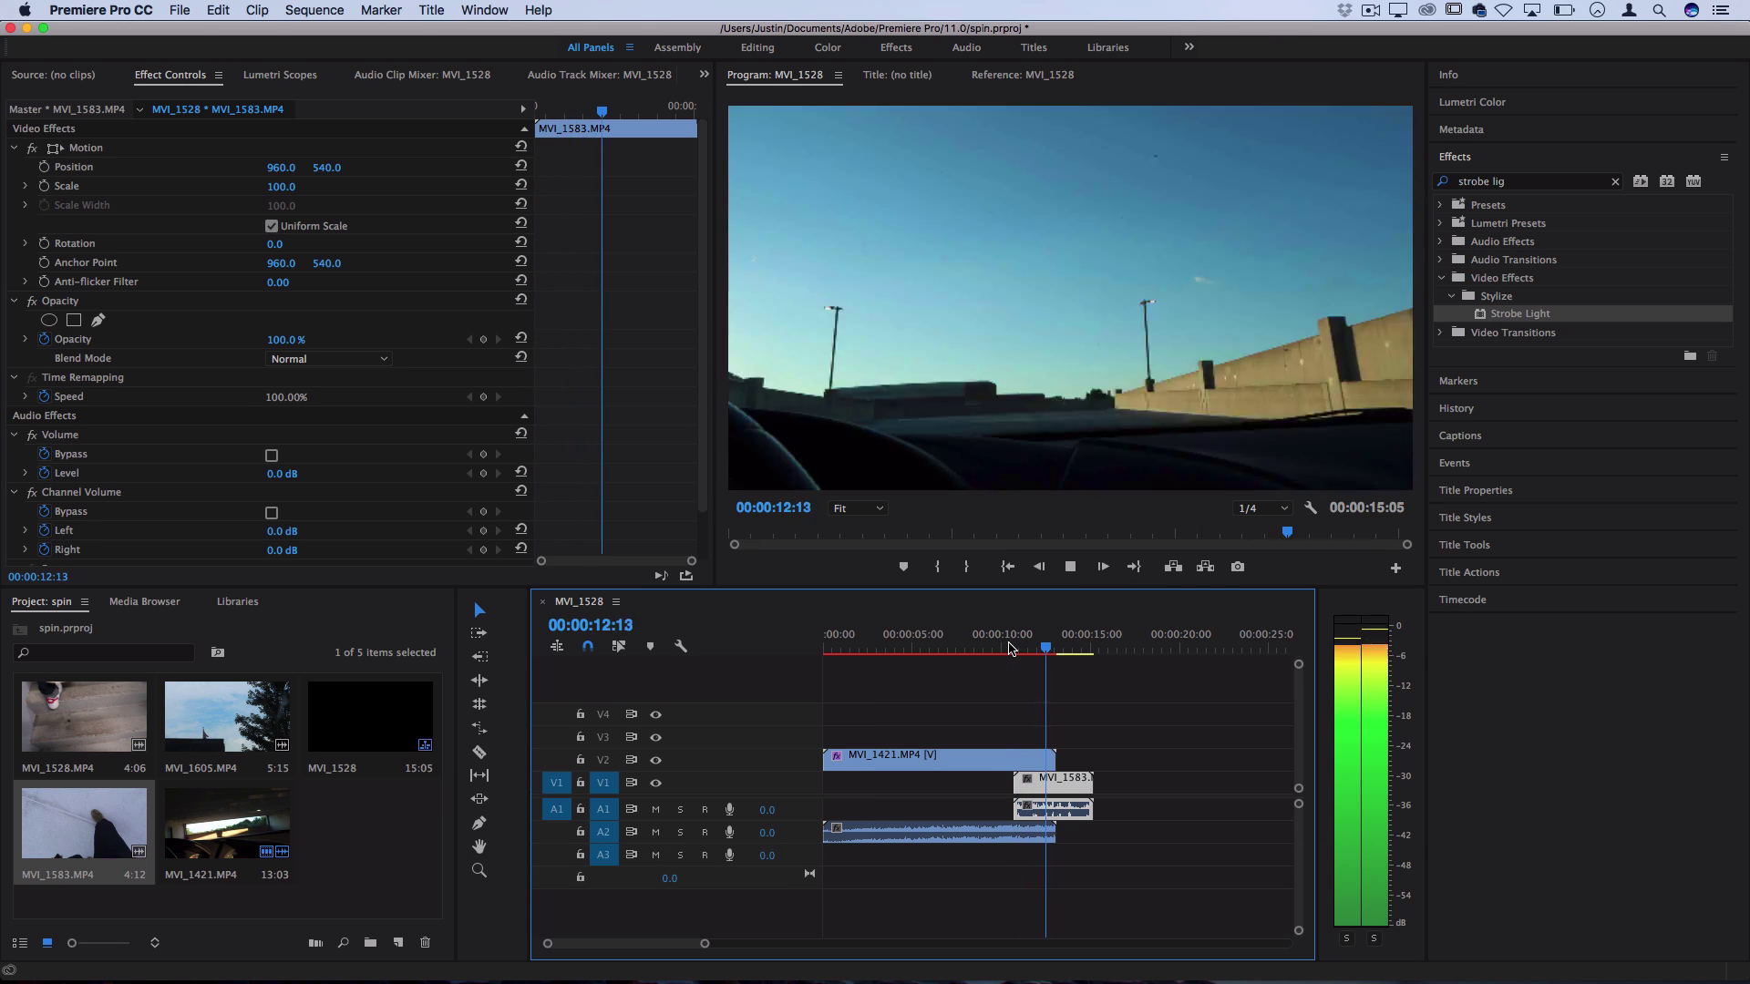
{"action": "key", "text": "space"}
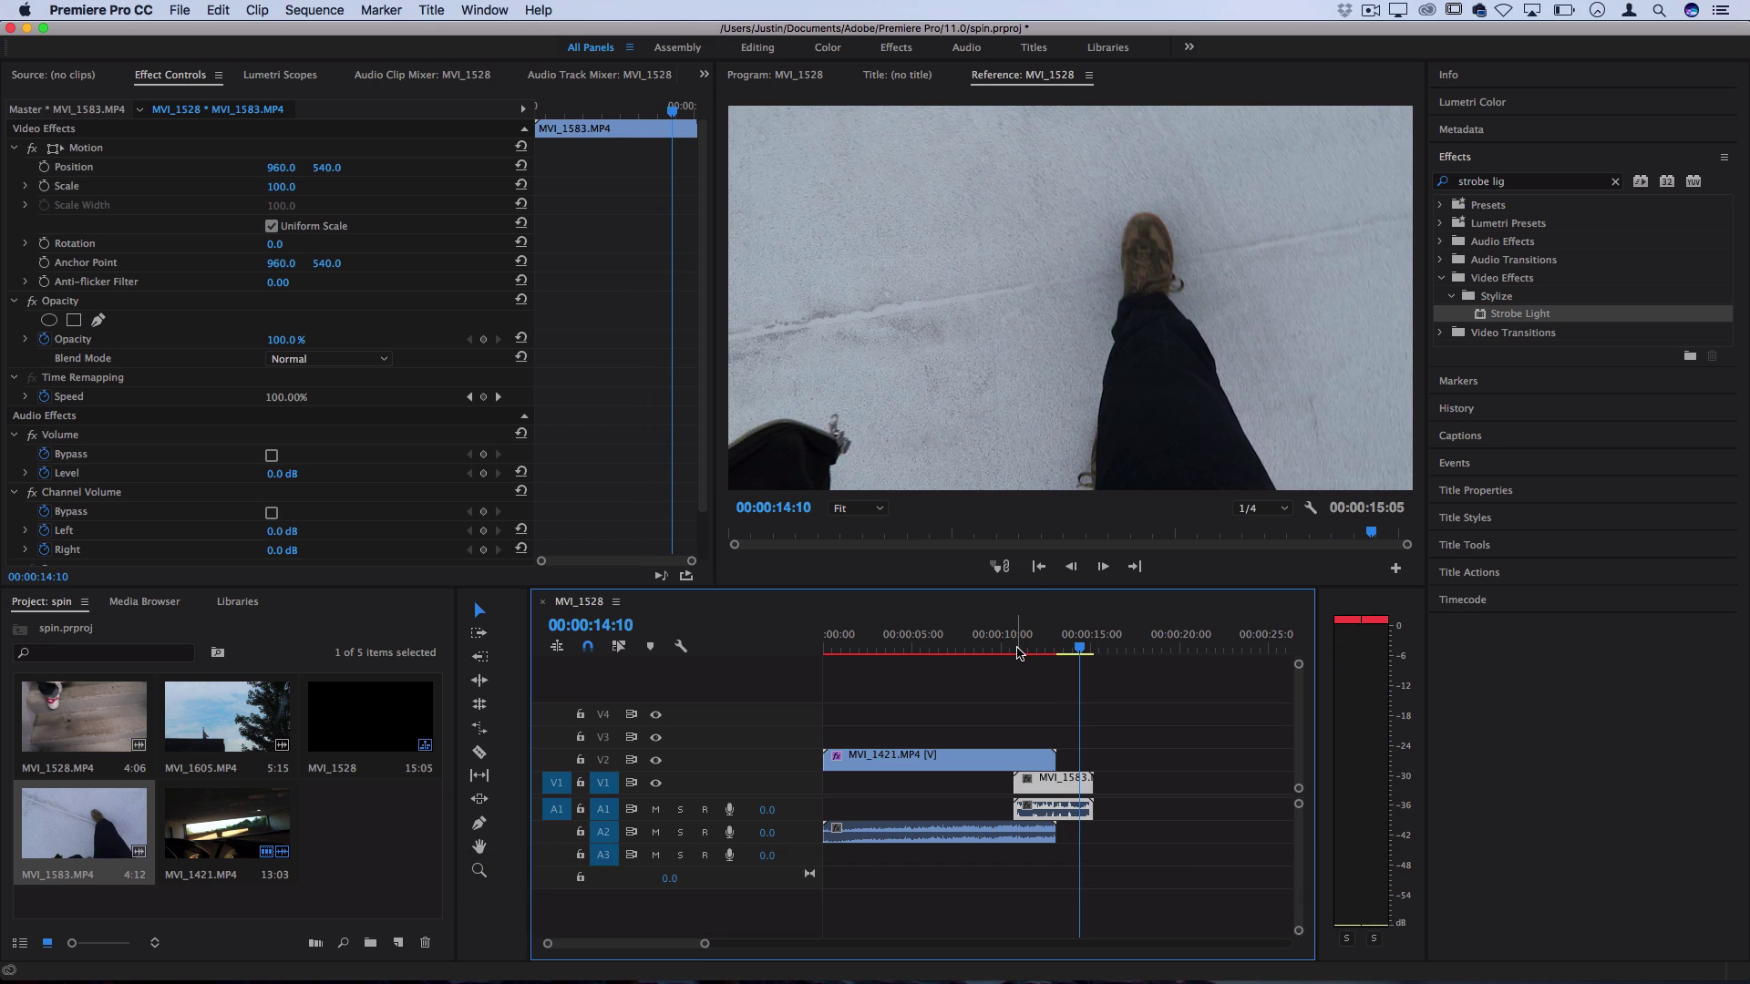
{"action": "left_click_drag", "start_coordinate": [1017, 652], "coordinate": [954, 660]}
{"action": "key", "text": "space"}
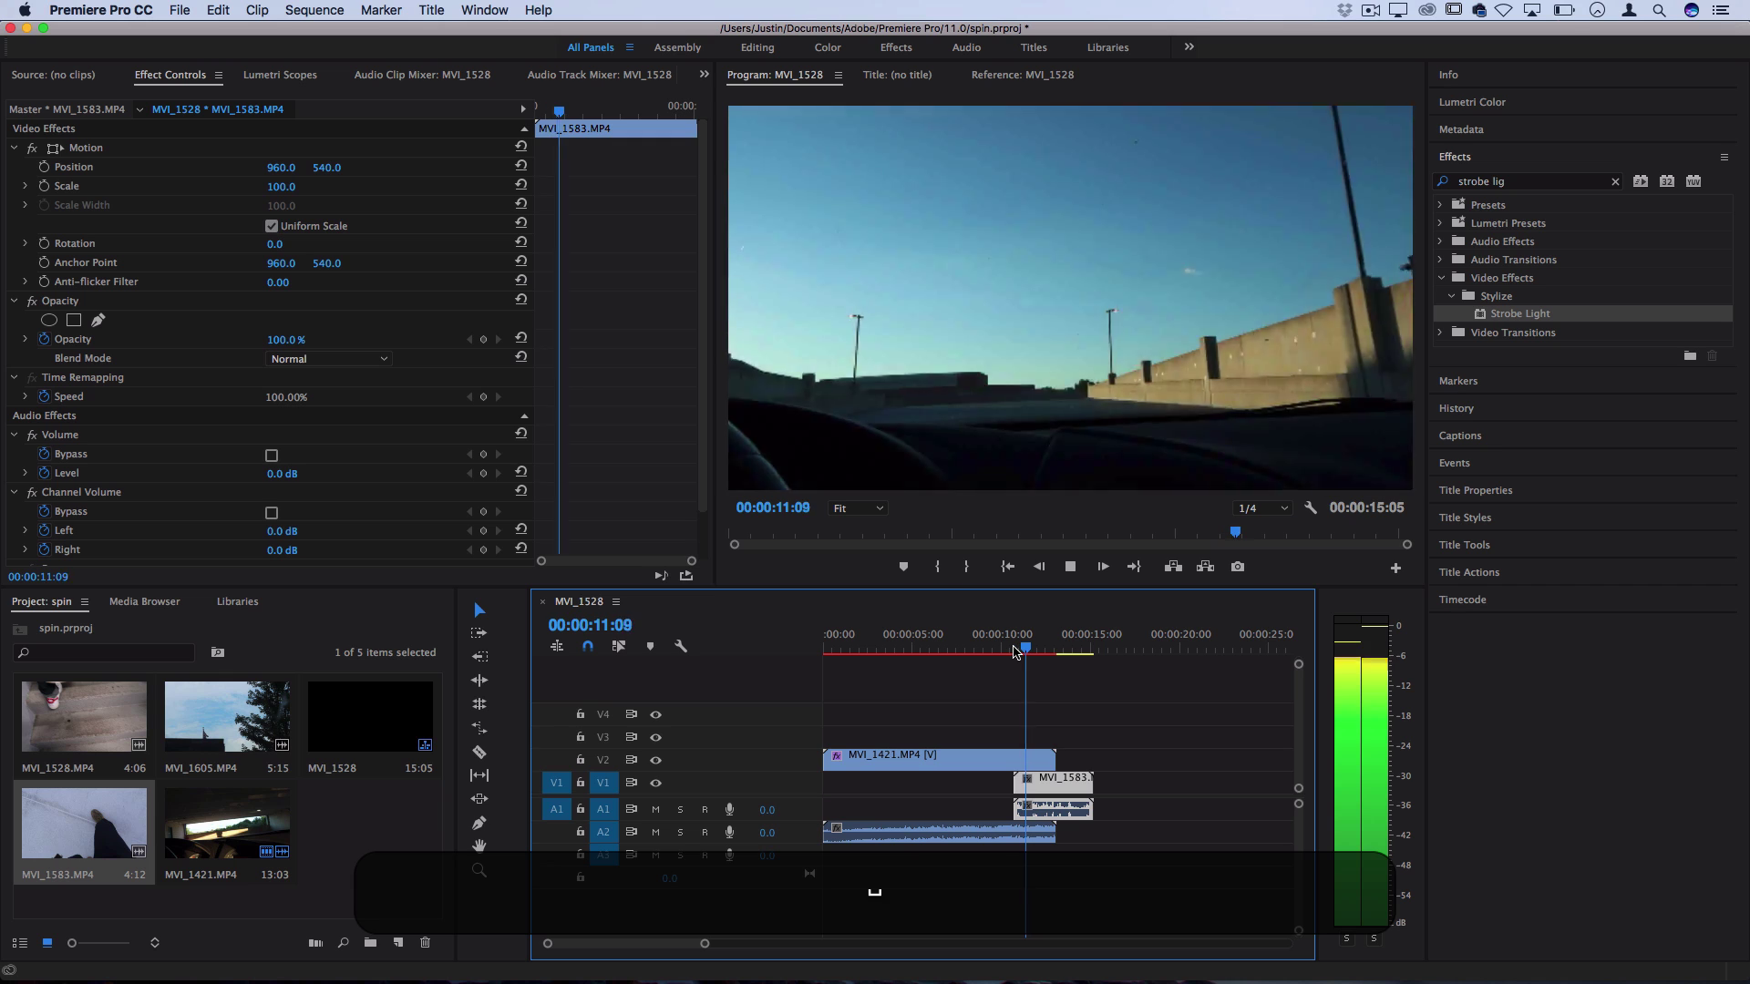
At 00:00:10:17 on MVI_1421, add a Blend With Original keyframe at 100%
{"action": "left_click", "coordinate": [1011, 652]}
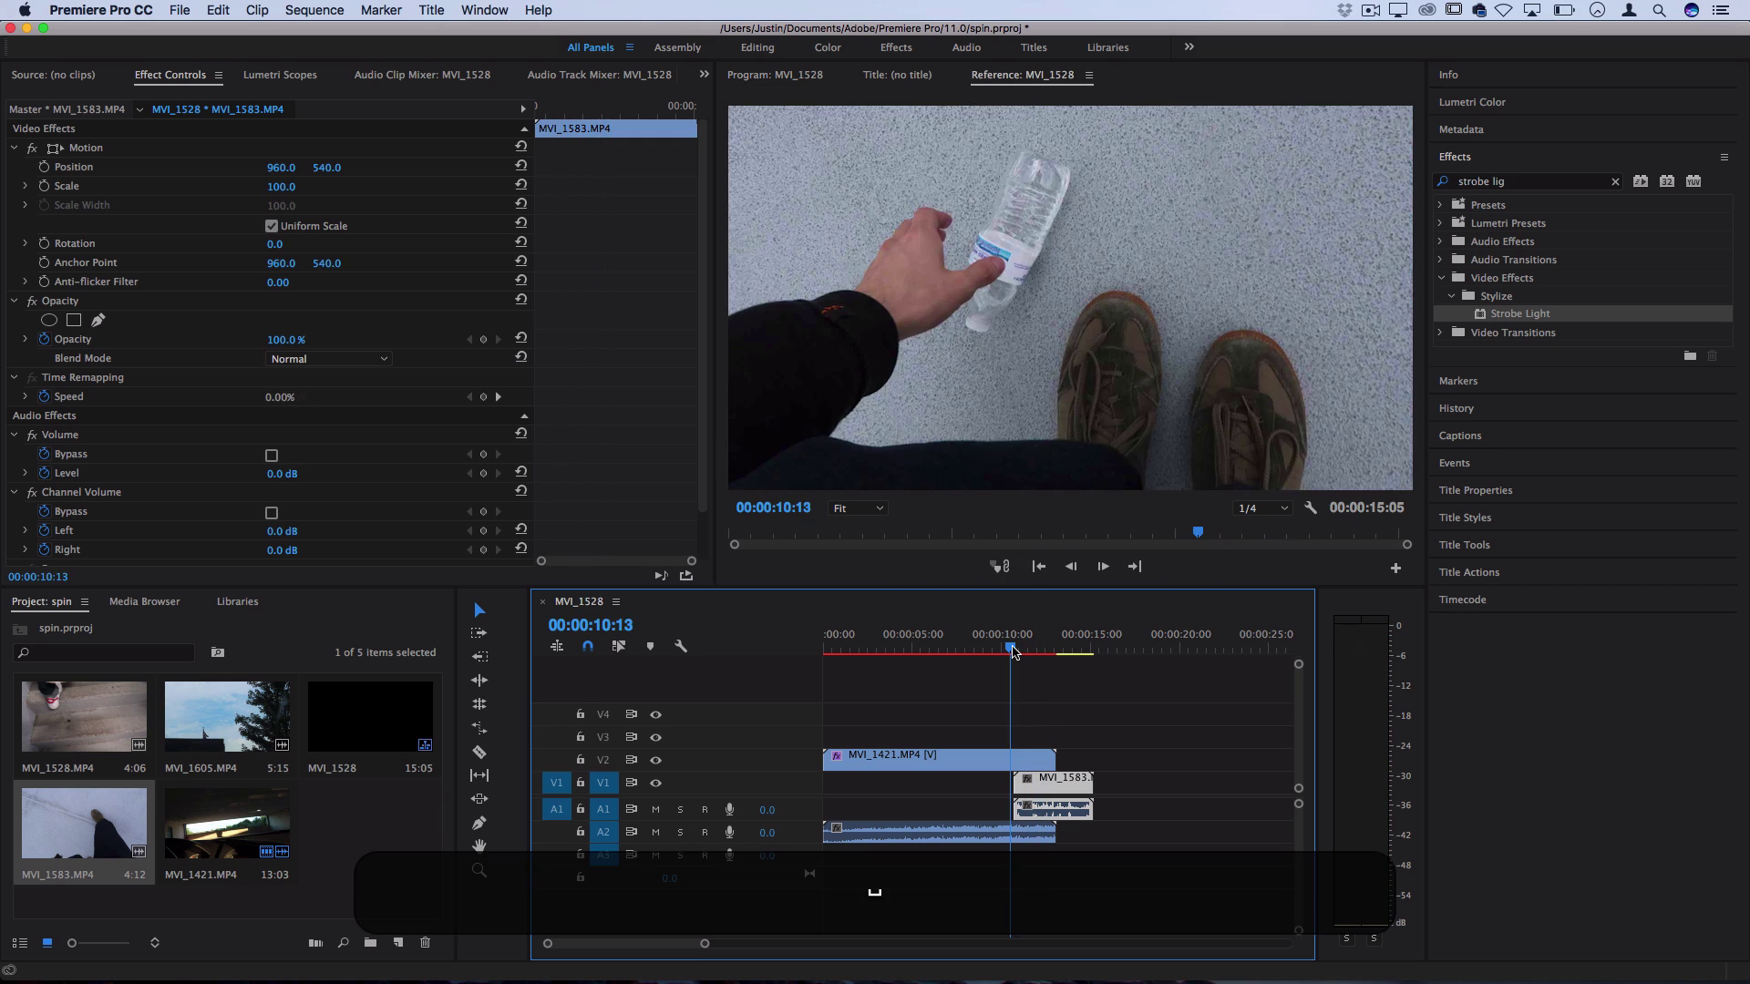
{"action": "left_click", "coordinate": [1031, 763]}
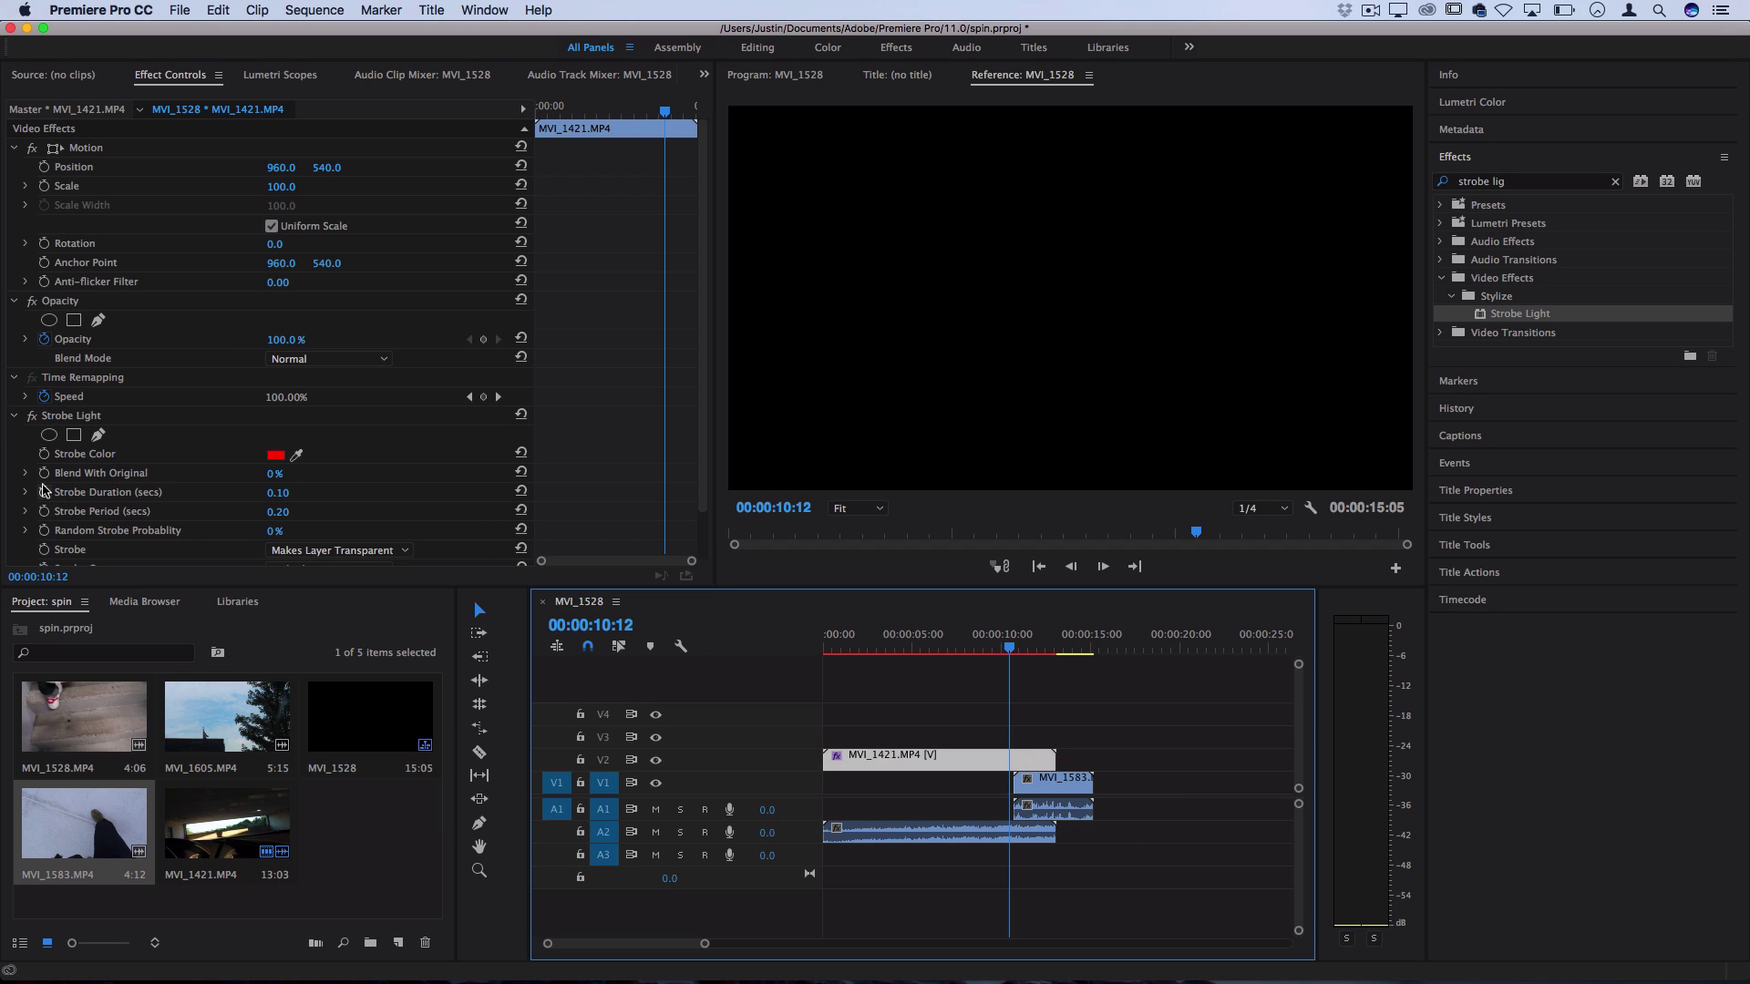
{"action": "scroll", "coordinate": [49, 479], "scroll_direction": "down", "scroll_amount": 2}
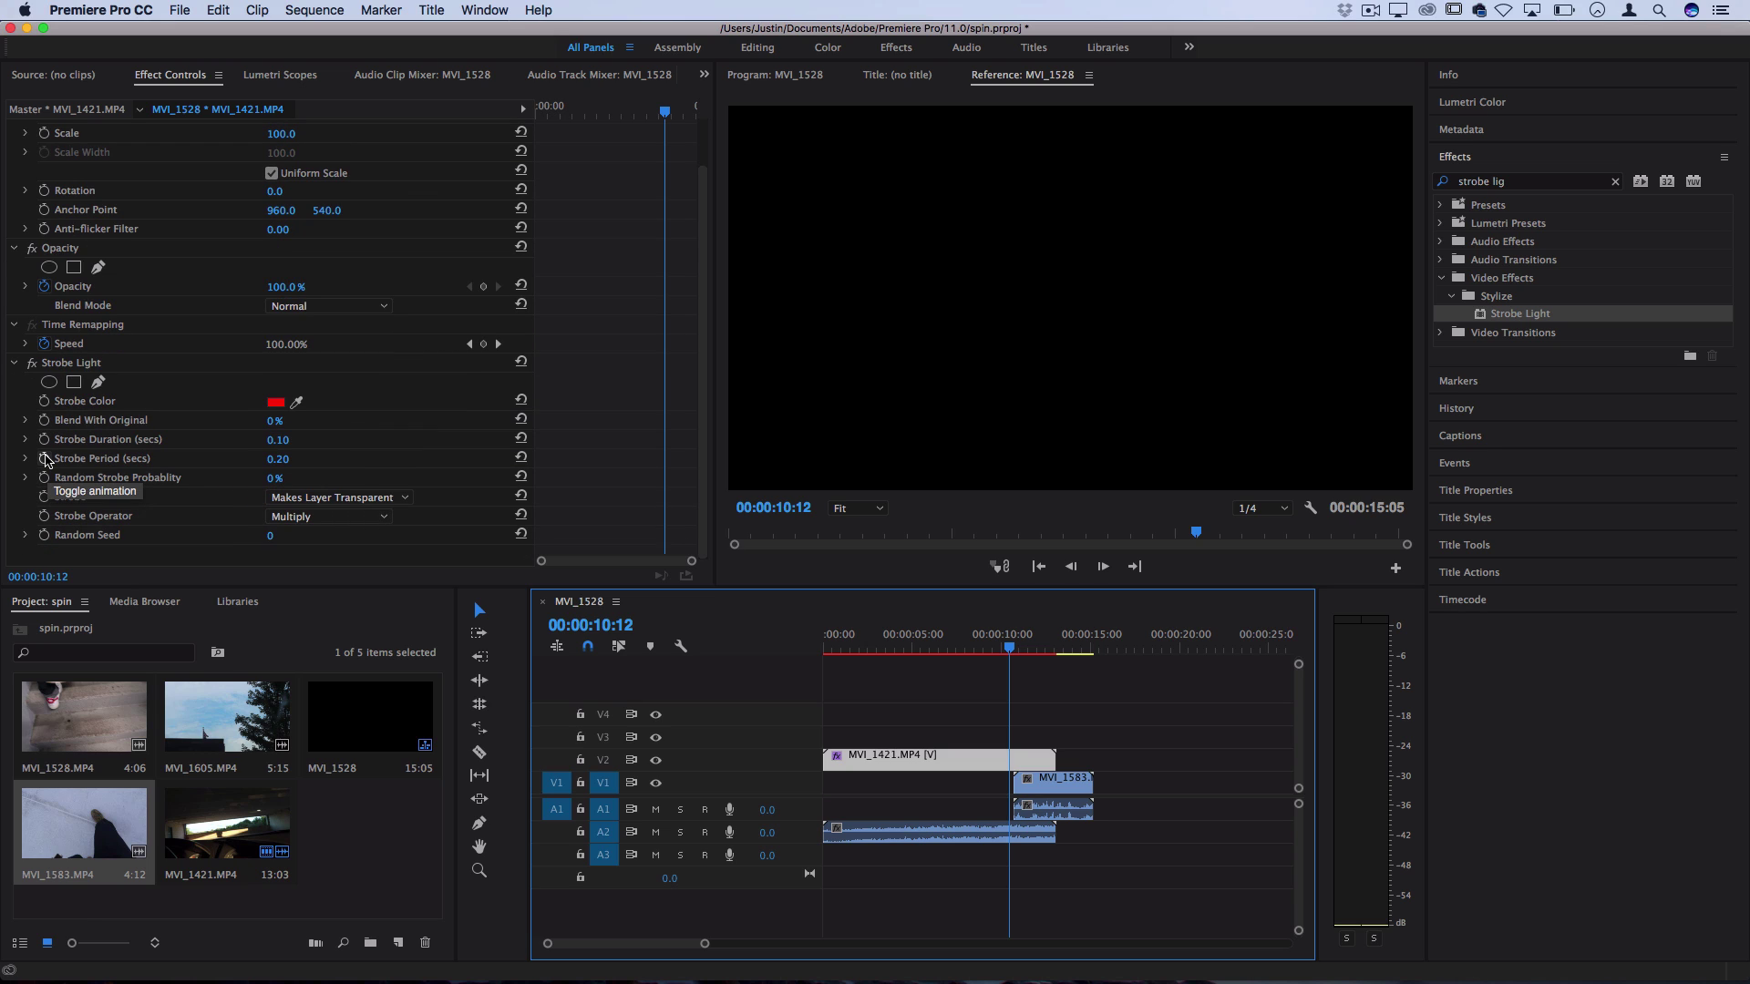
{"action": "left_click", "coordinate": [1017, 649]}
{"action": "left_click_drag", "start_coordinate": [1017, 648], "coordinate": [1012, 648]}
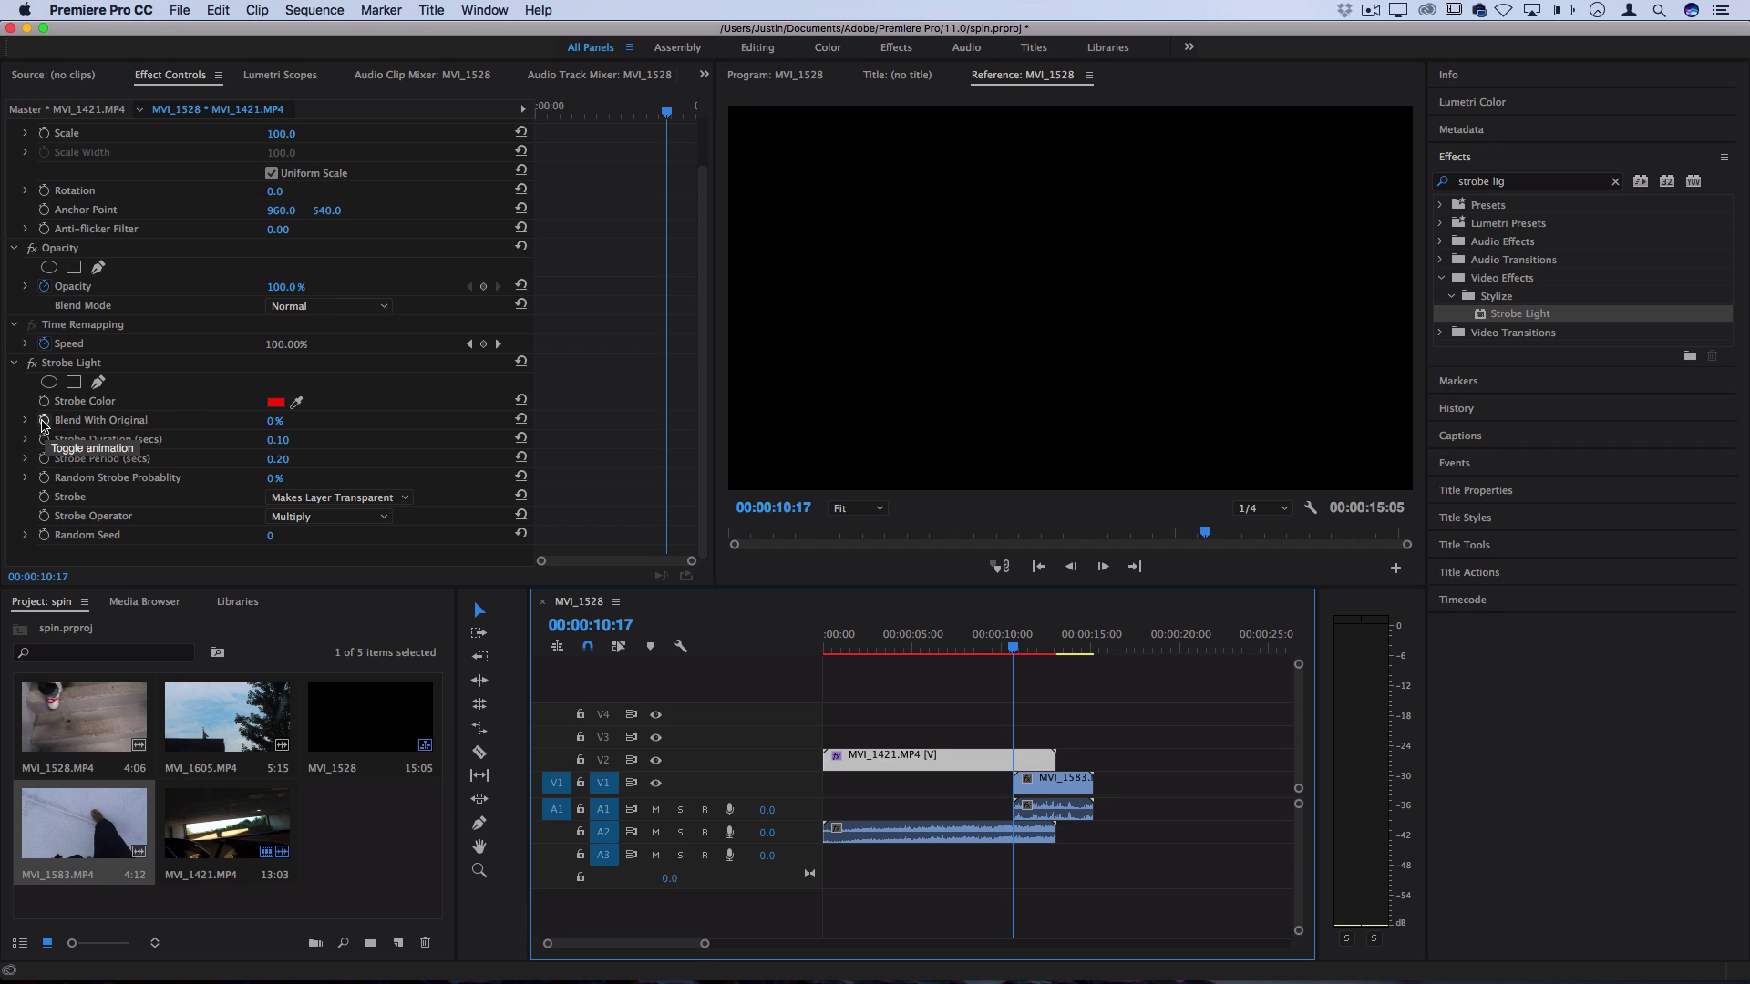
{"action": "left_click", "coordinate": [44, 420]}
{"action": "left_click", "coordinate": [274, 420]}
{"action": "type", "text": "100"}
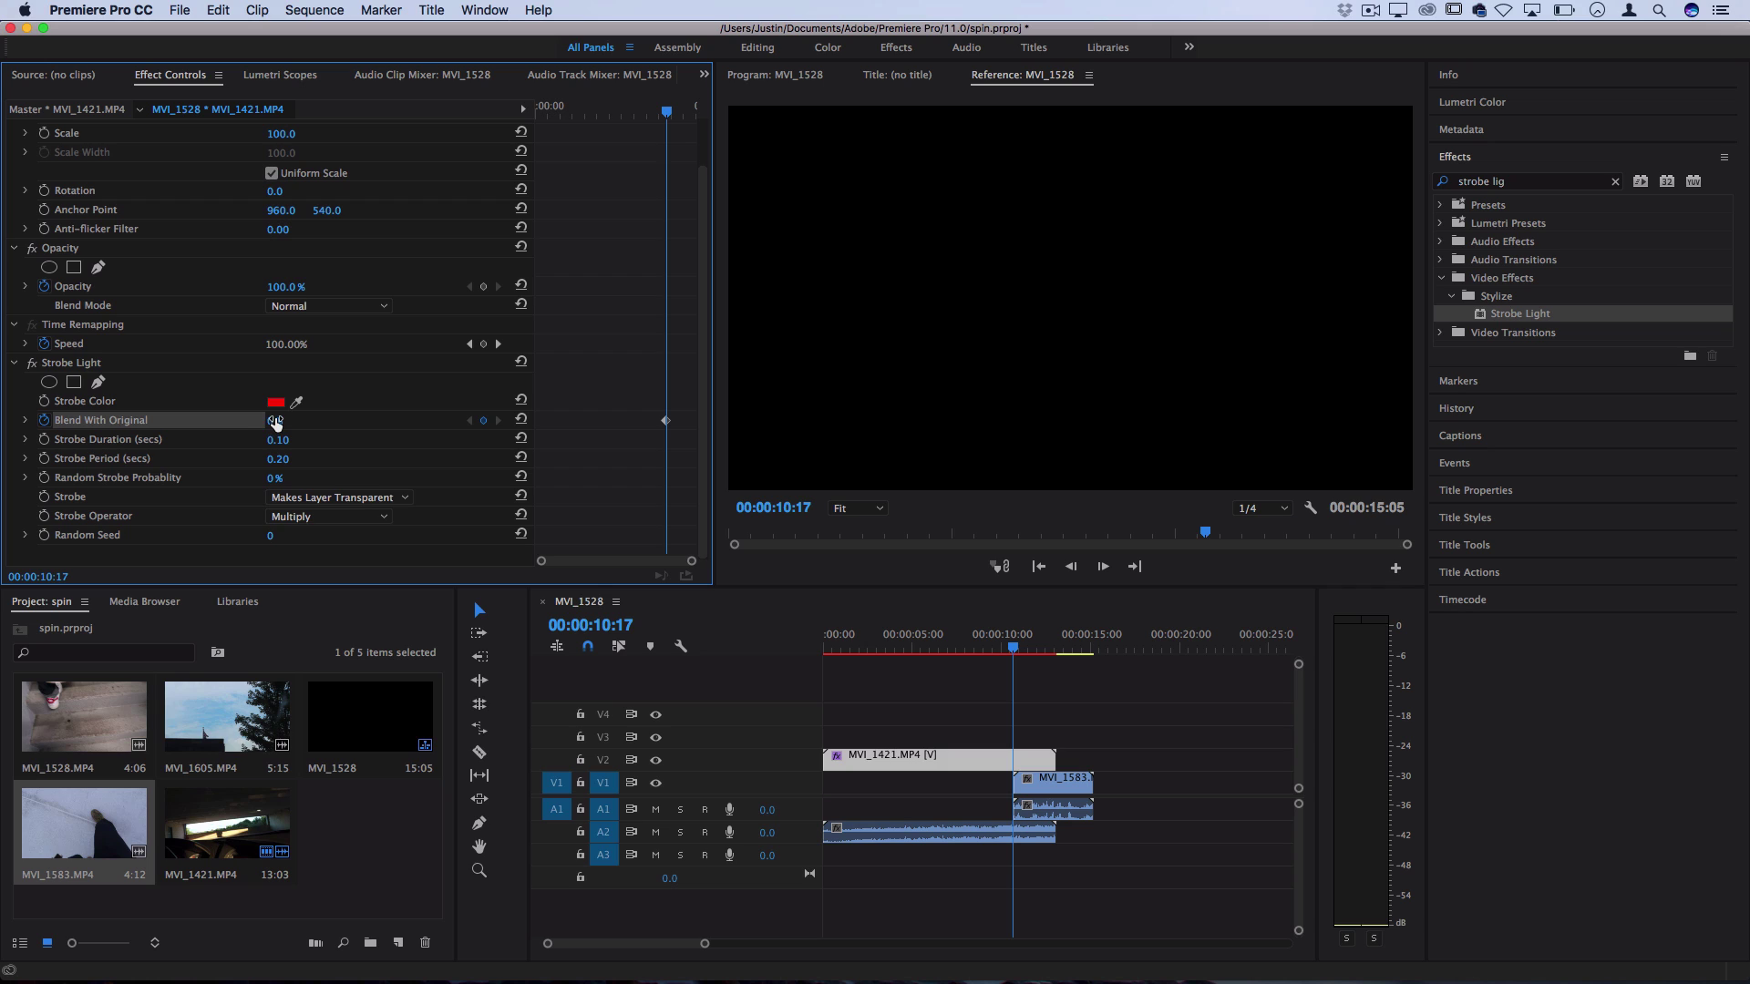
{"action": "key", "text": "Return"}
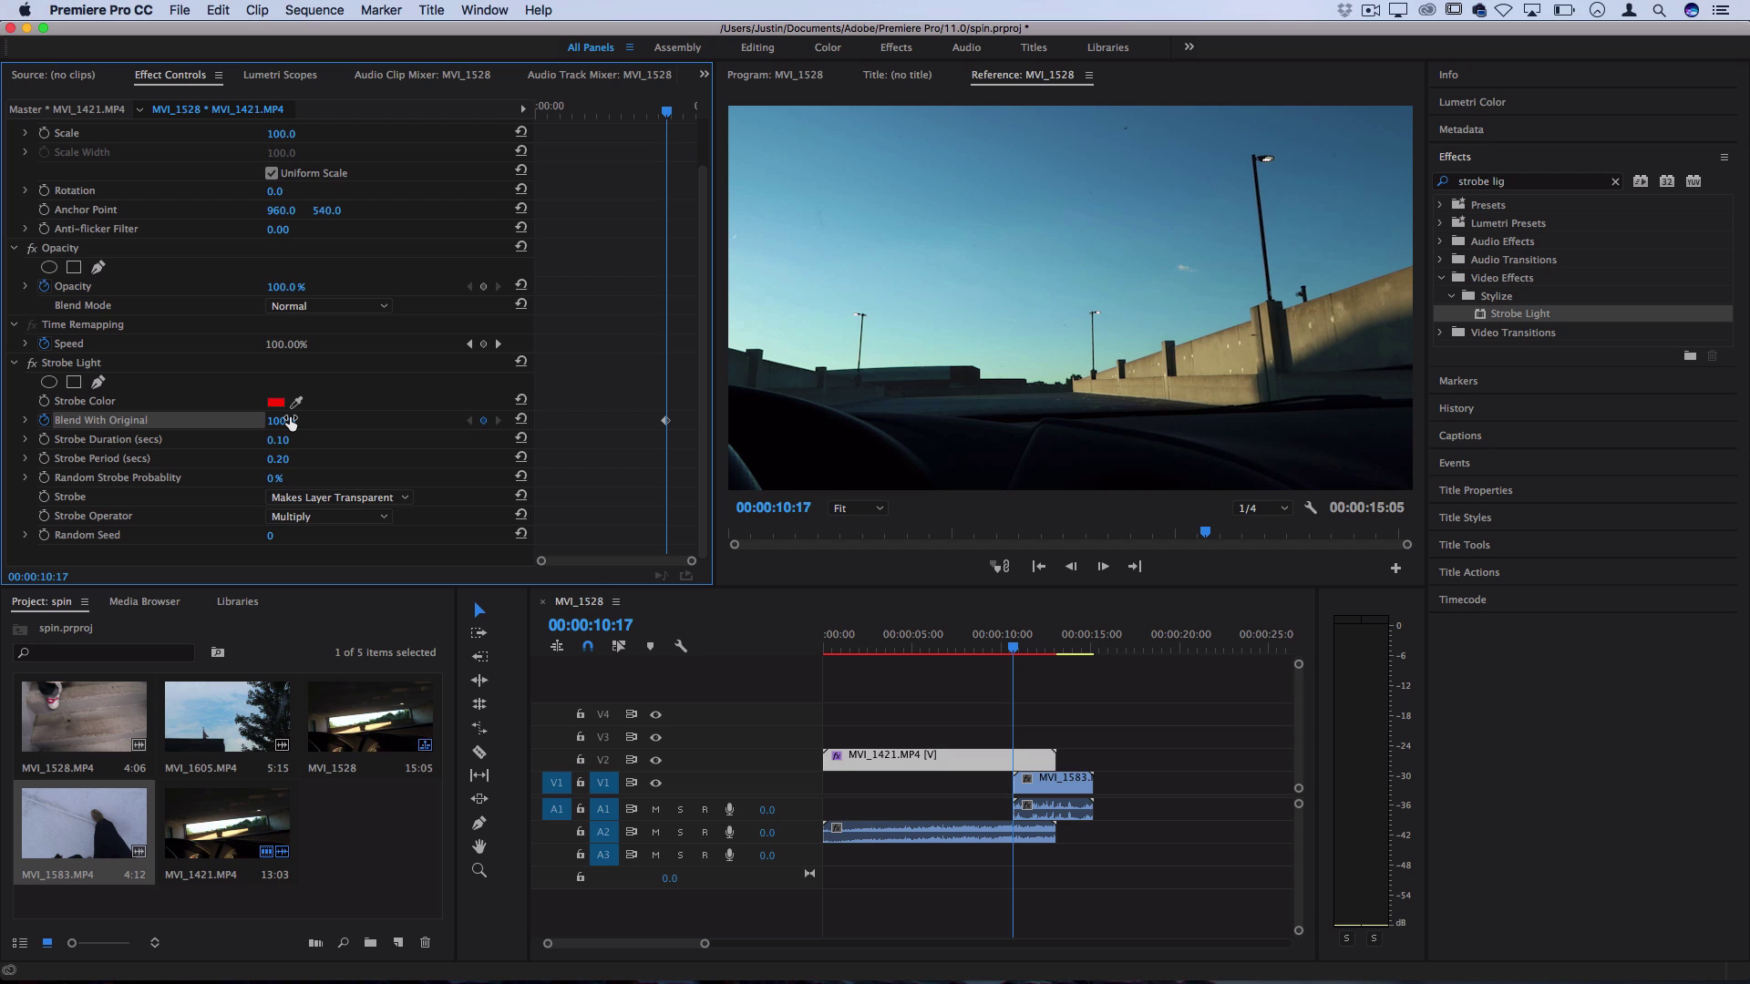
Keyframe Blend With Original to 0% one frame later, preview the flicker, and select that keyframe
{"action": "key", "text": "Right"}
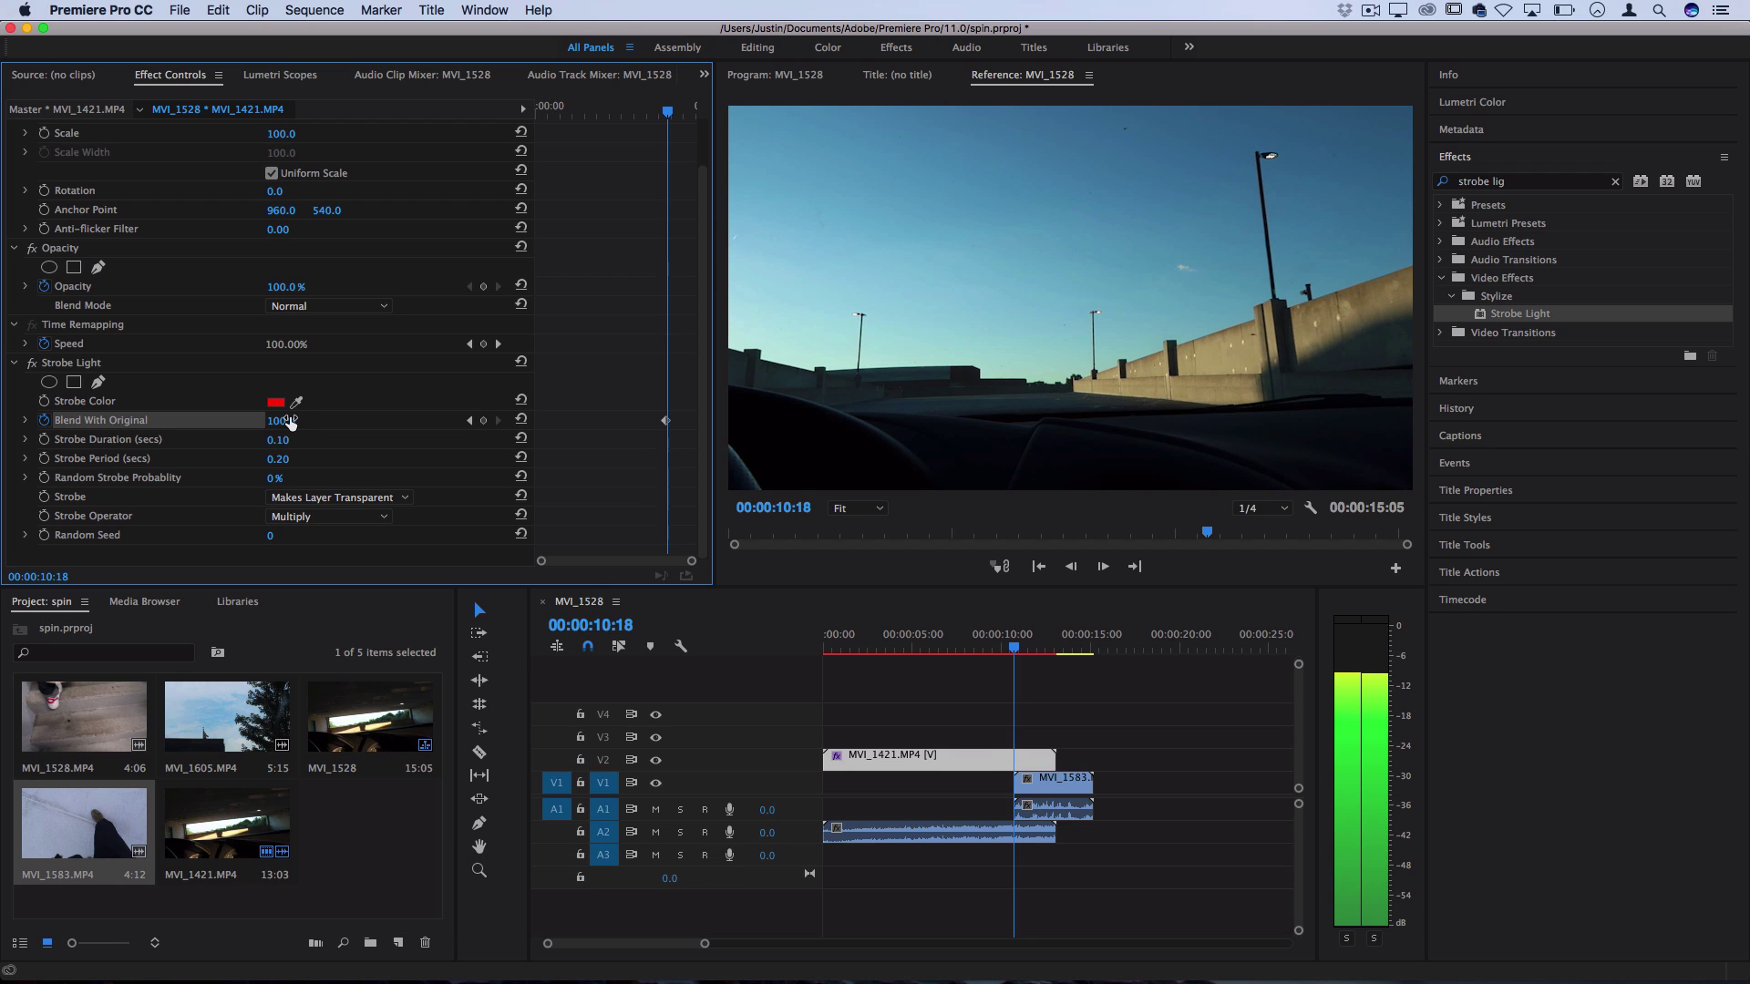
{"action": "left_click_drag", "start_coordinate": [286, 425], "coordinate": [200, 425]}
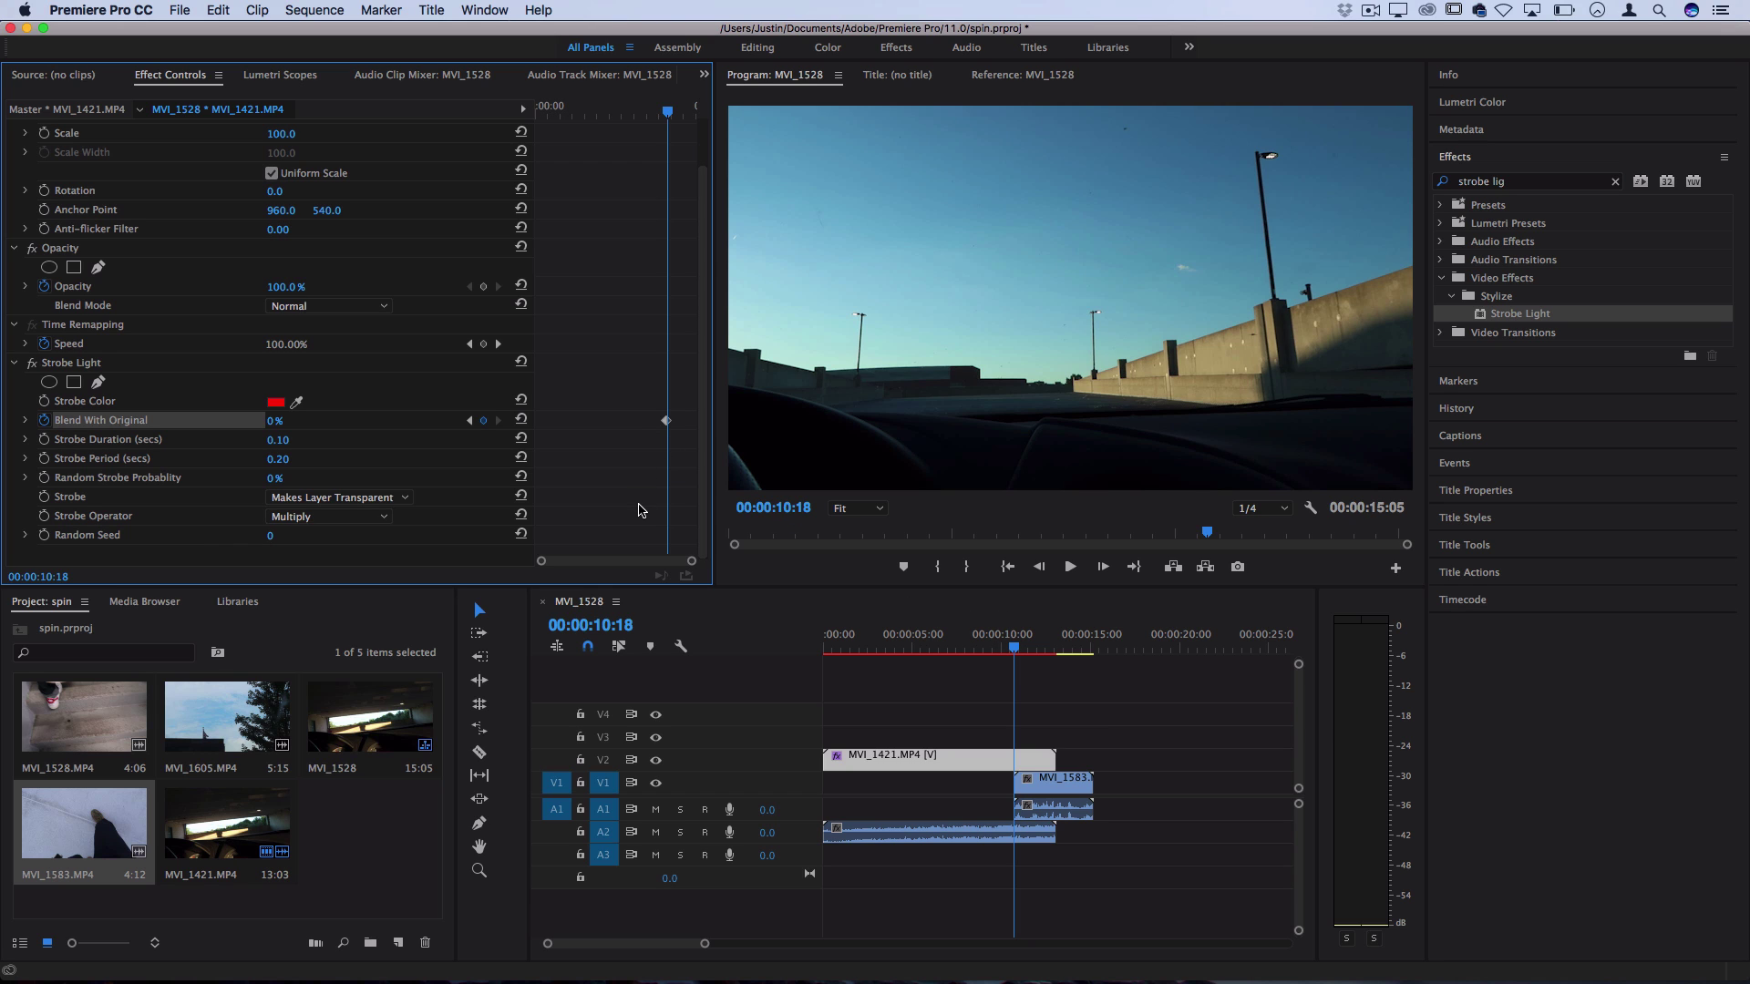
{"action": "scroll", "coordinate": [645, 459], "scroll_direction": "up", "scroll_amount": 3}
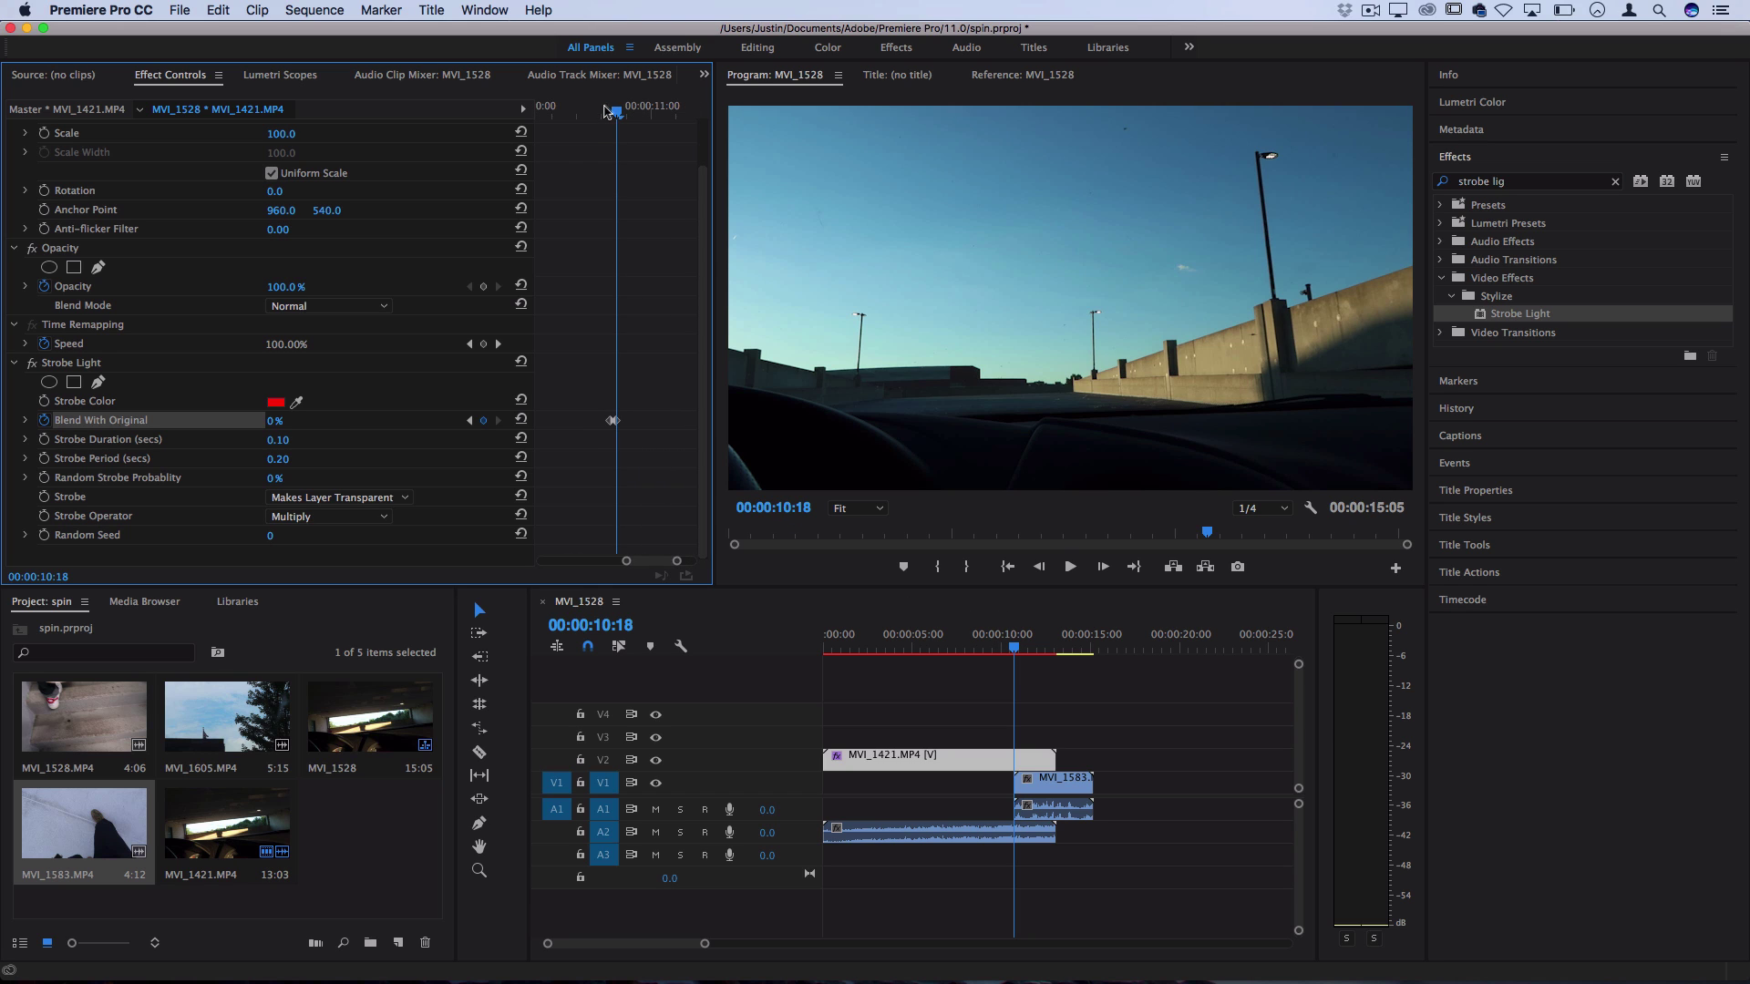
{"action": "left_click_drag", "start_coordinate": [609, 111], "coordinate": [604, 113]}
{"action": "left_click", "coordinate": [1009, 649]}
{"action": "key", "text": "space"}
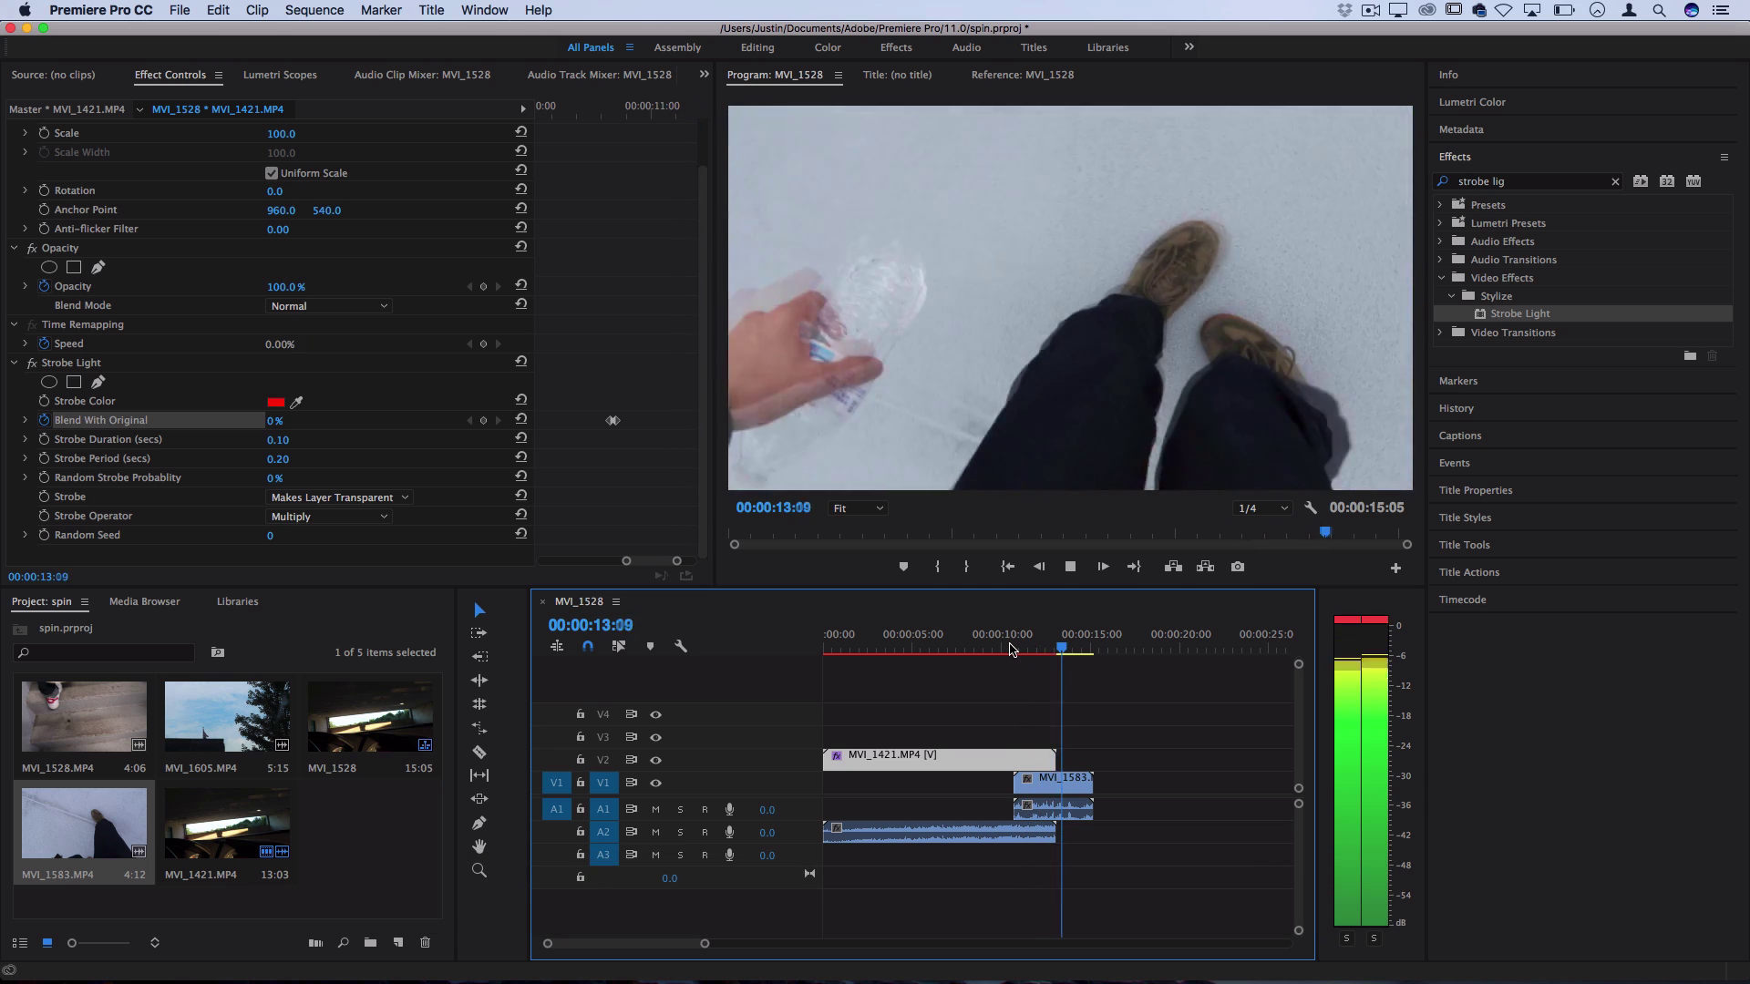
{"action": "key", "text": "space"}
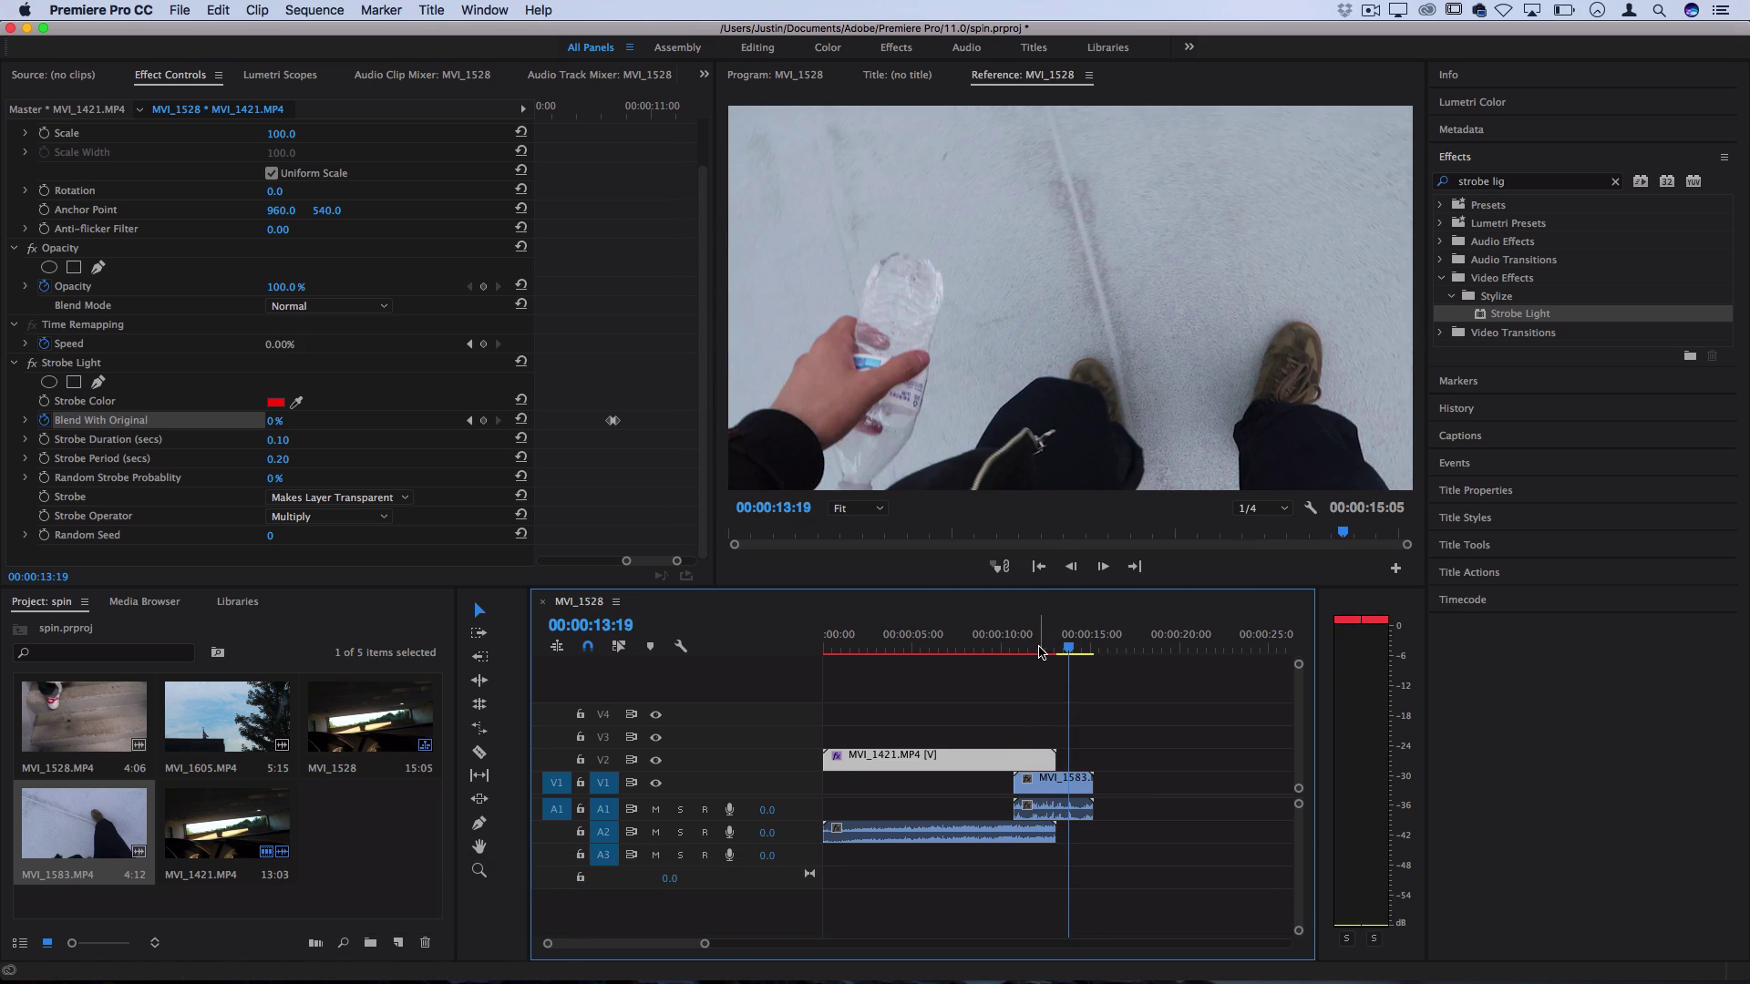
{"action": "left_click", "coordinate": [993, 649]}
{"action": "left_click", "coordinate": [606, 425]}
Delete the Blend With Original keyframe and split MVI_1421 on V2 at 00:00:10:18
{"action": "key", "text": "BackSpace"}
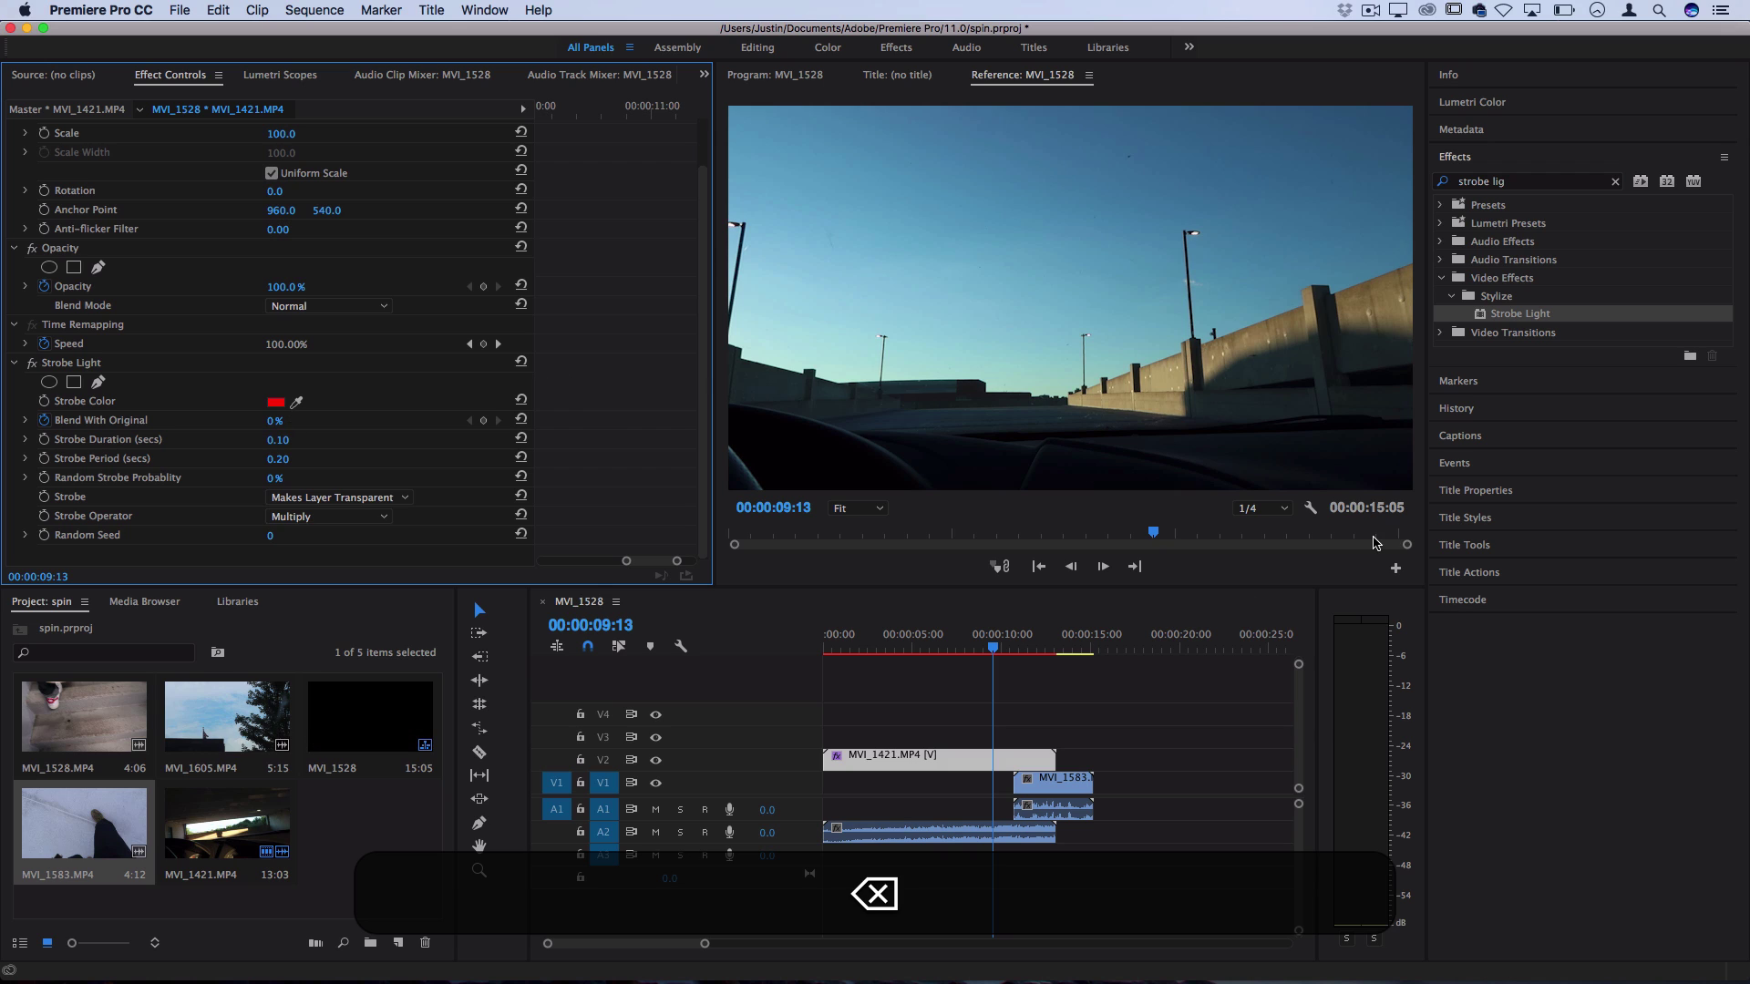
{"action": "key", "text": "Down"}
{"action": "key", "text": "c"}
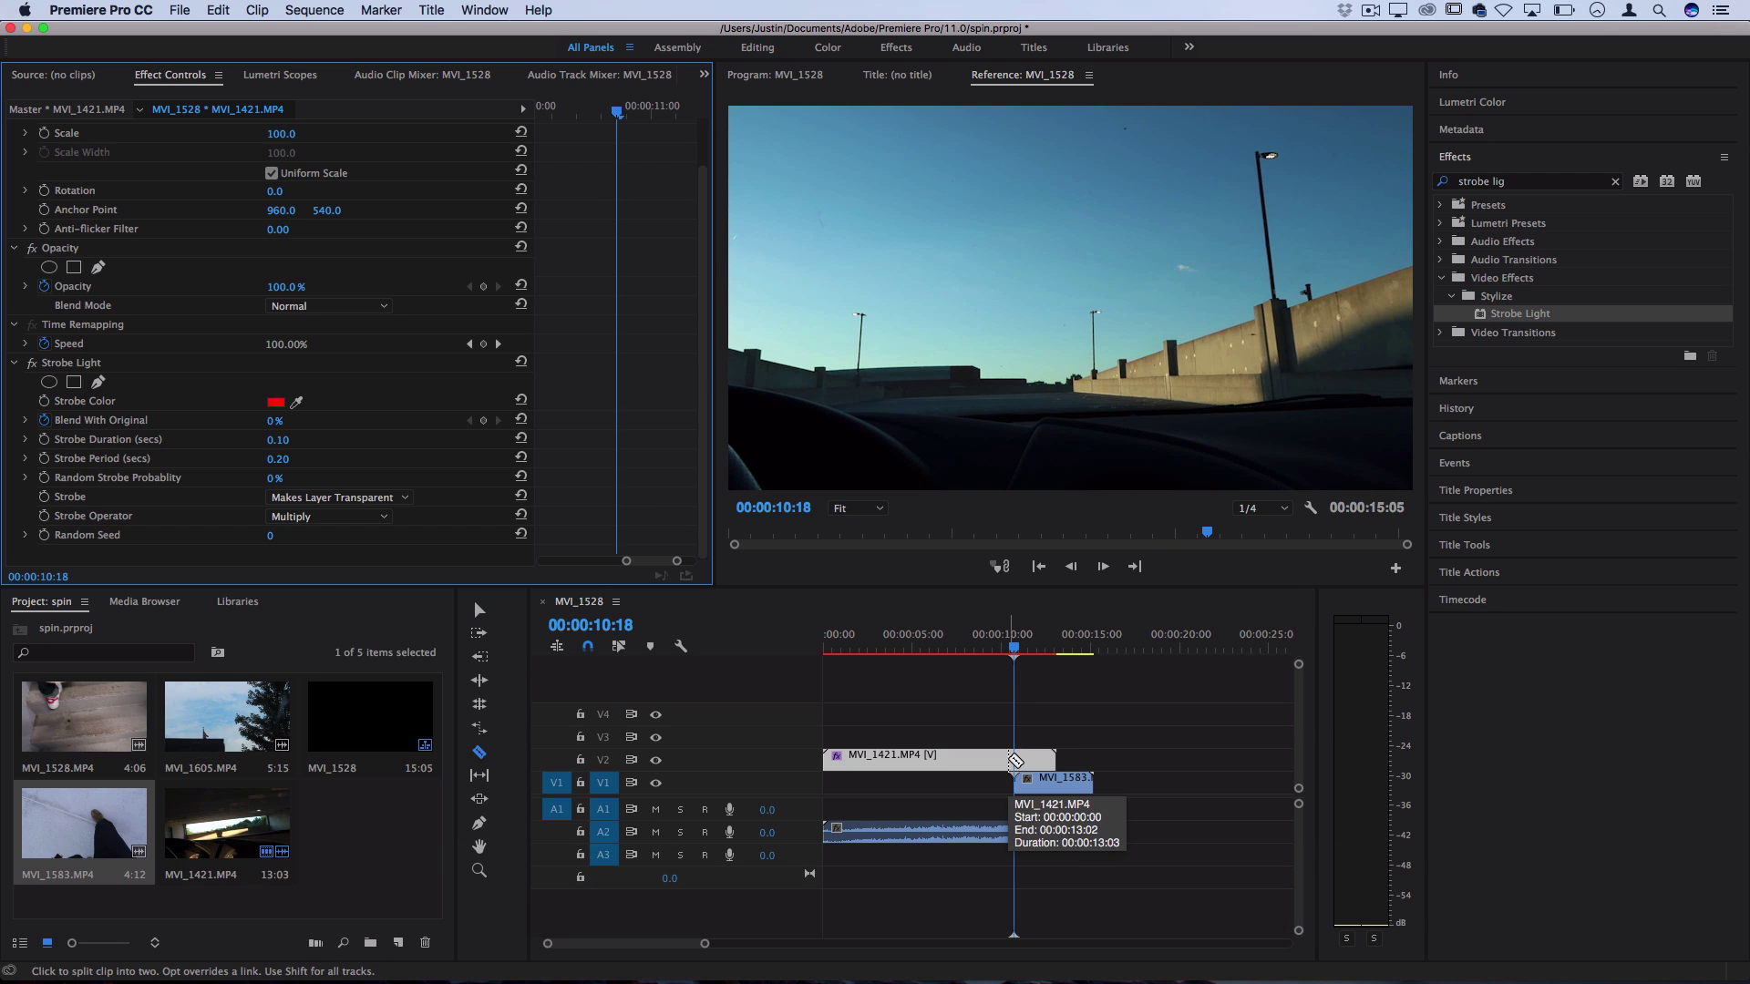
{"action": "left_click", "coordinate": [1014, 760]}
{"action": "key", "text": "v"}
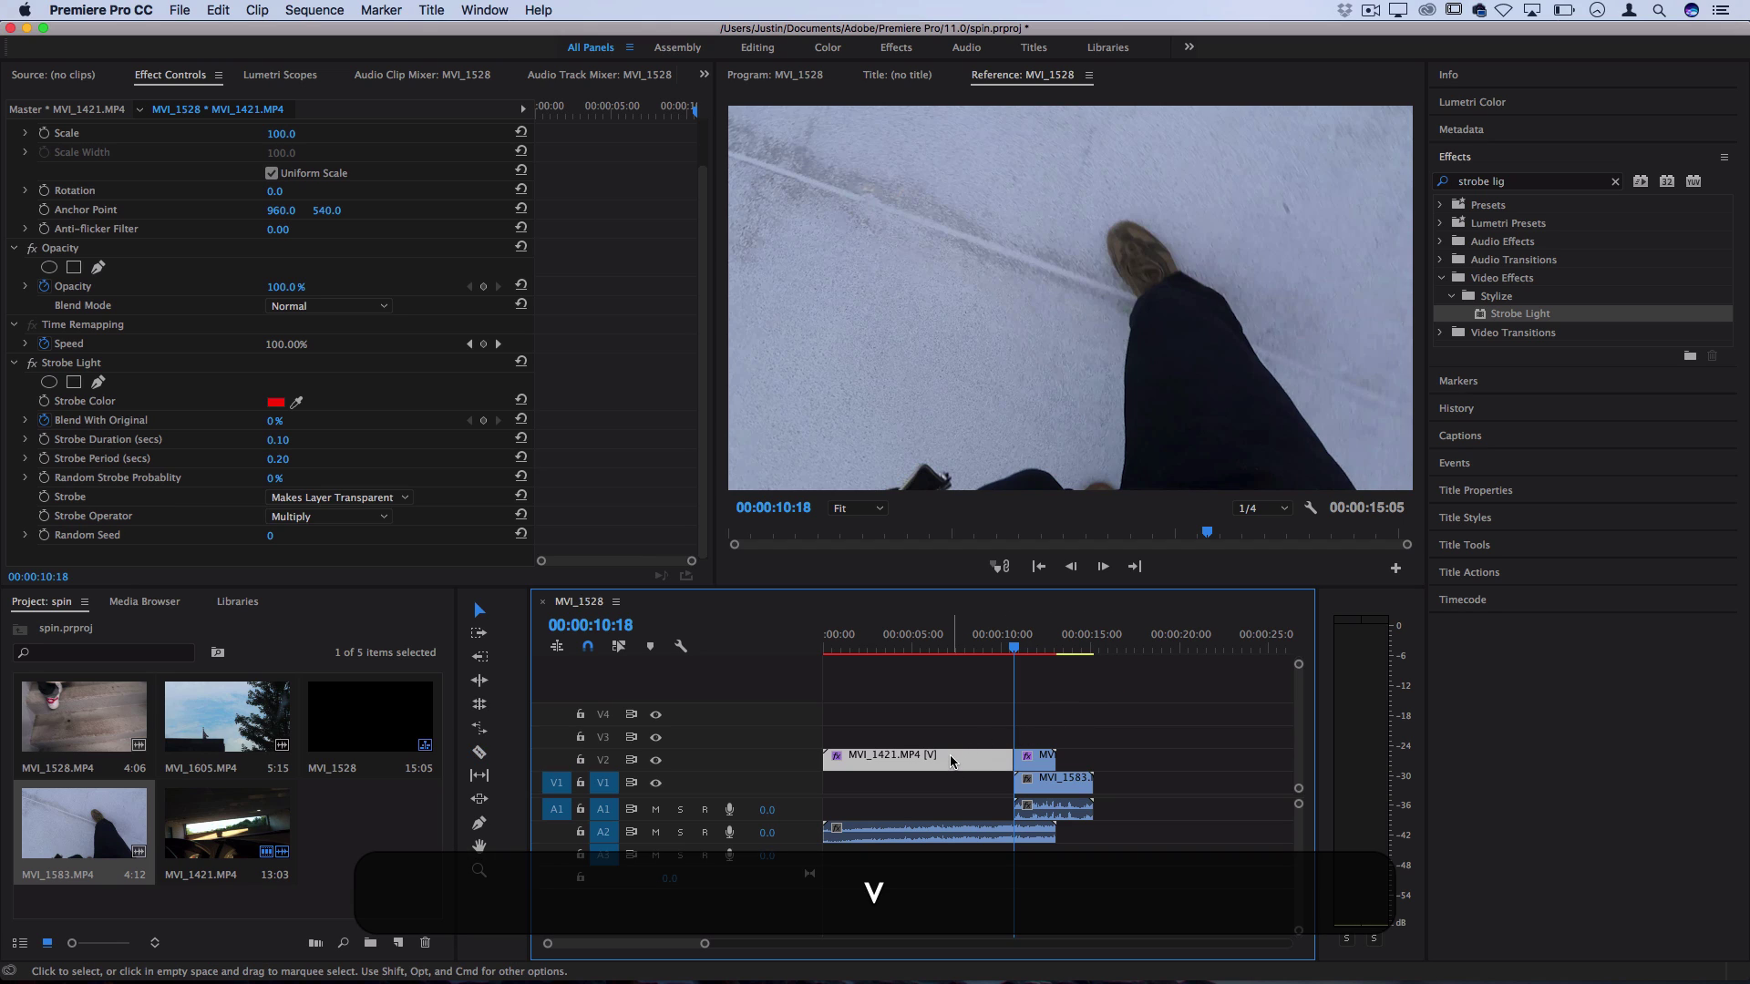
Remove Strobe Light from the first MVI_1421 piece and play back from the cut
{"action": "left_click", "coordinate": [70, 365]}
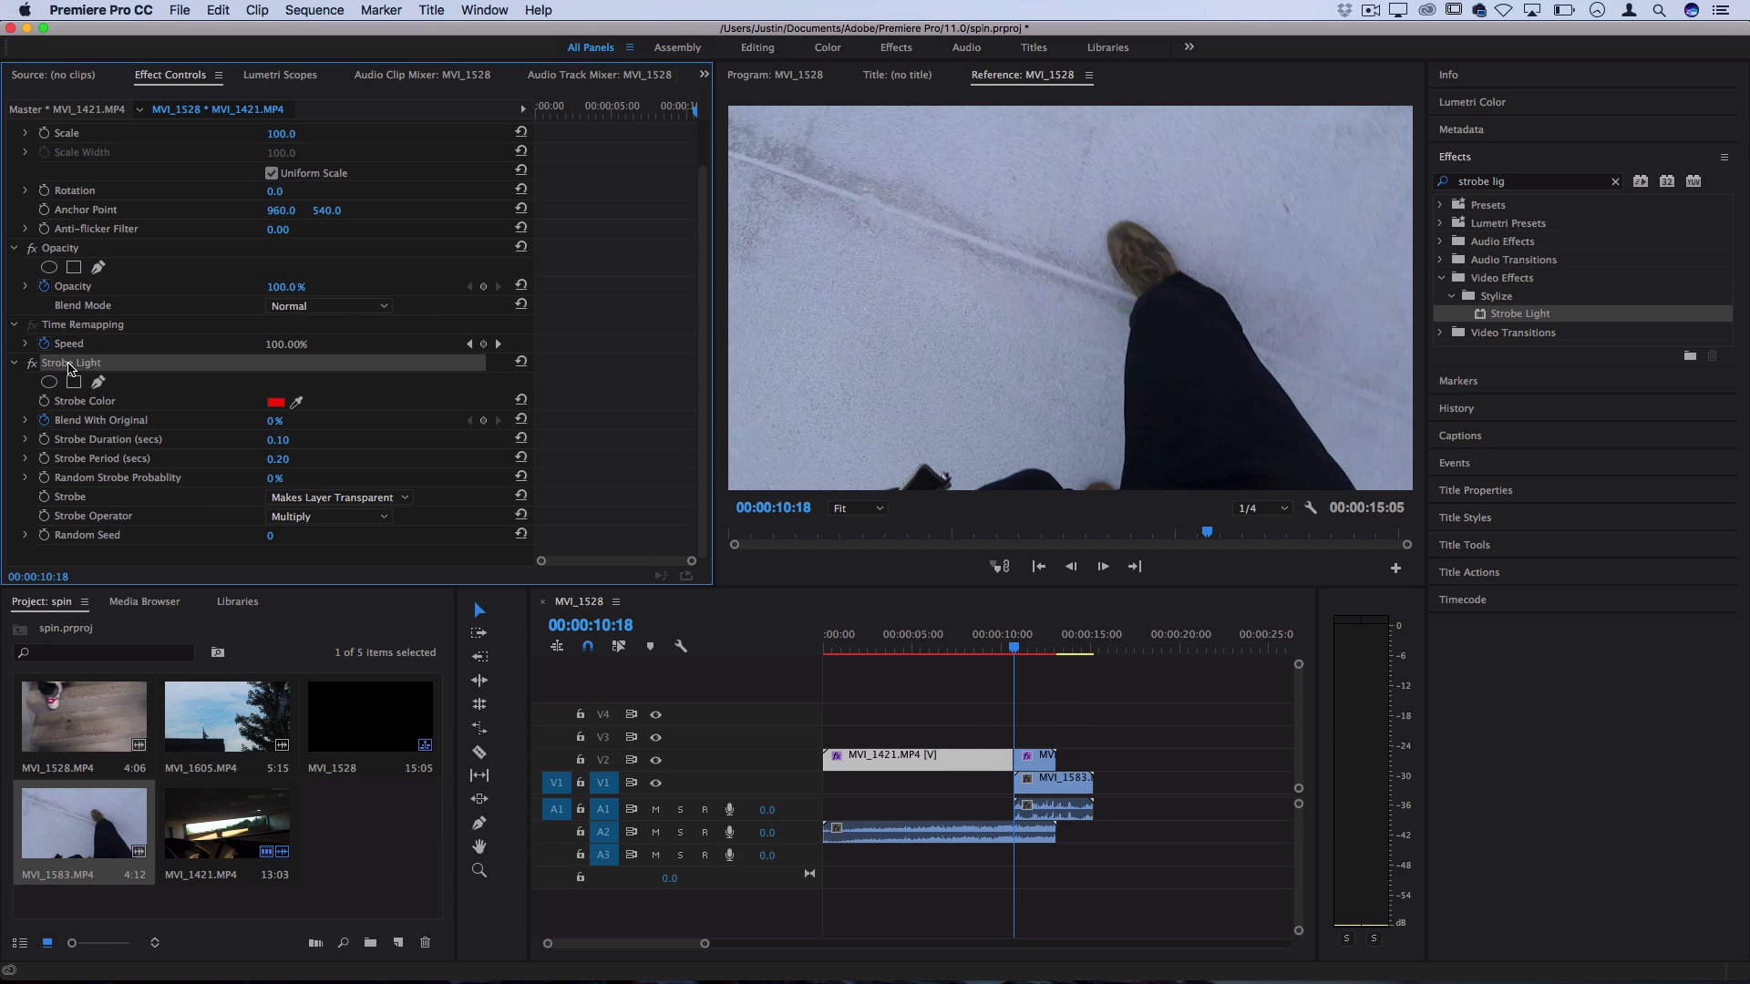
{"action": "key", "text": "BackSpace"}
{"action": "left_click", "coordinate": [1040, 768]}
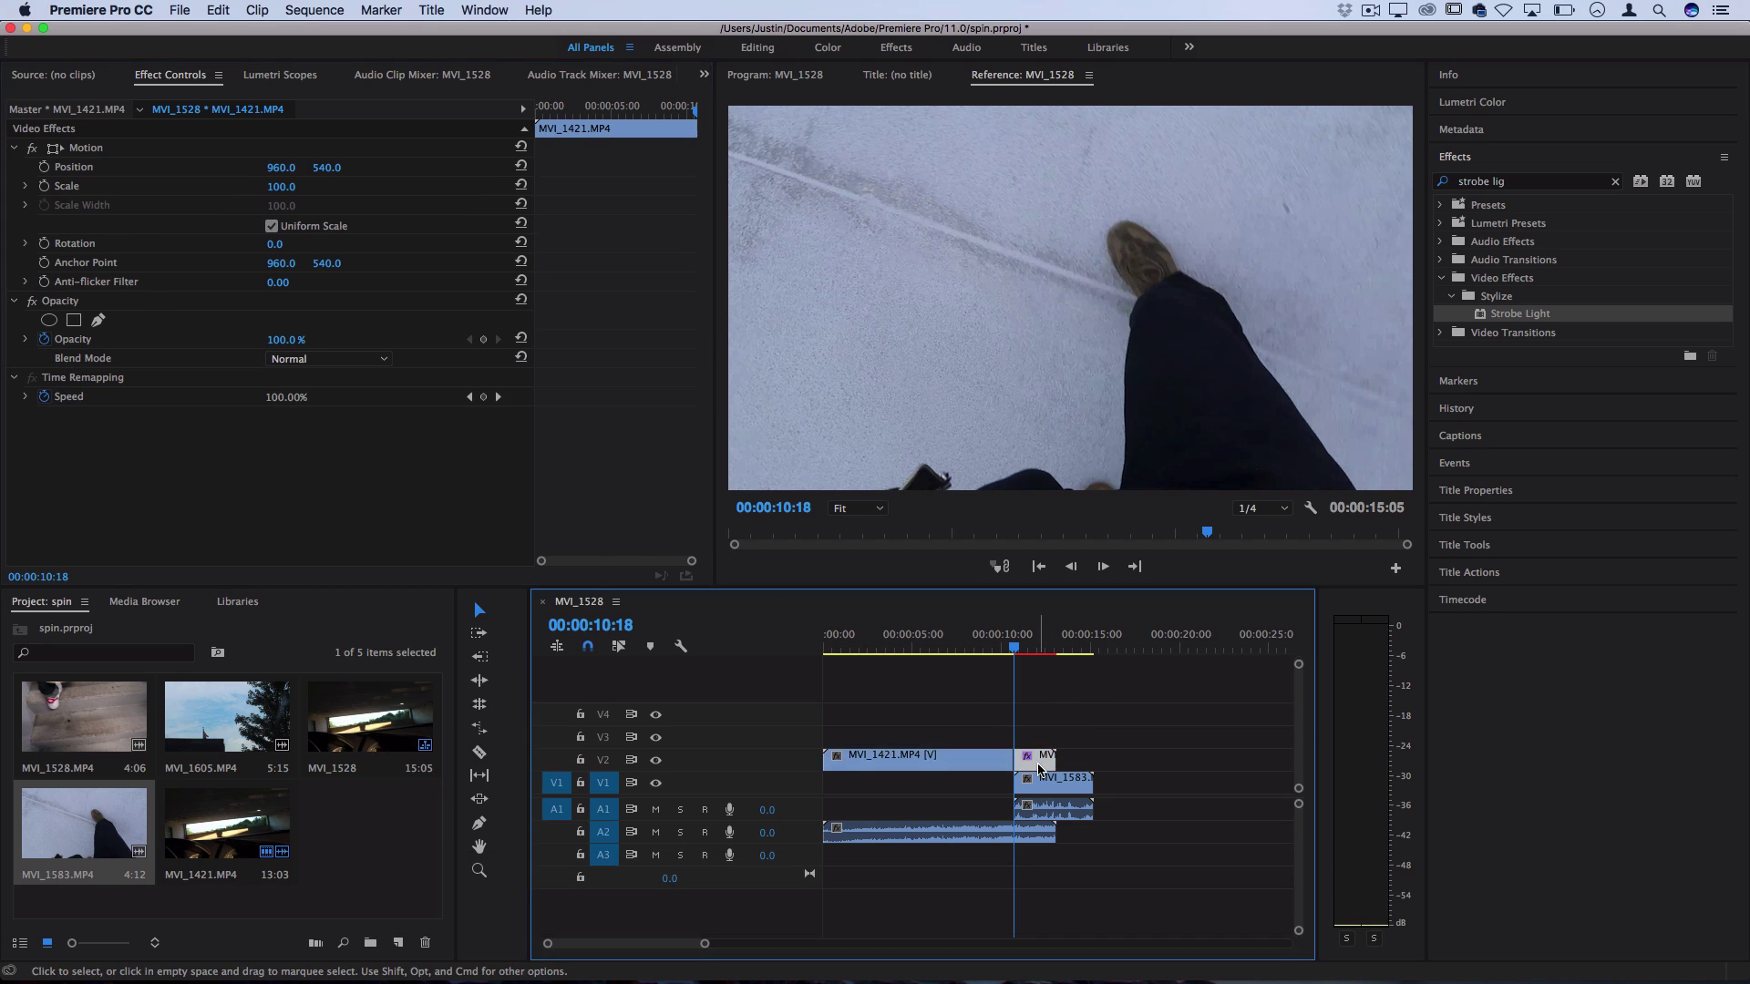
{"action": "key", "text": "space"}
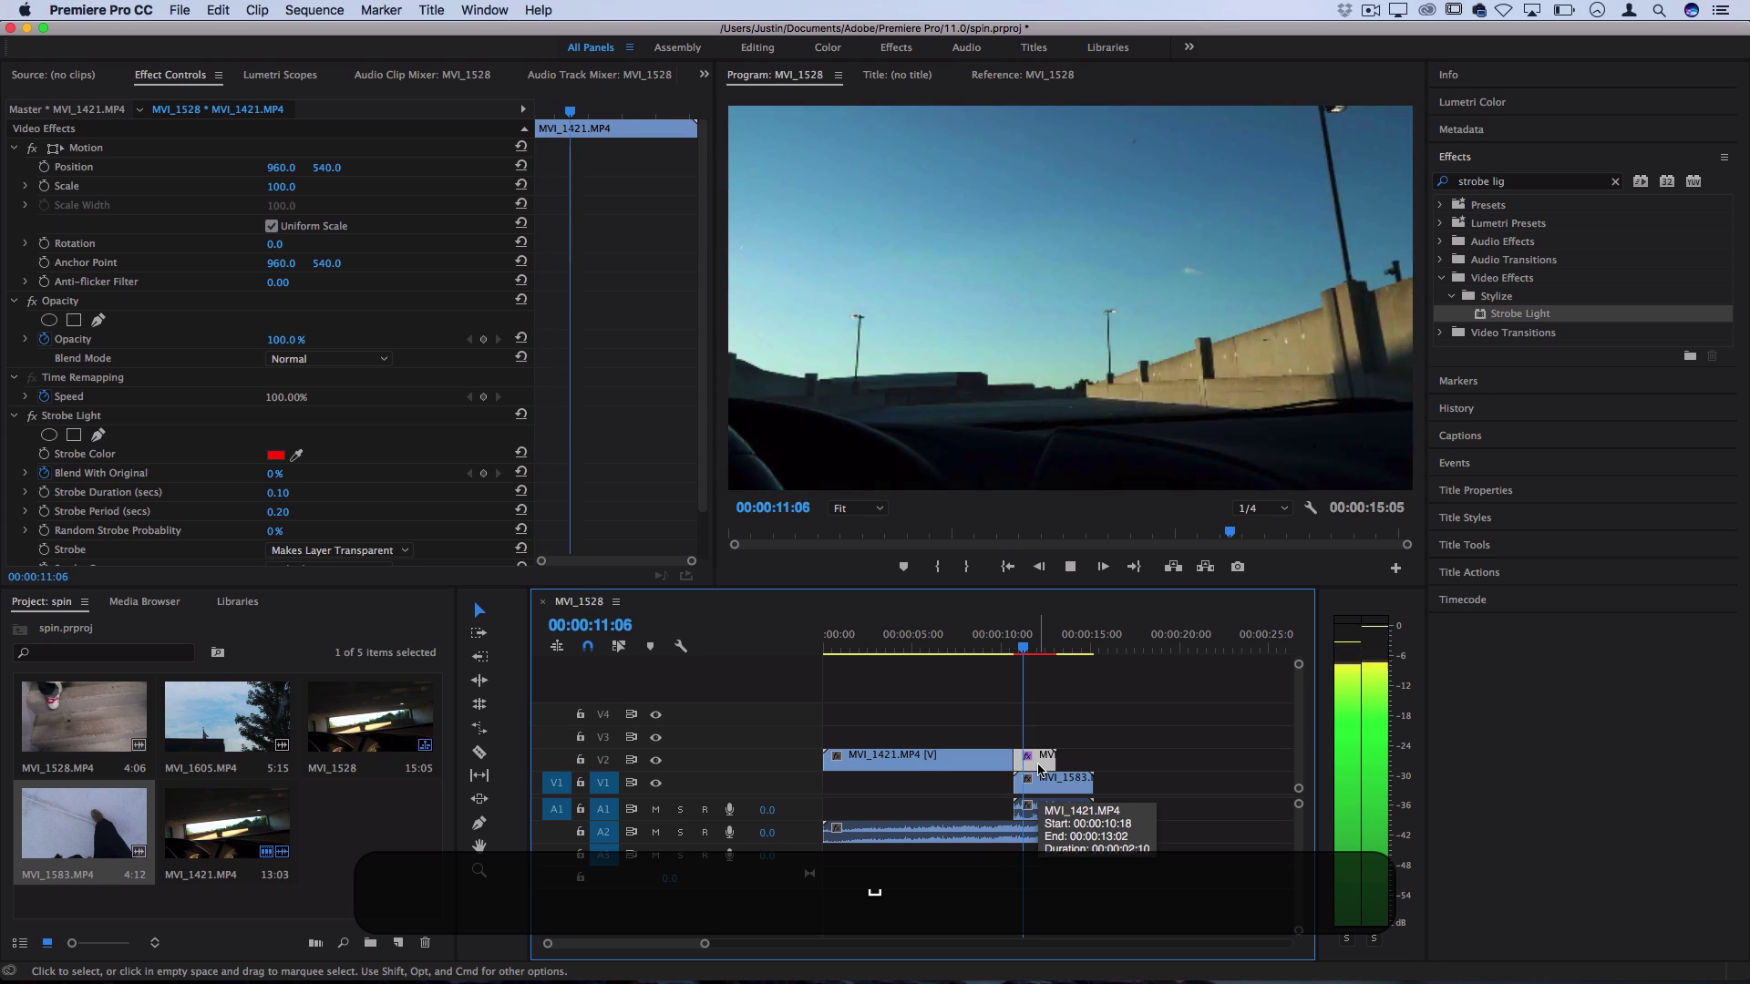
{"action": "key", "text": "space"}
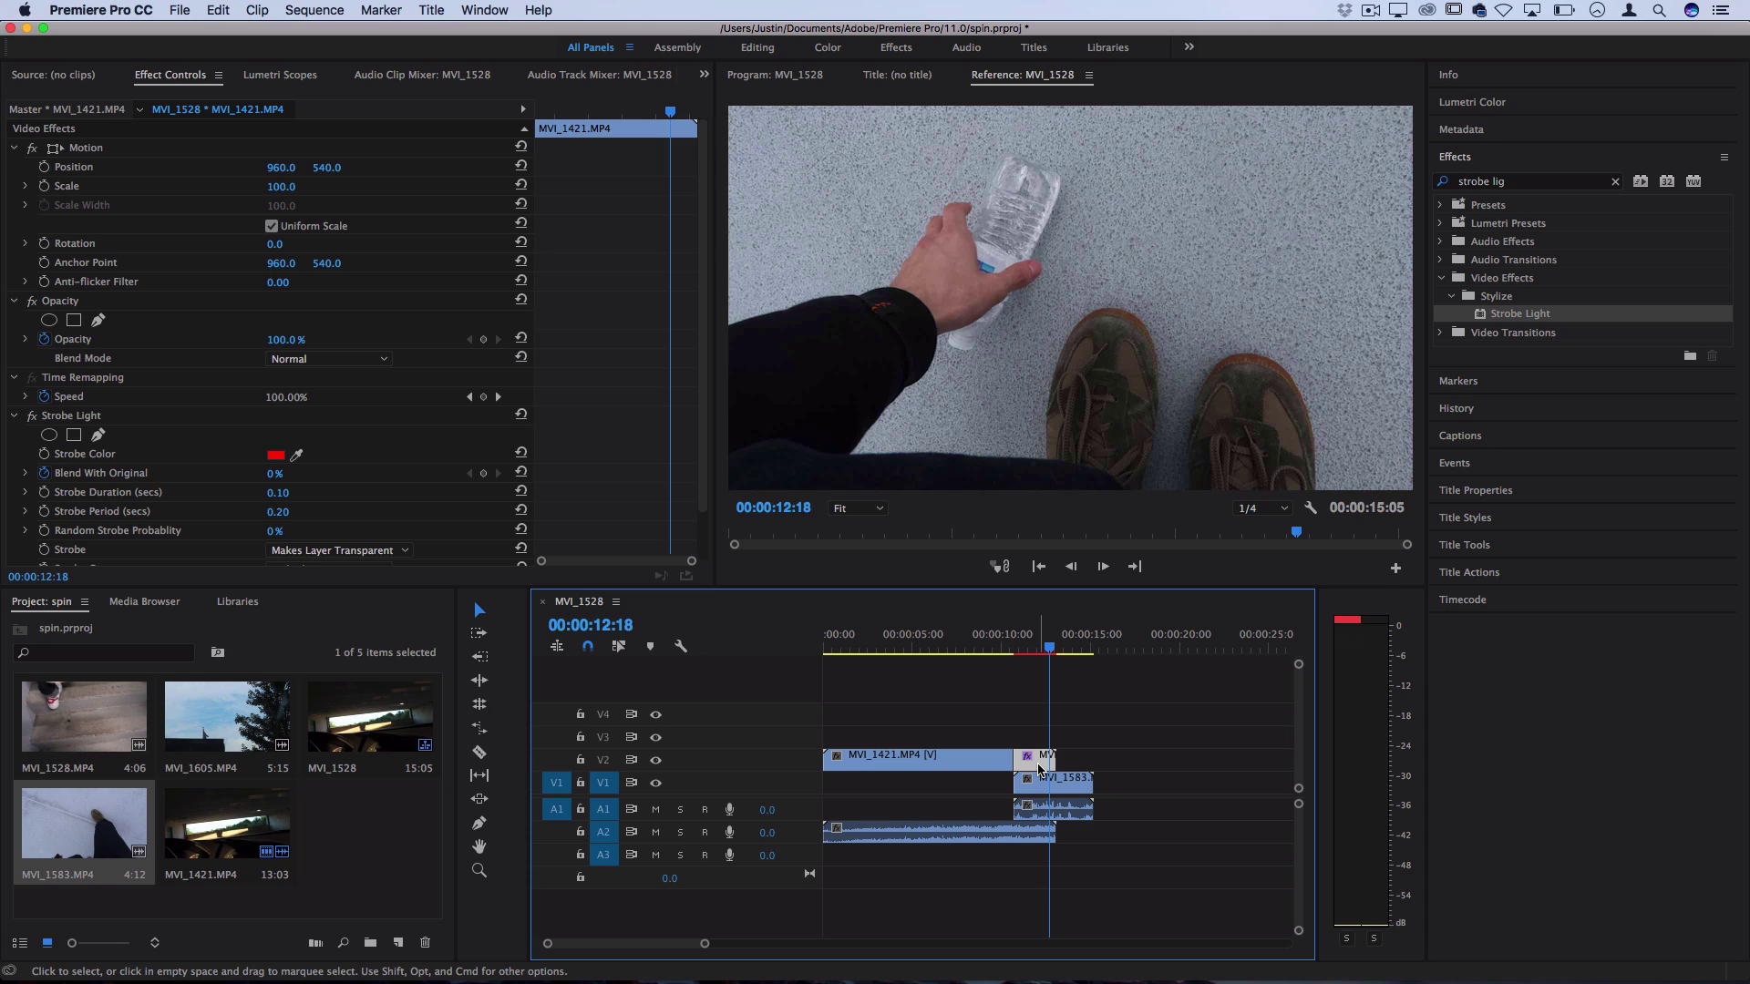
At 00:00:05:13, try different Strobe Light Random Seed values, starting with 39006
{"action": "left_click", "coordinate": [920, 759]}
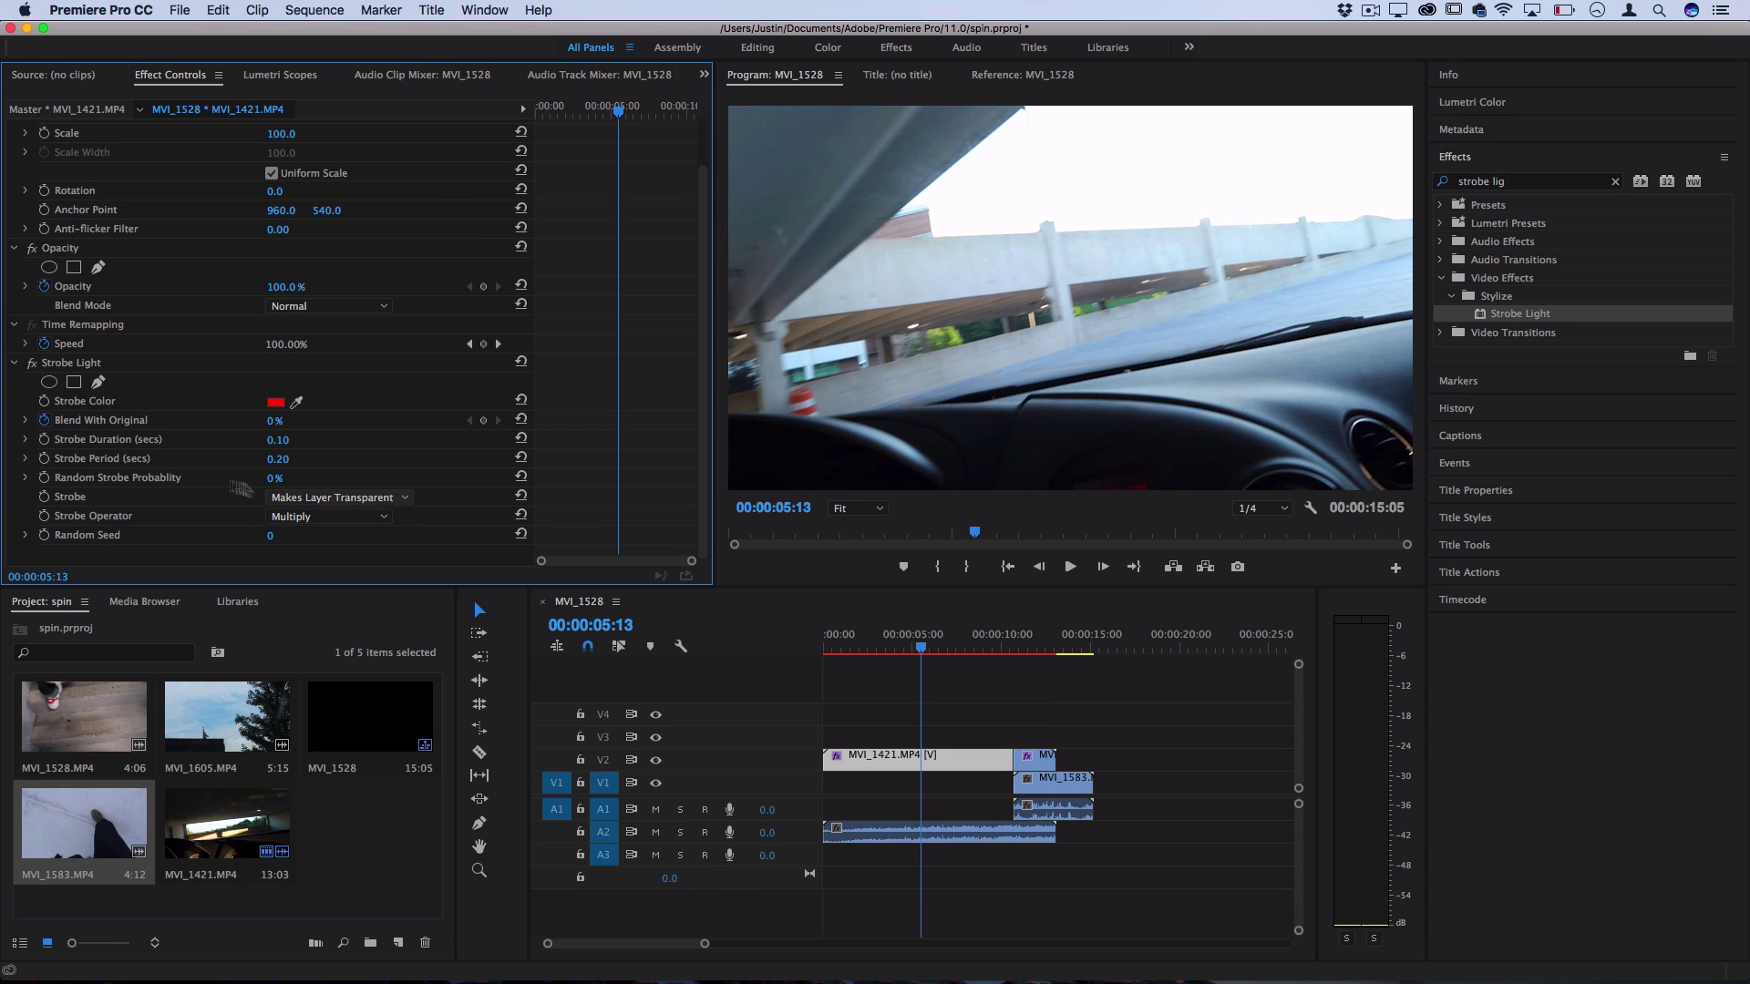
{"action": "scroll", "coordinate": [169, 478], "scroll_direction": "down", "scroll_amount": 2}
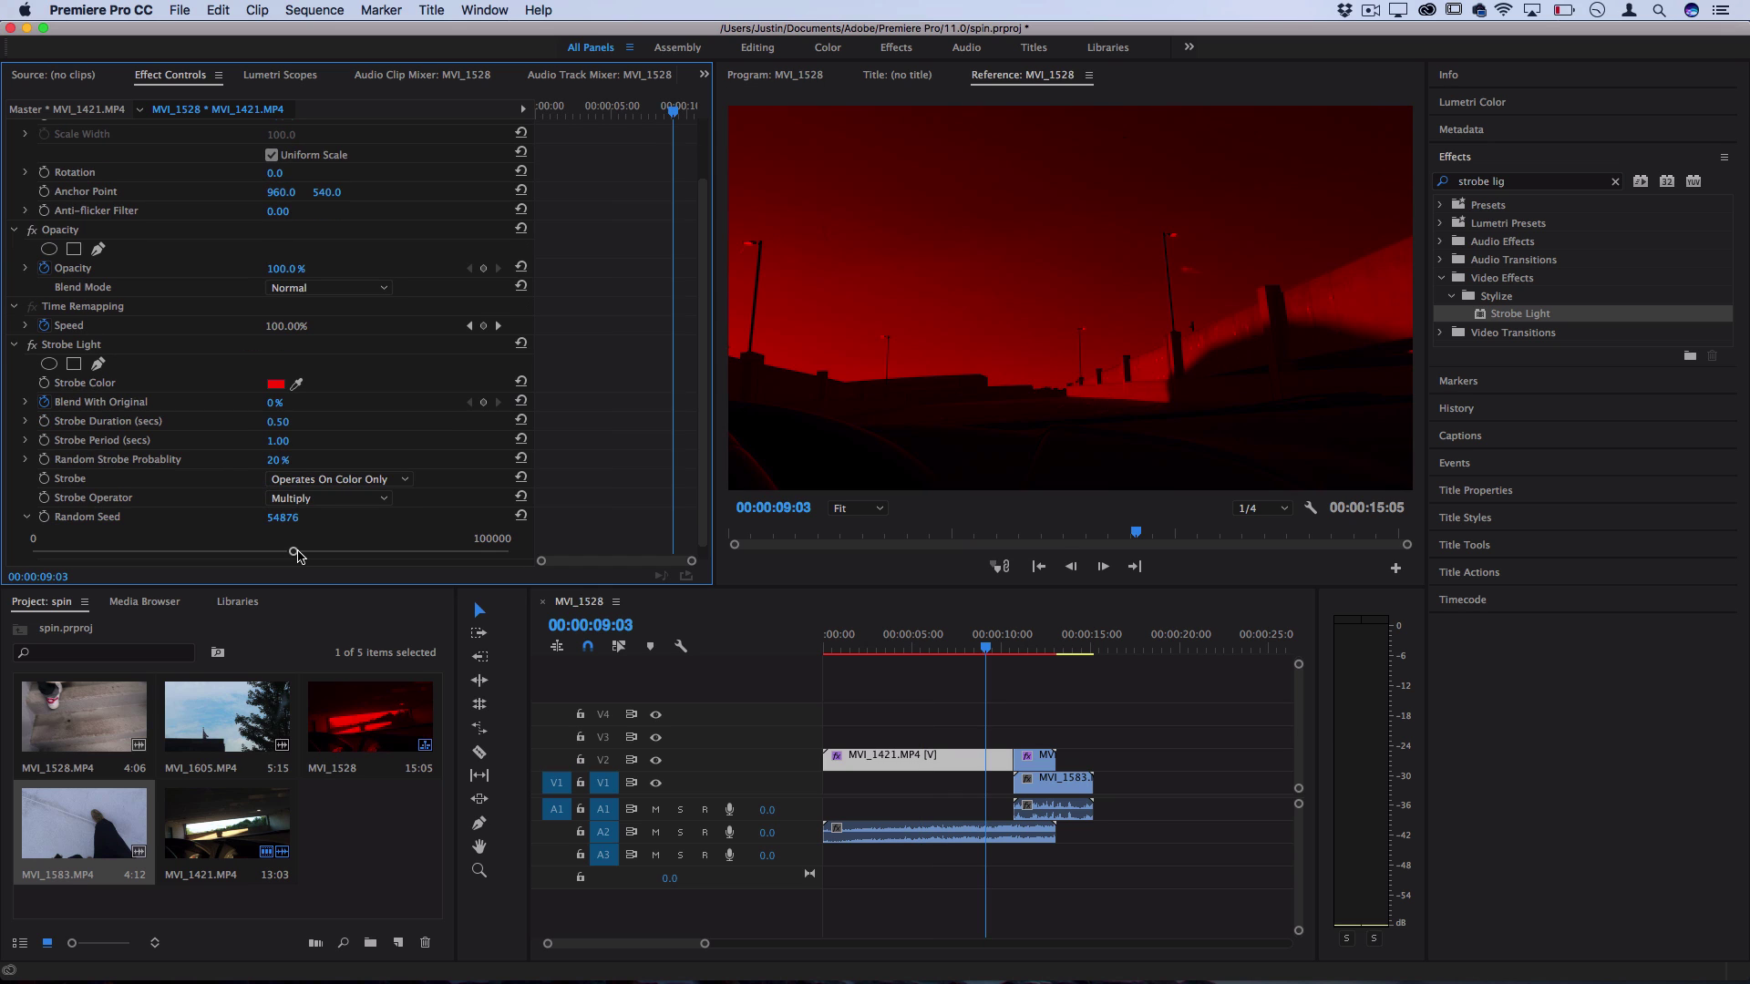
{"action": "left_click_drag", "start_coordinate": [301, 553], "coordinate": [225, 554]}
{"action": "left_click_drag", "start_coordinate": [254, 553], "coordinate": [218, 554]}
Set Random Strobe Probability to 25% and play the sequence from the beginning
{"action": "left_click", "coordinate": [290, 458]}
{"action": "type", "text": "25"}
{"action": "key", "text": "Return"}
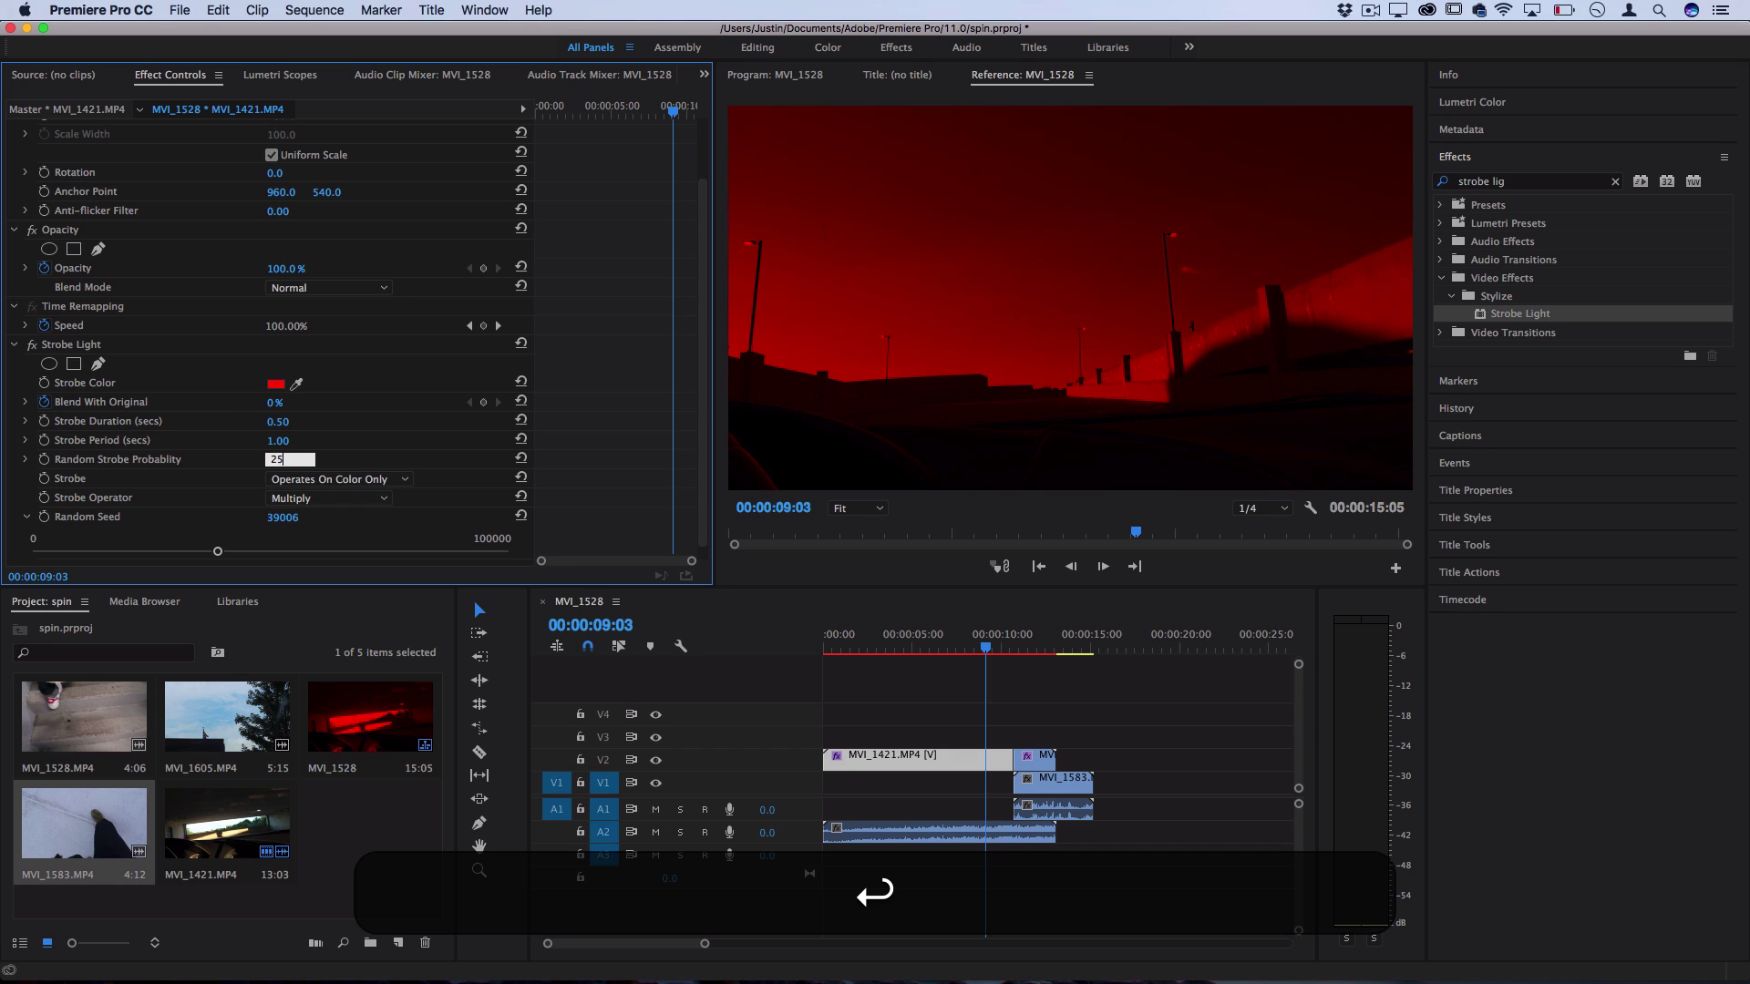
{"action": "left_click_drag", "start_coordinate": [905, 641], "coordinate": [749, 651]}
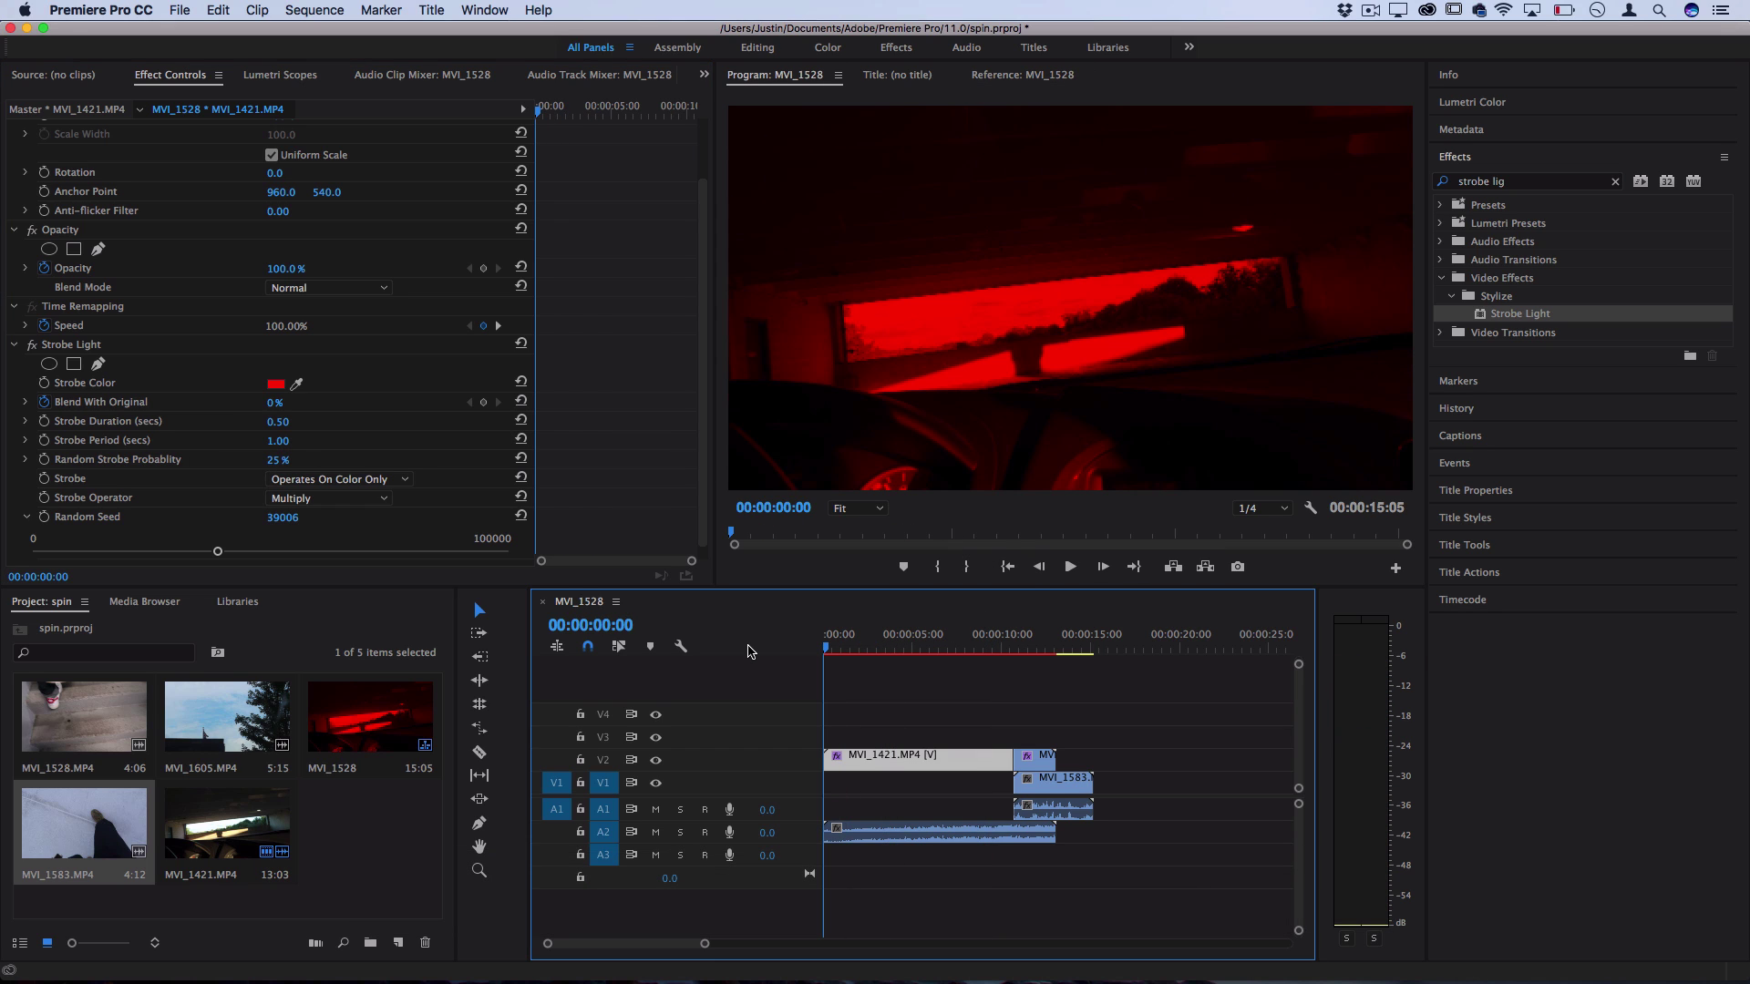
{"action": "key", "text": "space"}
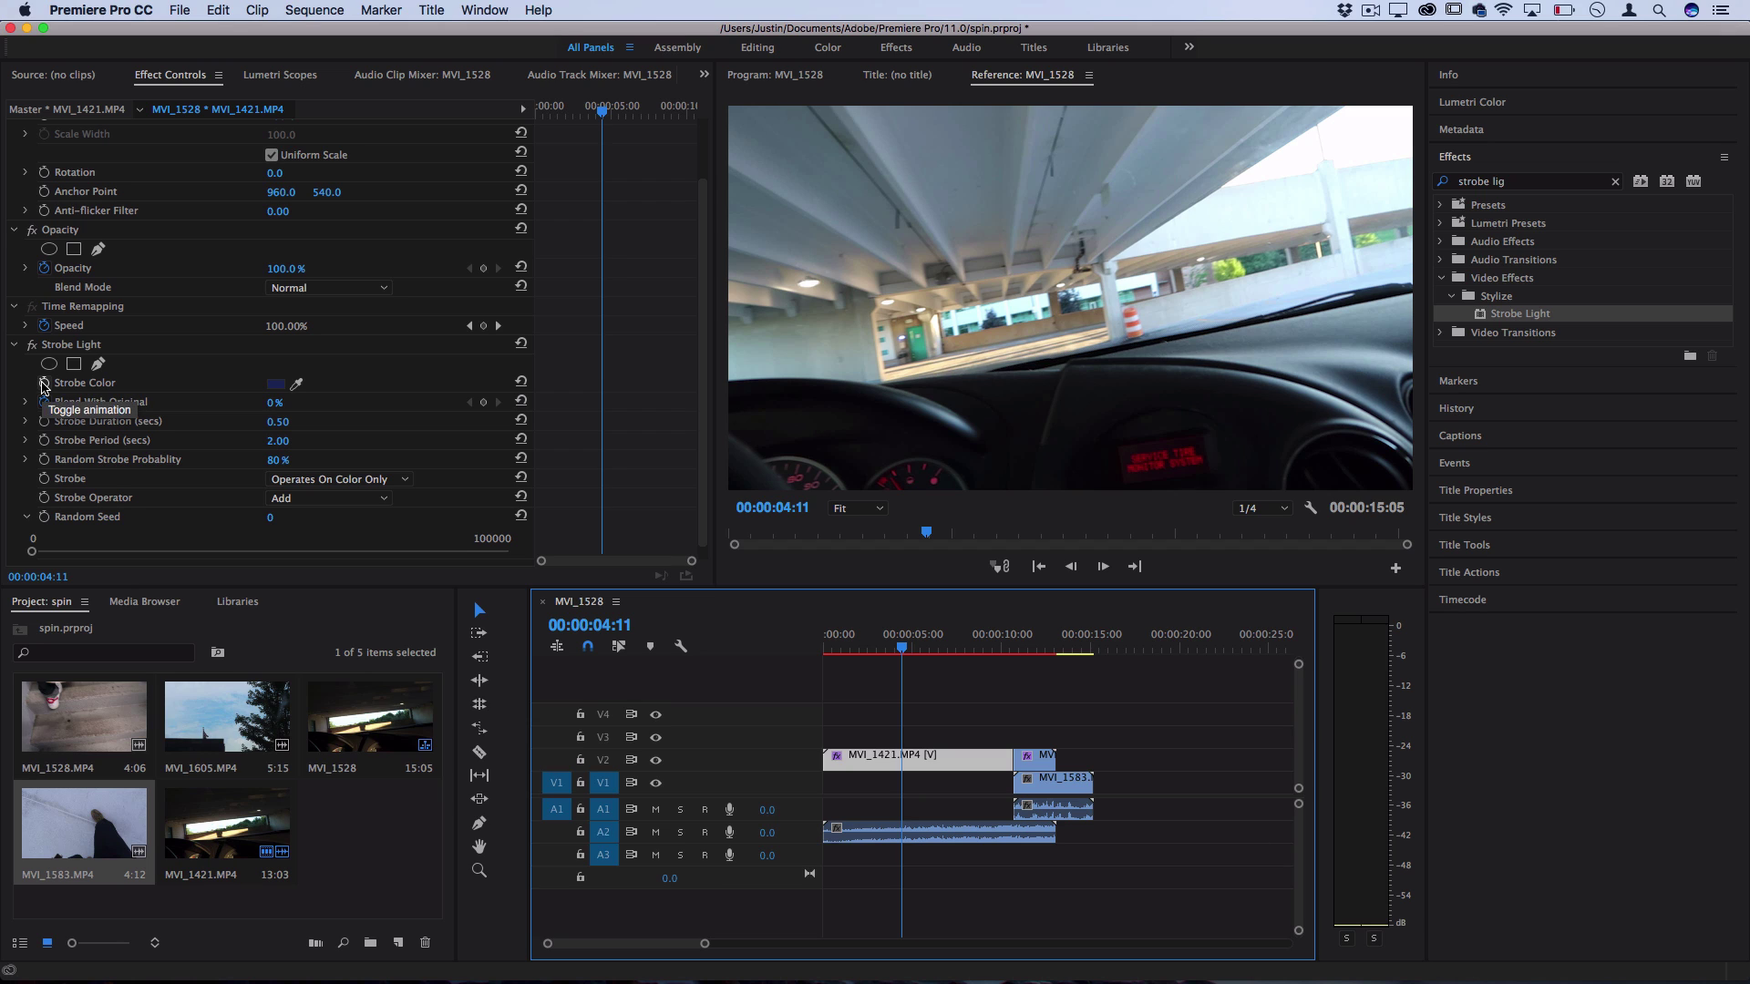
Keyframe Strobe Color so it shifts from dark blue to red around 00:00:05:13
{"action": "left_click", "coordinate": [44, 383]}
{"action": "left_click", "coordinate": [922, 650]}
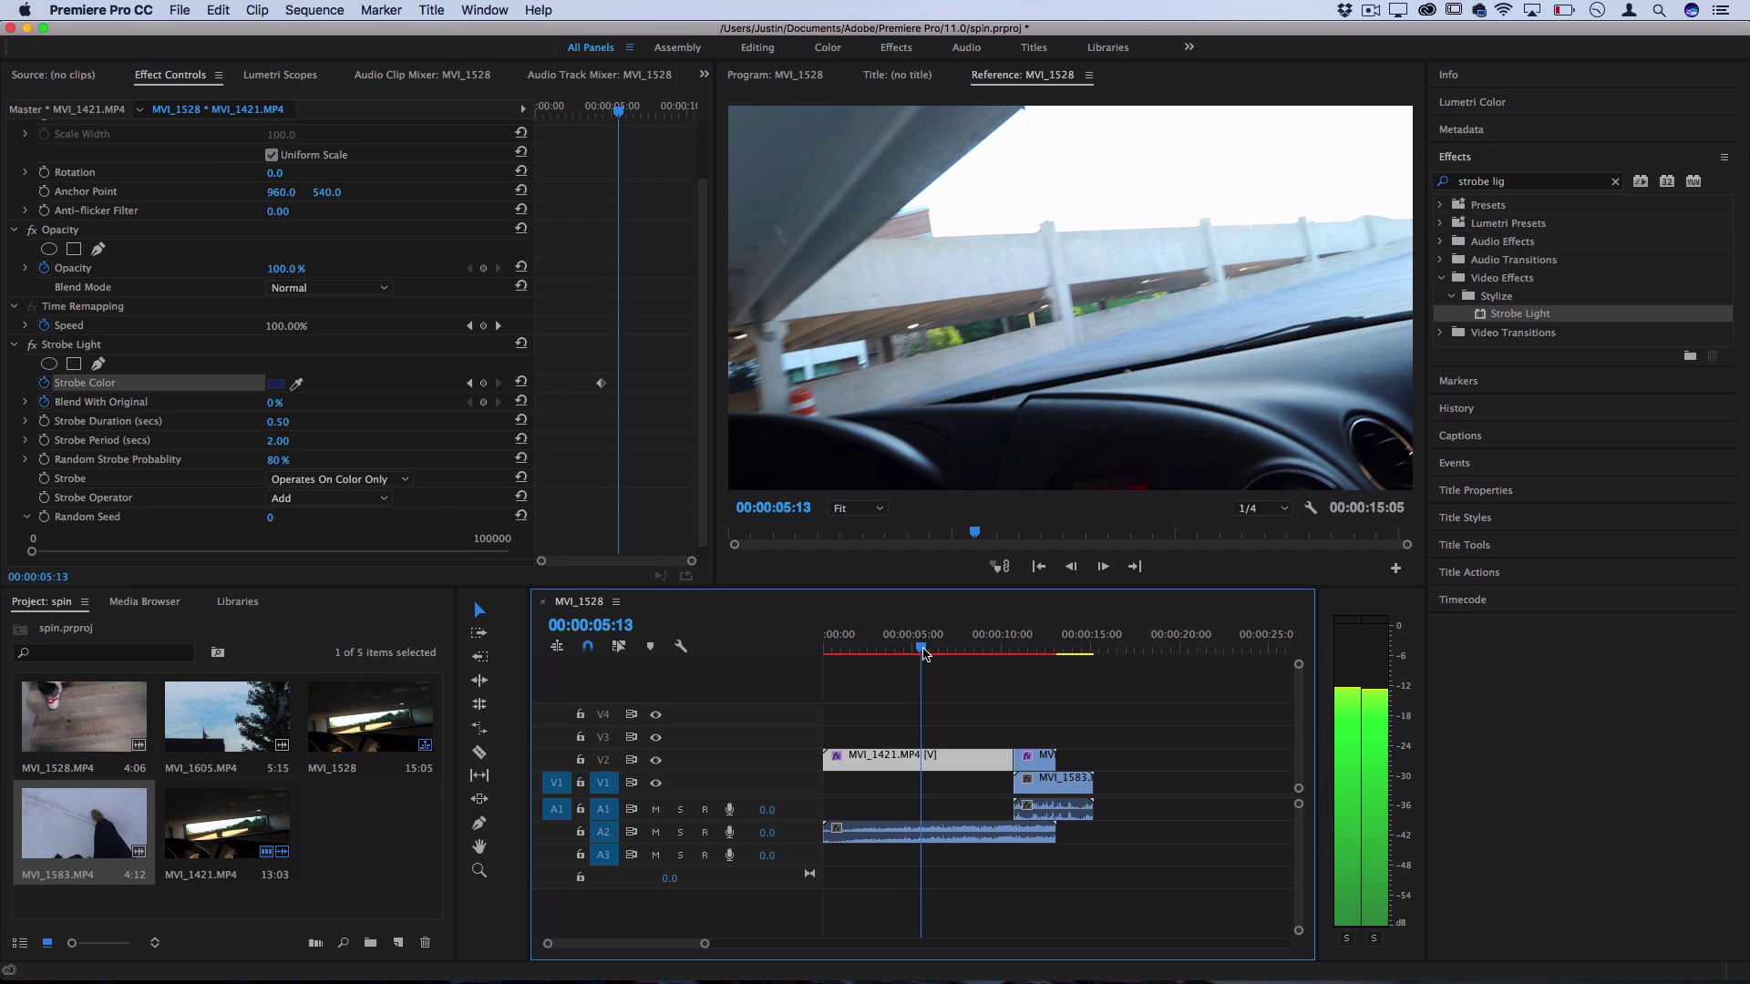
{"action": "key", "text": "Left"}
{"action": "left_click", "coordinate": [274, 384]}
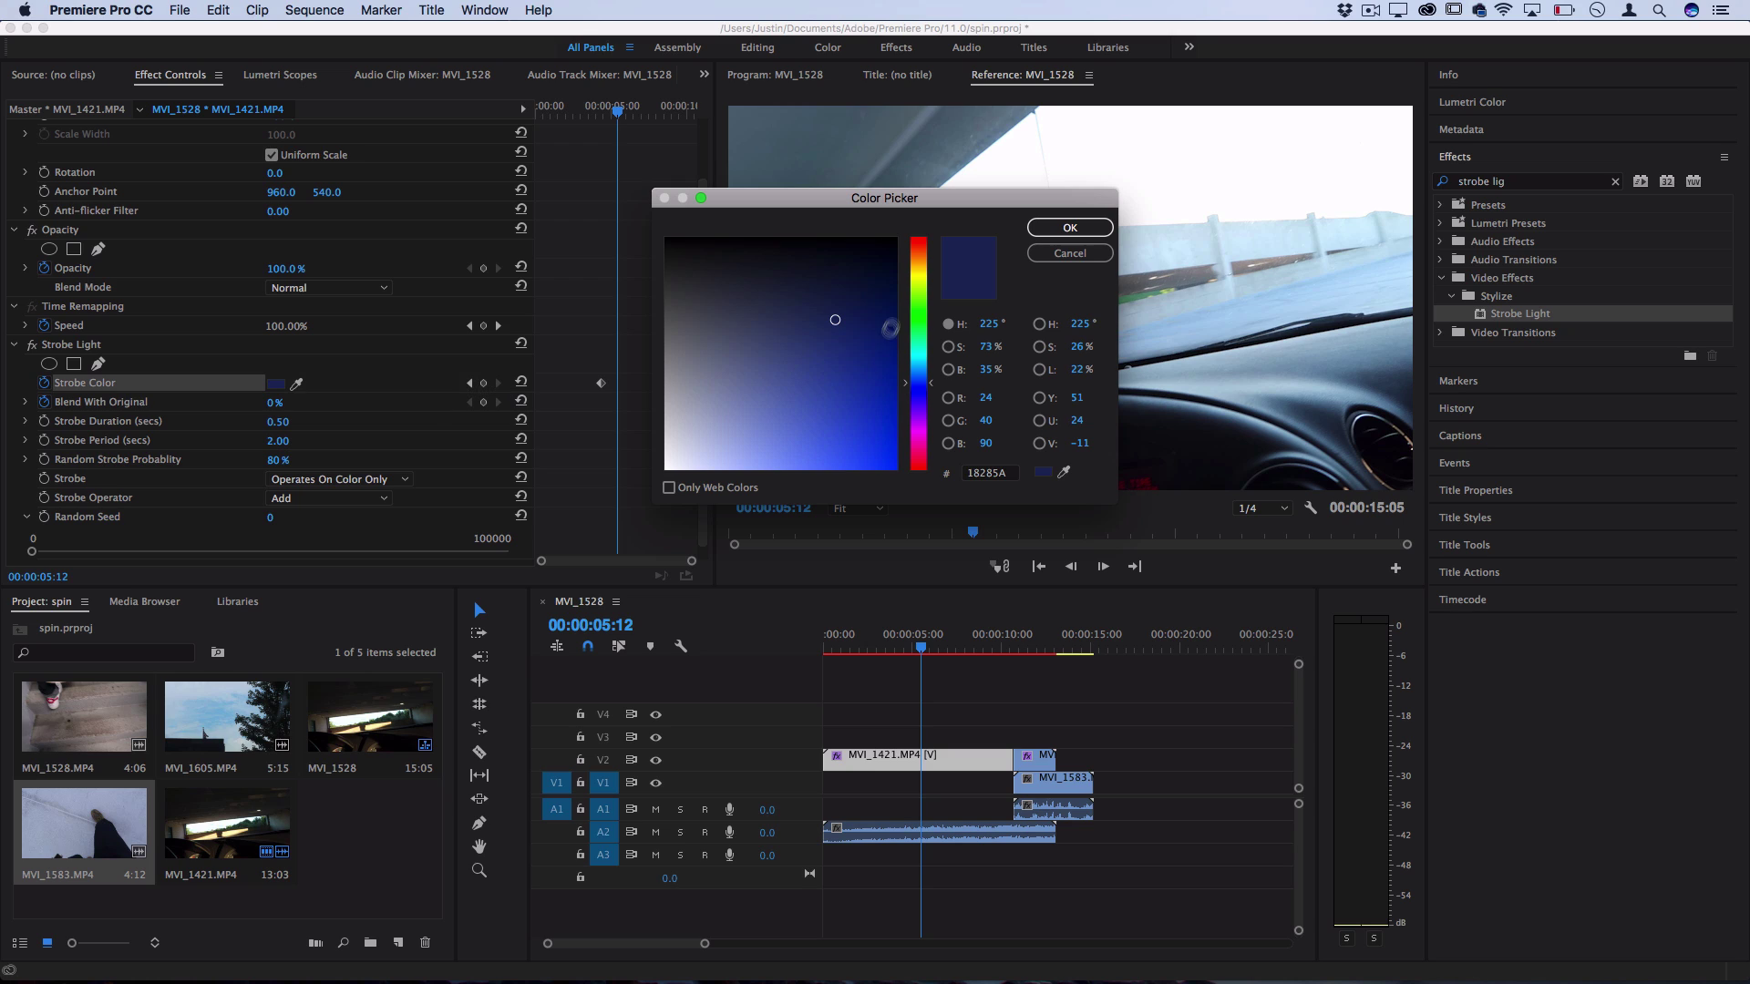
{"action": "left_click_drag", "start_coordinate": [919, 383], "coordinate": [919, 242]}
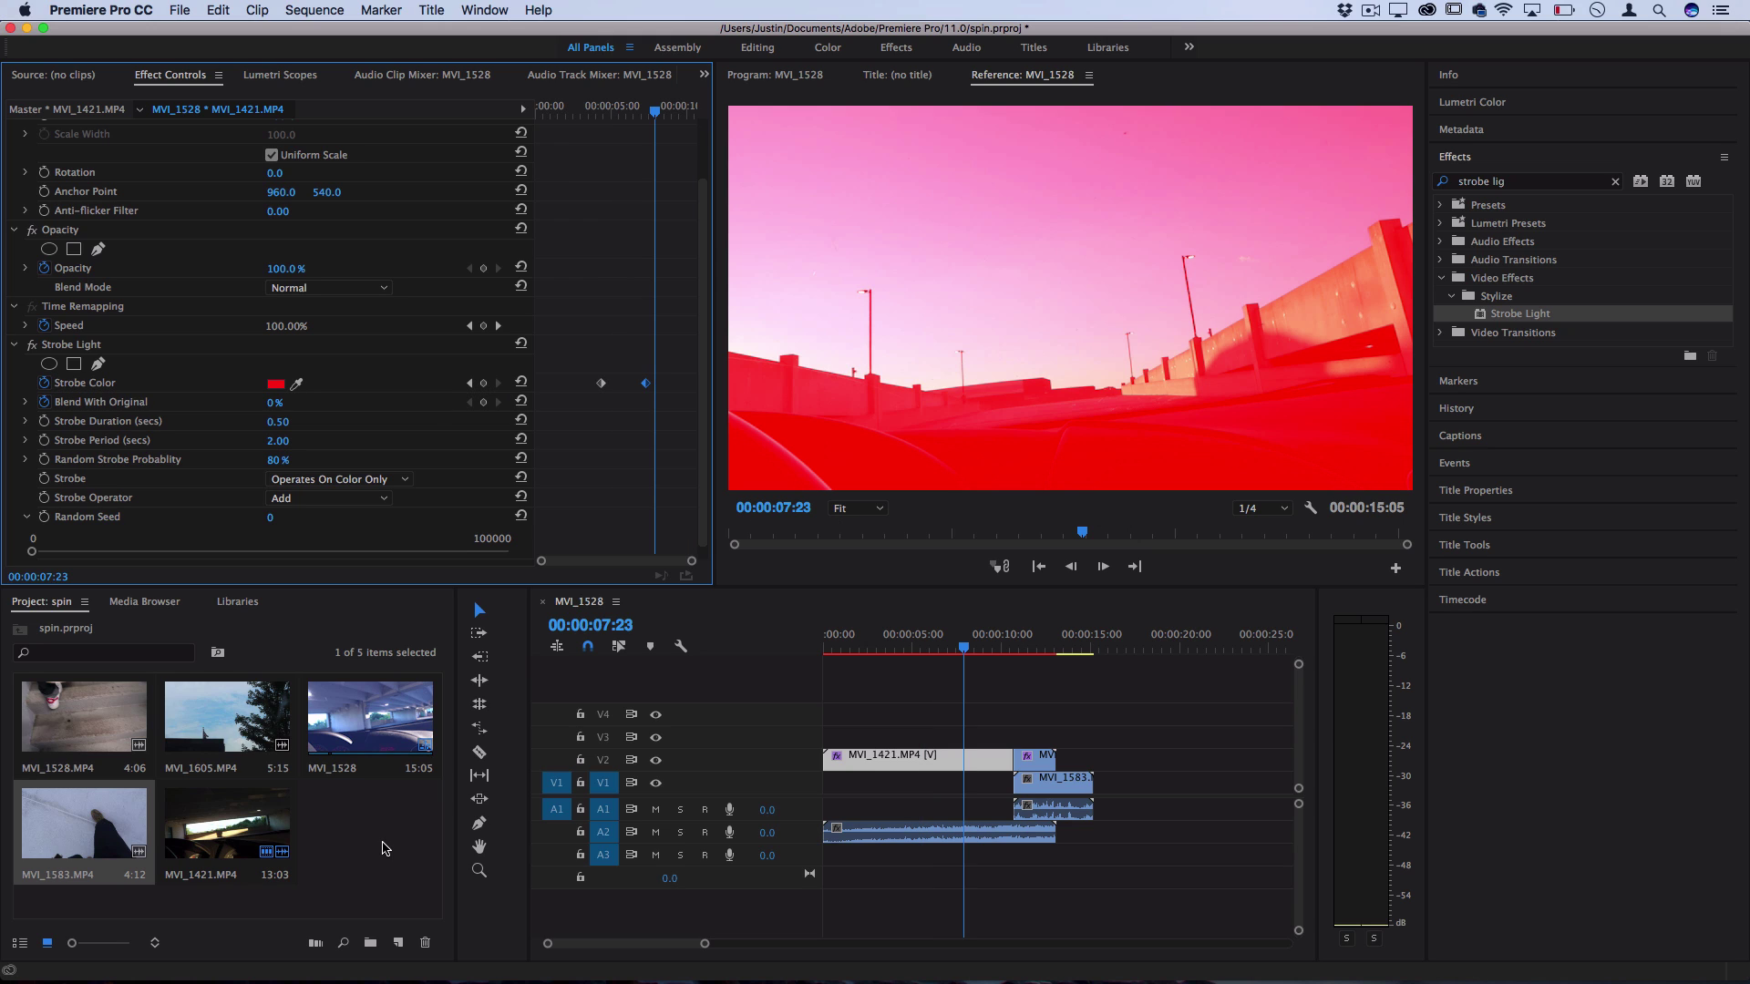
{"action": "left_click", "coordinate": [382, 849]}
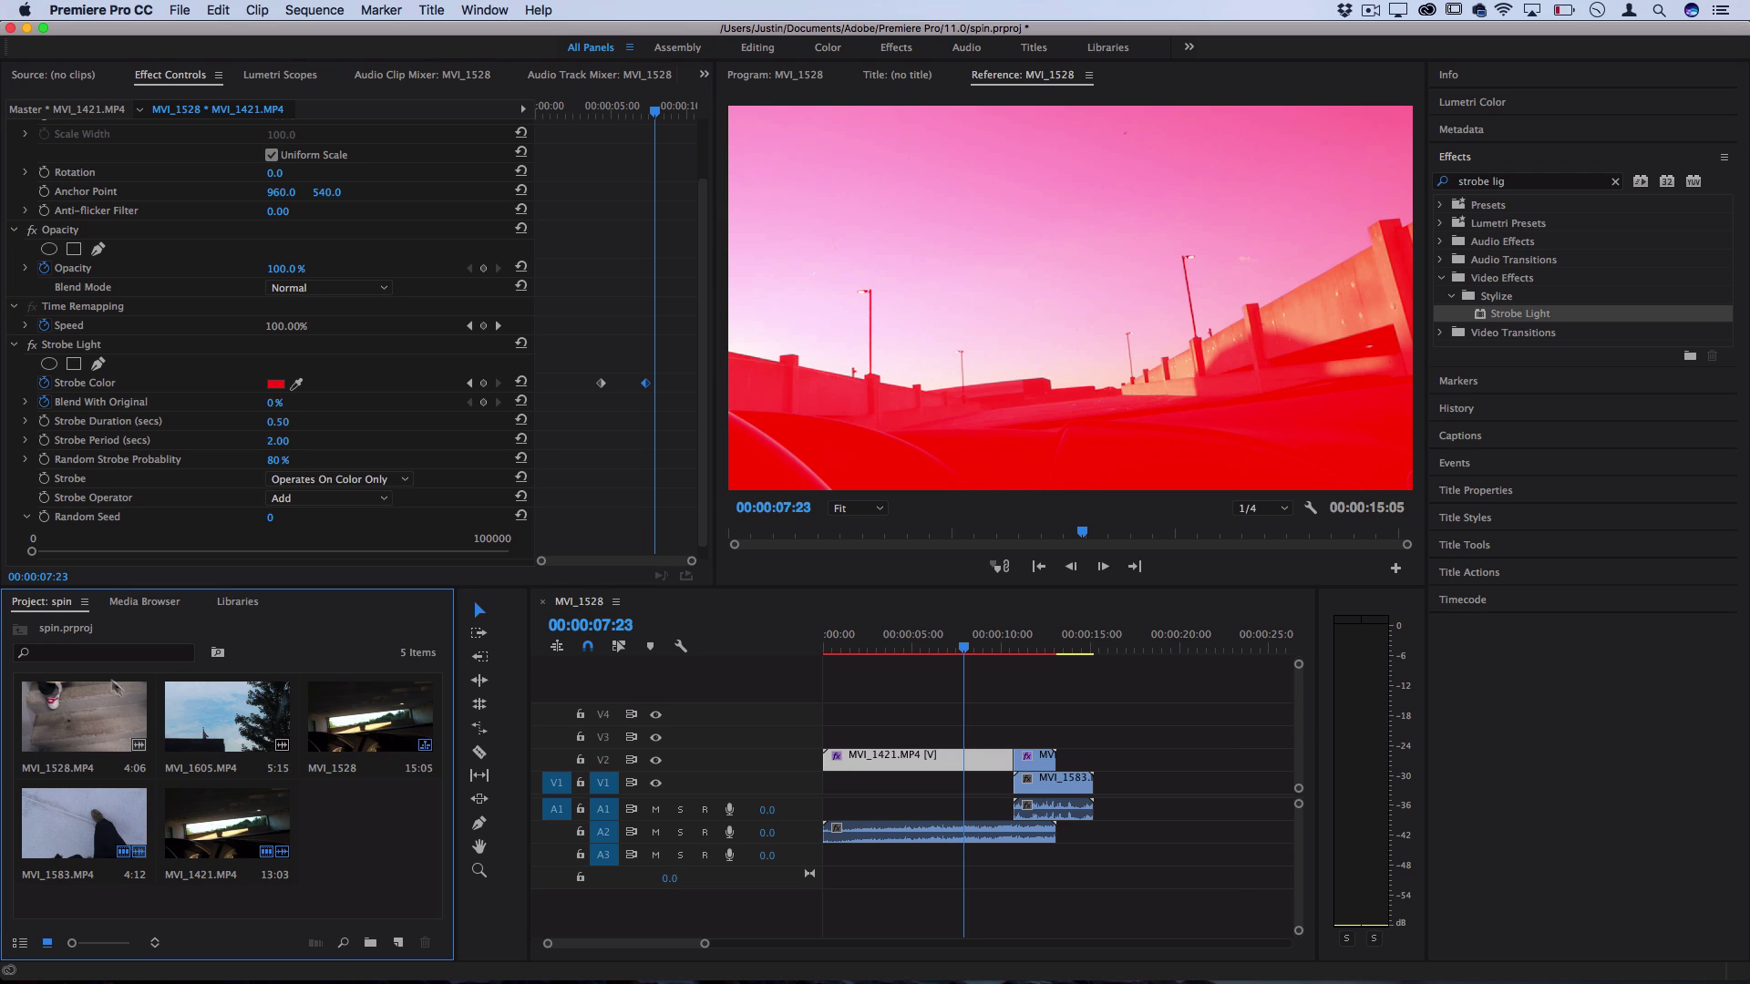
Create a new adjustment layer with default settings and place it on track V4
{"action": "left_click", "coordinate": [175, 9]}
{"action": "mouse_move", "coordinate": [193, 32]}
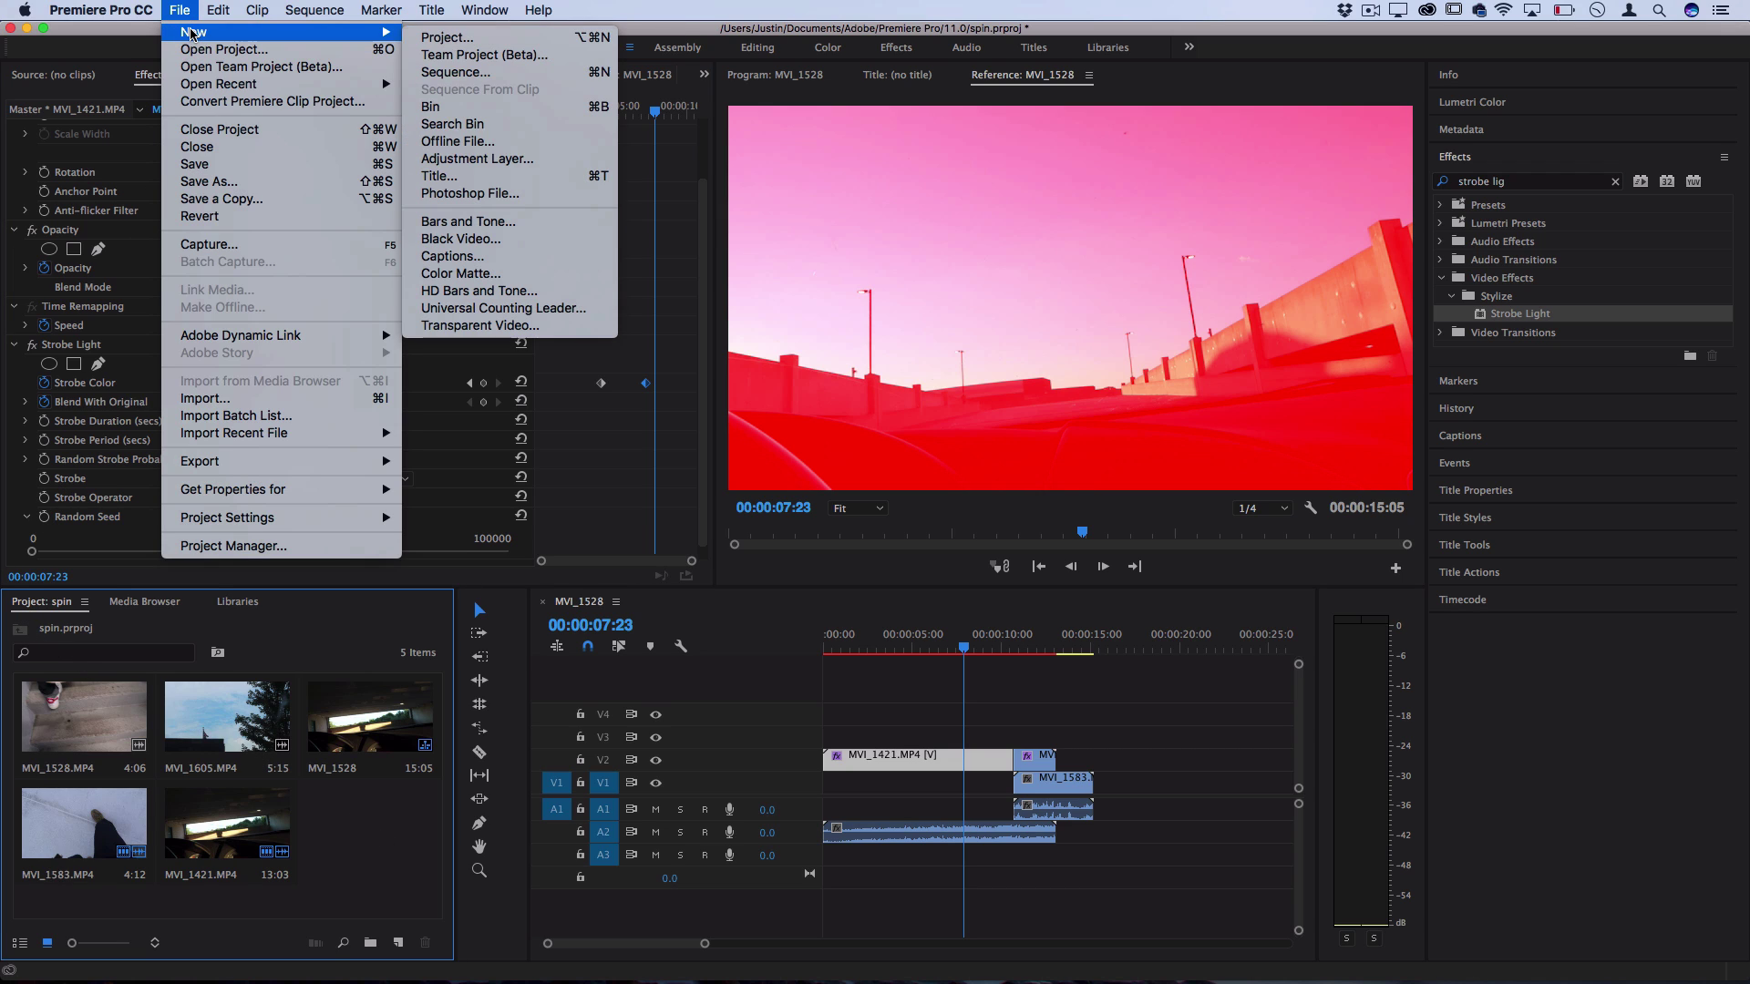
{"action": "left_click", "coordinate": [466, 158]}
{"action": "key", "text": "Return"}
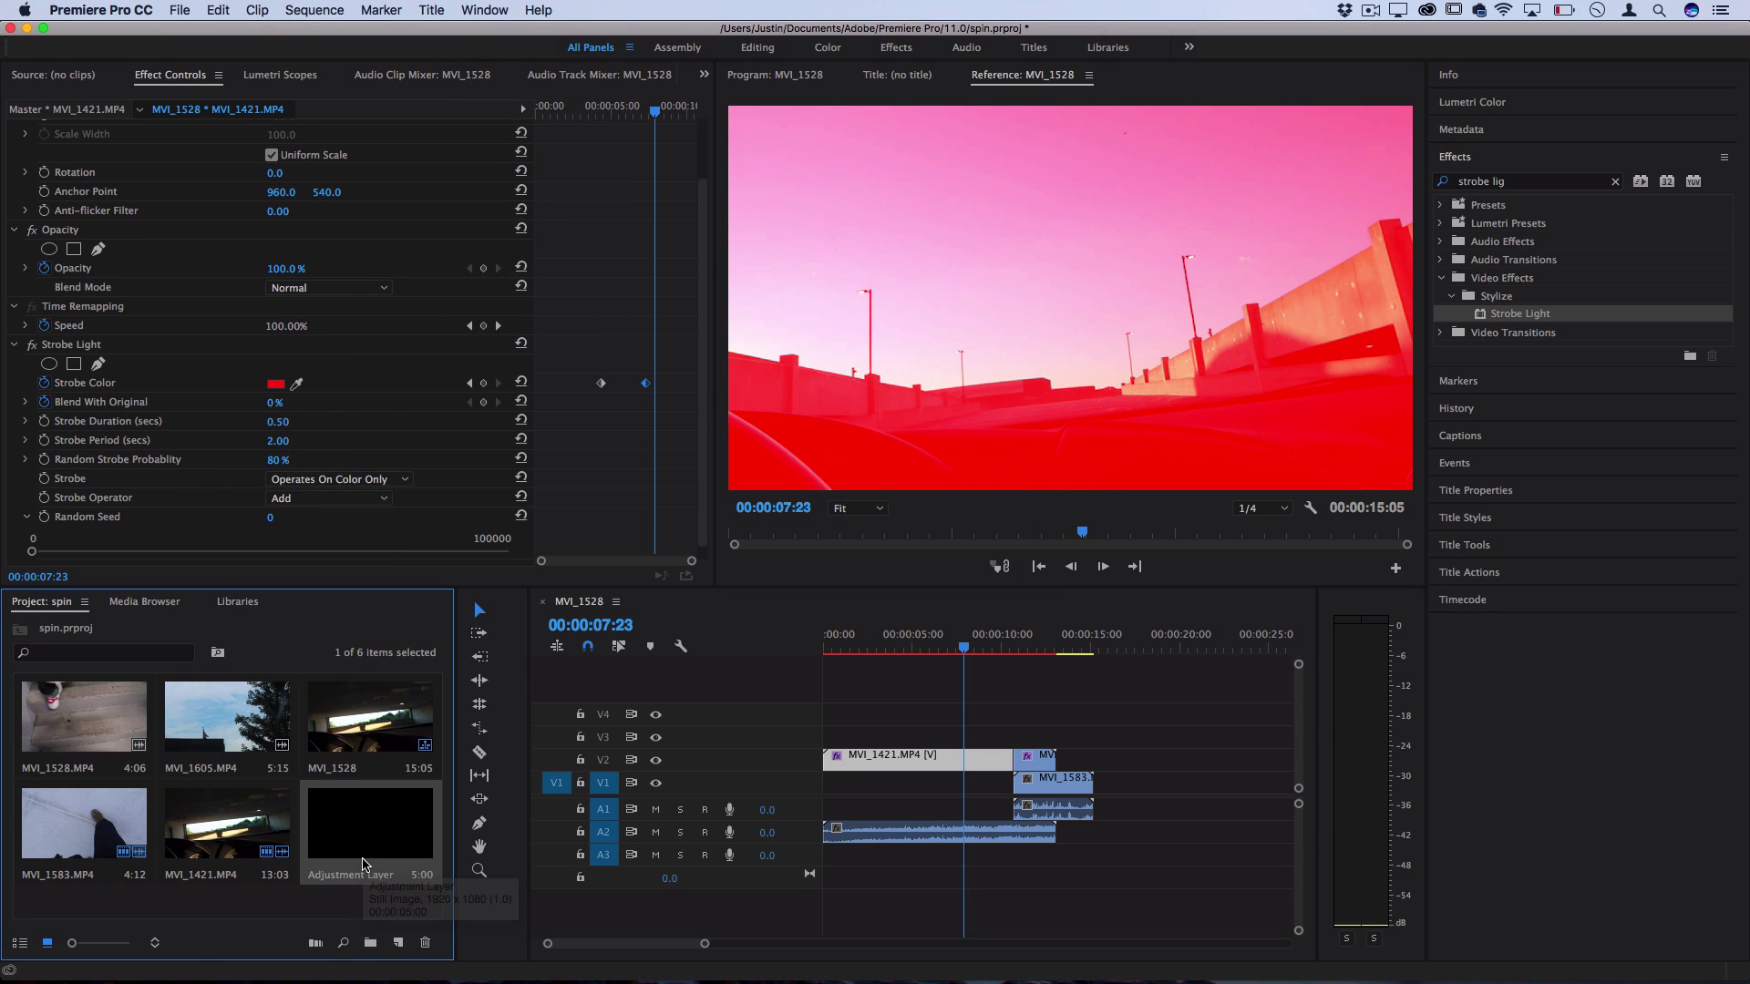
{"action": "left_click_drag", "start_coordinate": [364, 882], "coordinate": [930, 718]}
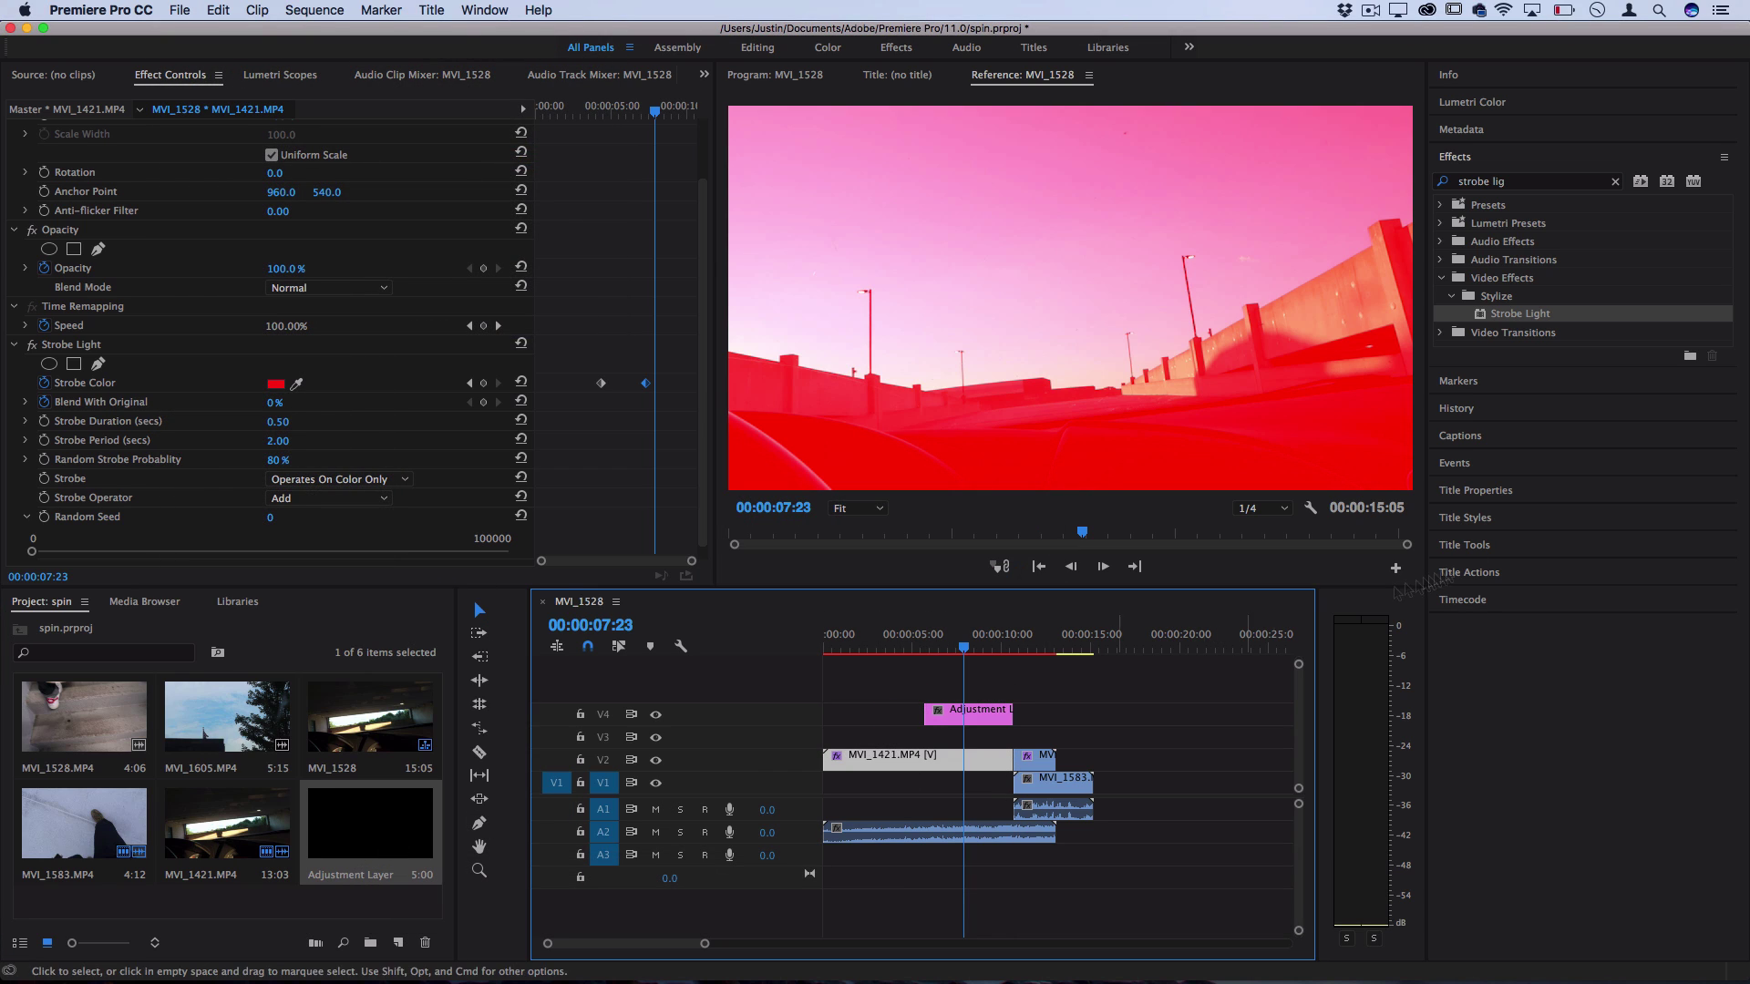
Apply Strobe Light to the adjustment layer and extend it past MVI_1421's end
{"action": "left_click_drag", "start_coordinate": [1538, 319], "coordinate": [975, 719]}
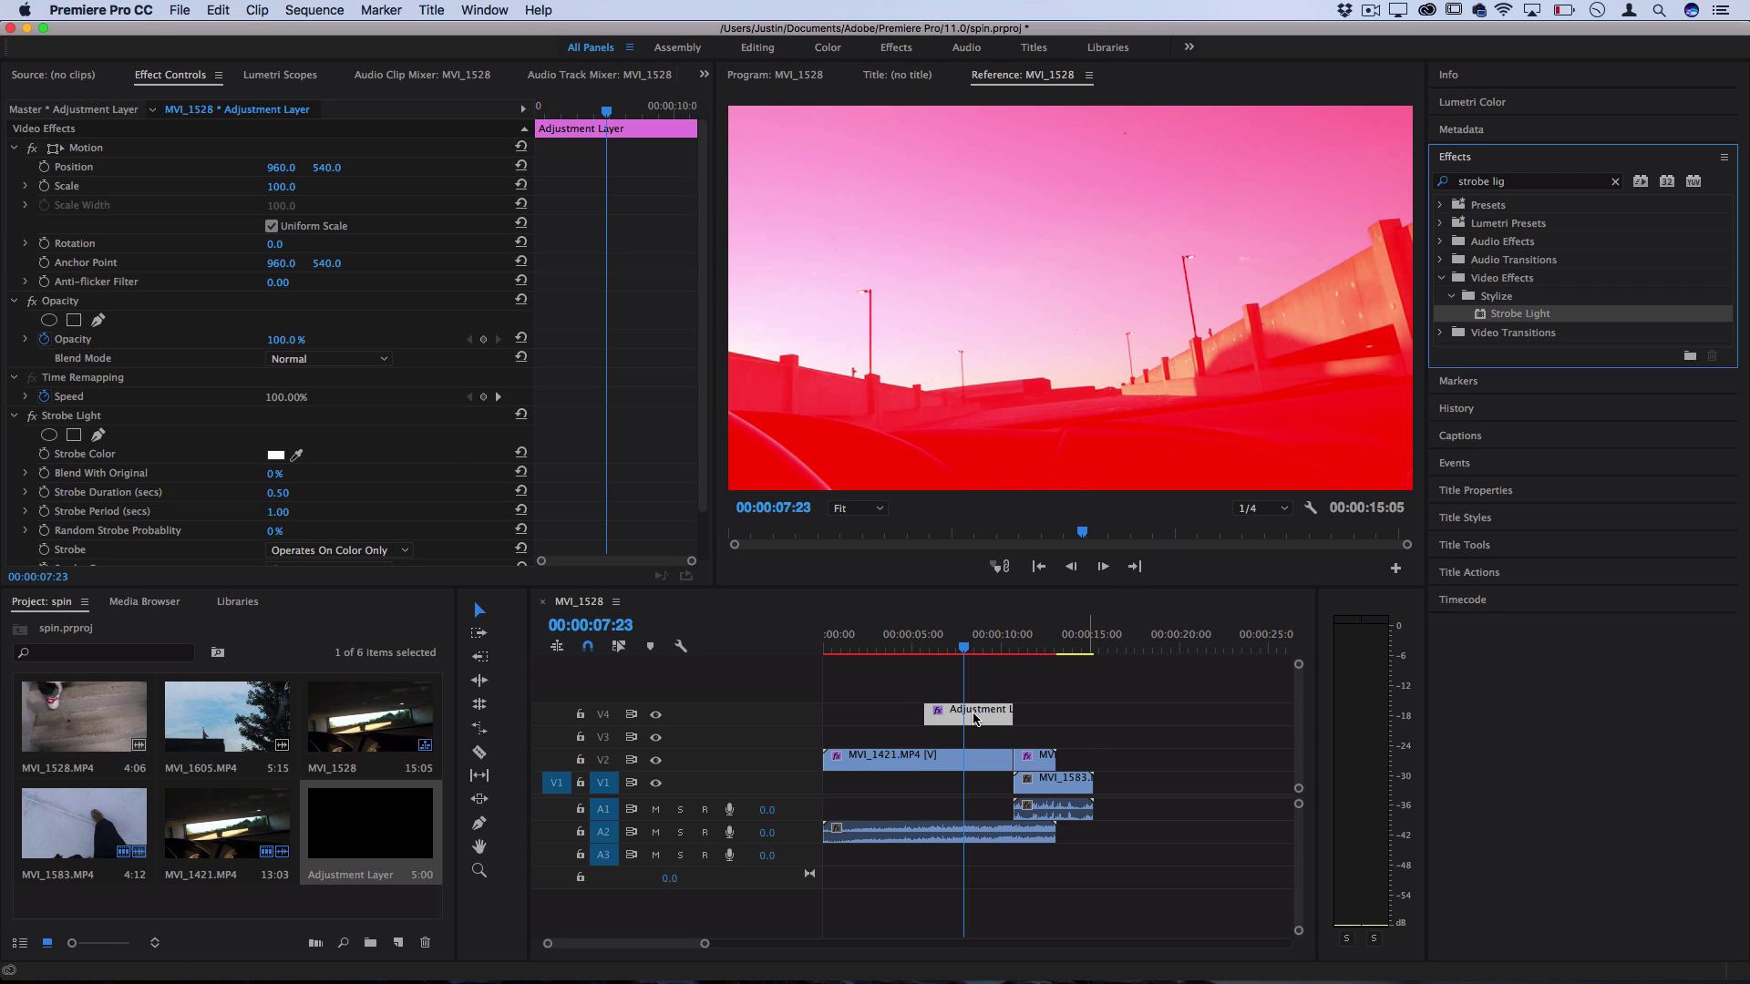
{"action": "scroll", "coordinate": [380, 471], "scroll_direction": "down", "scroll_amount": 2}
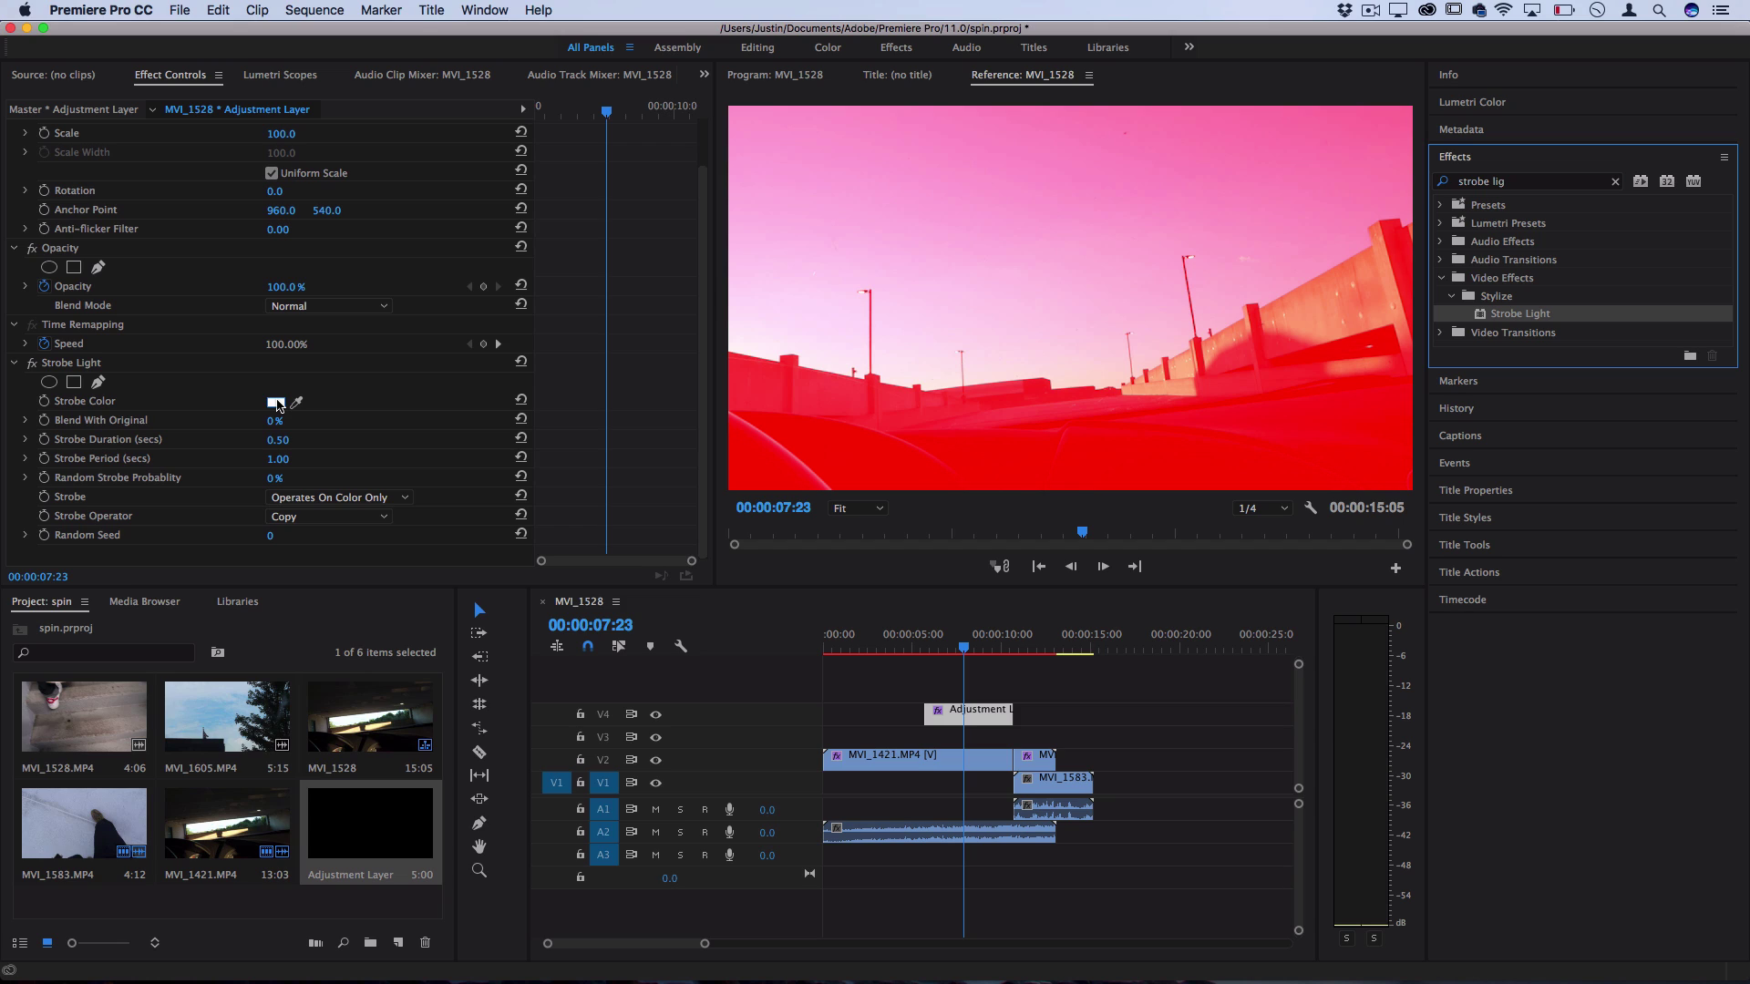
{"action": "left_click_drag", "start_coordinate": [1012, 710], "coordinate": [1073, 709]}
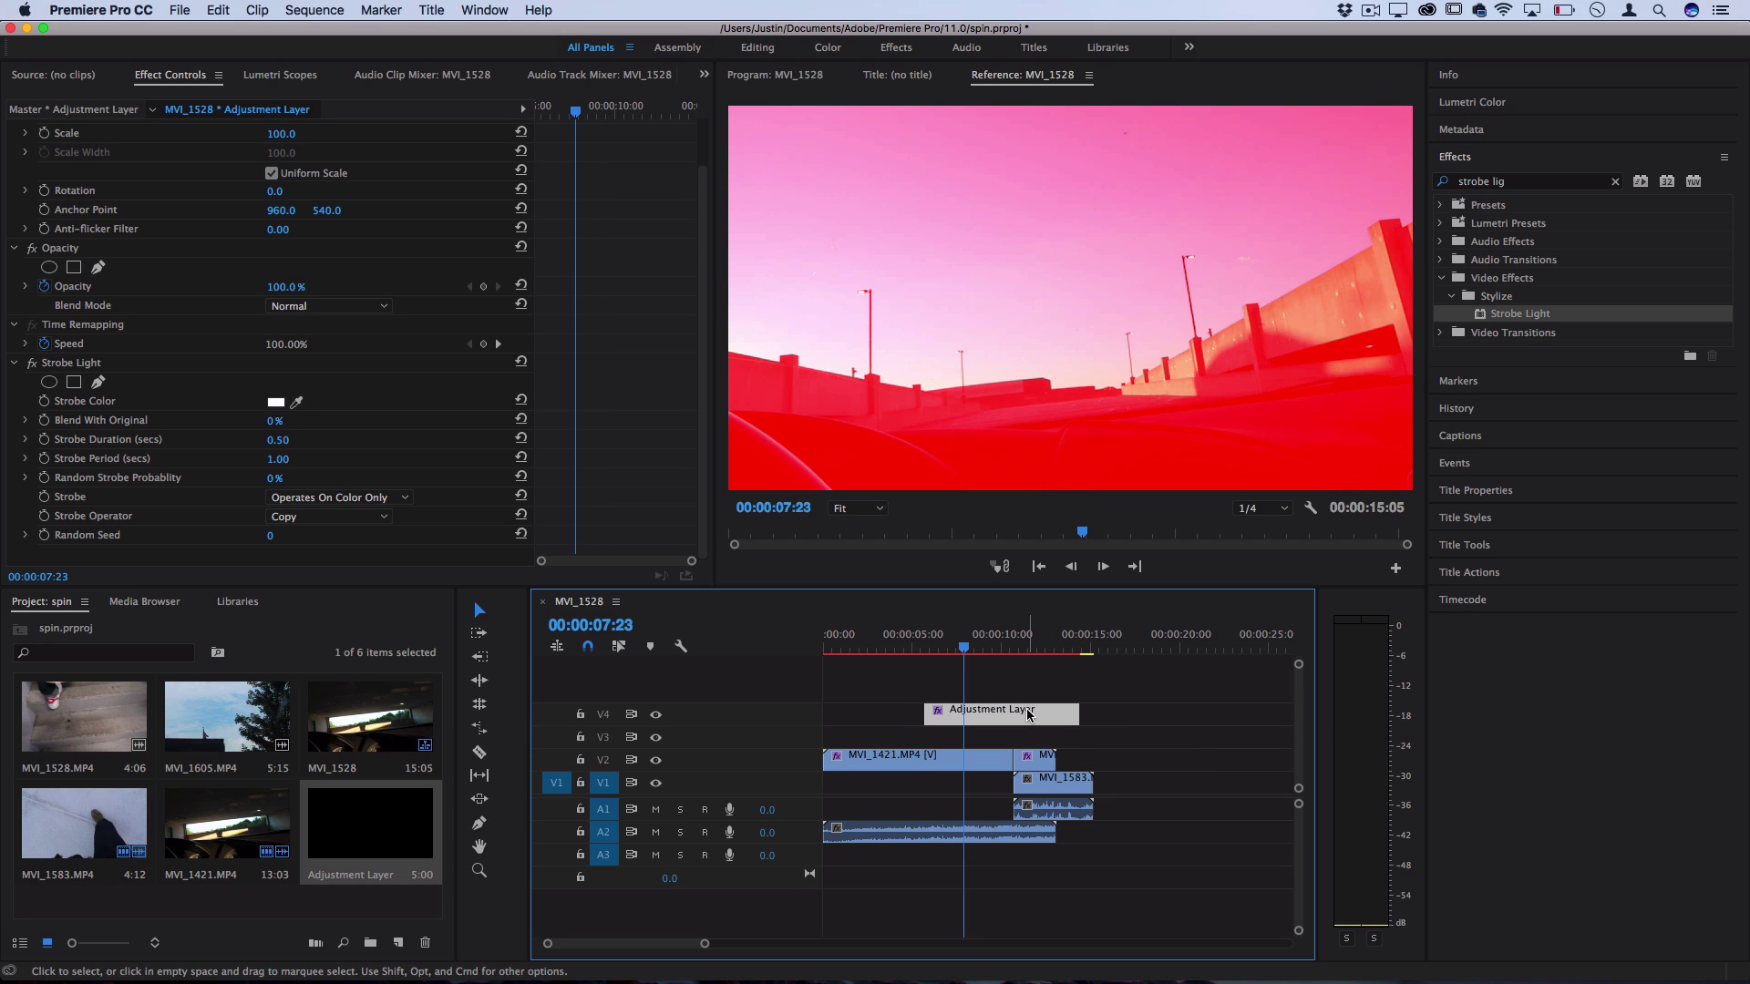
Delete the V4 adjustment layer, then select the first MVI_1421 piece and play the sequence
{"action": "key", "text": "BackSpace"}
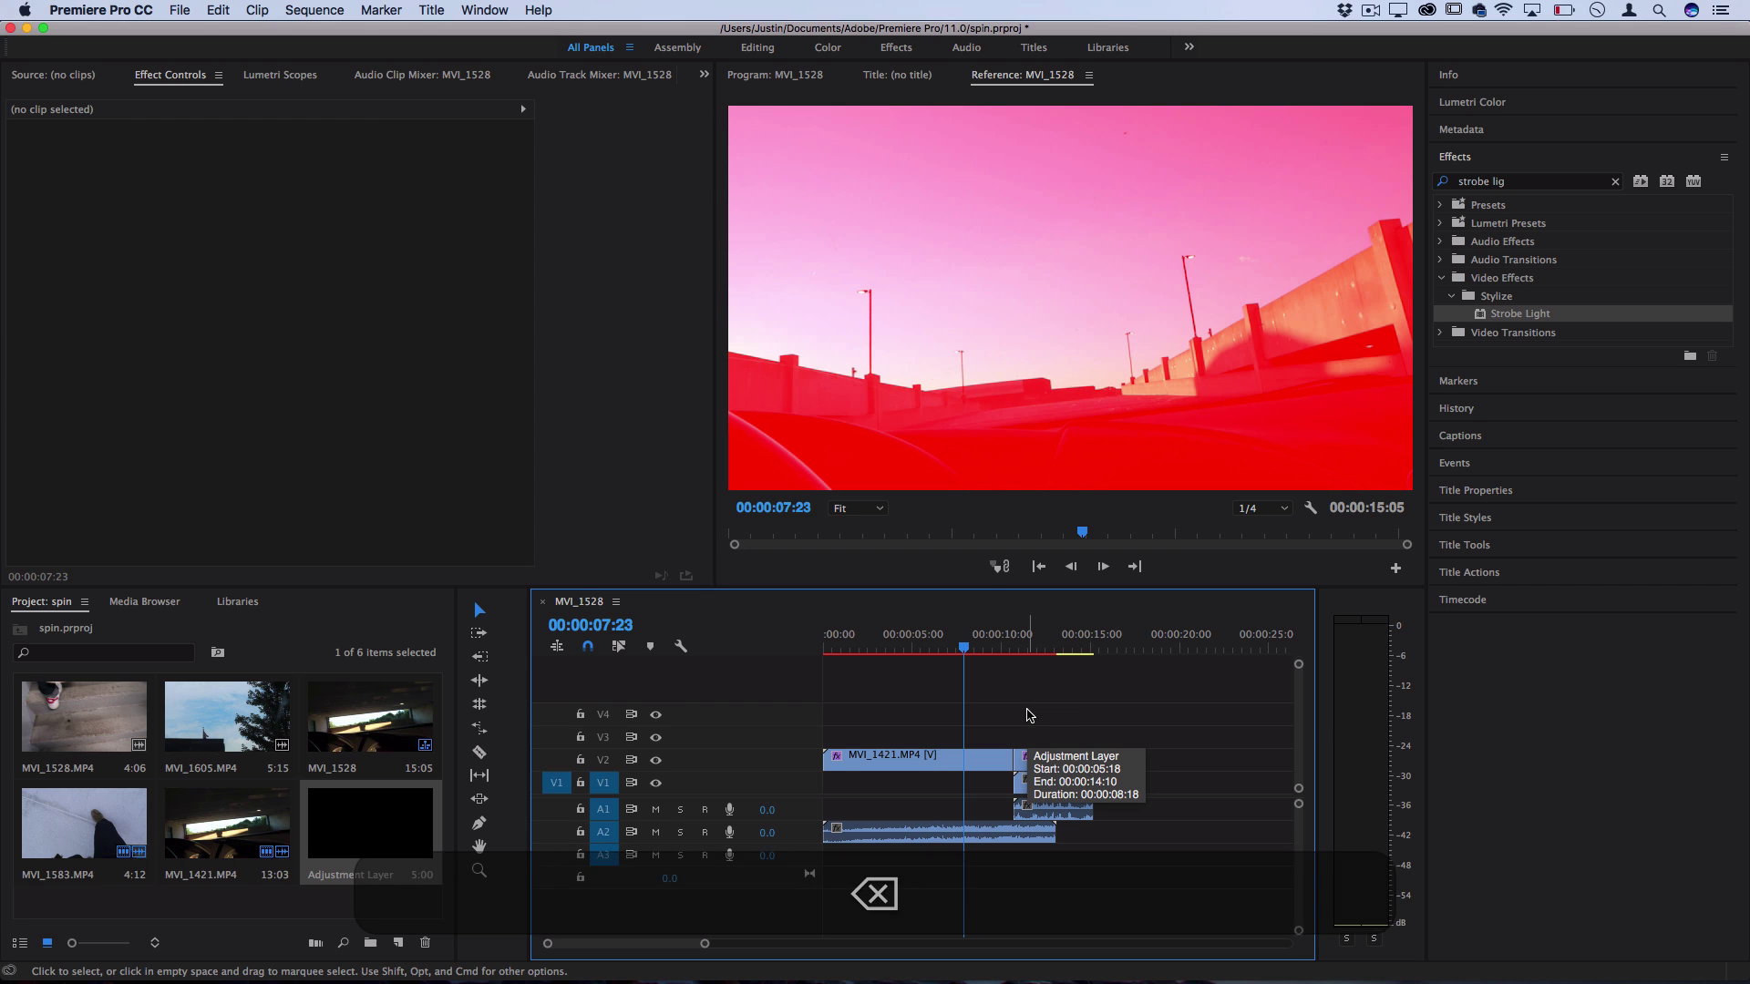
{"action": "left_click", "coordinate": [998, 760]}
{"action": "key", "text": "space"}
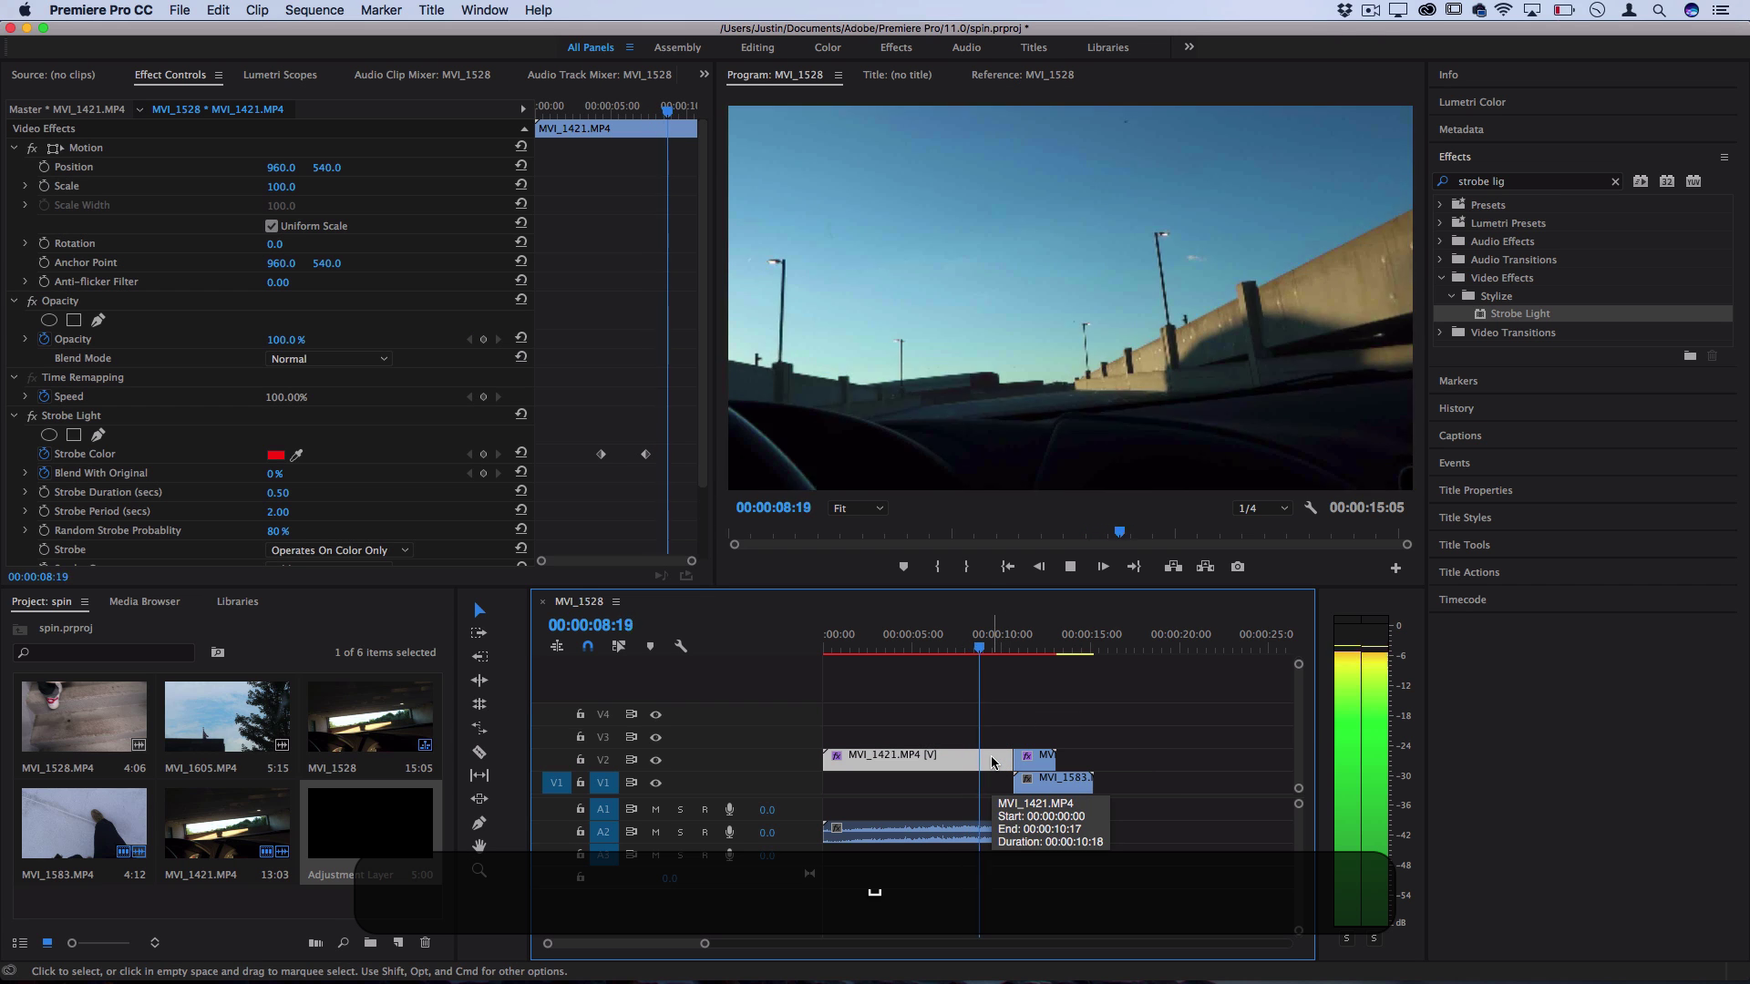